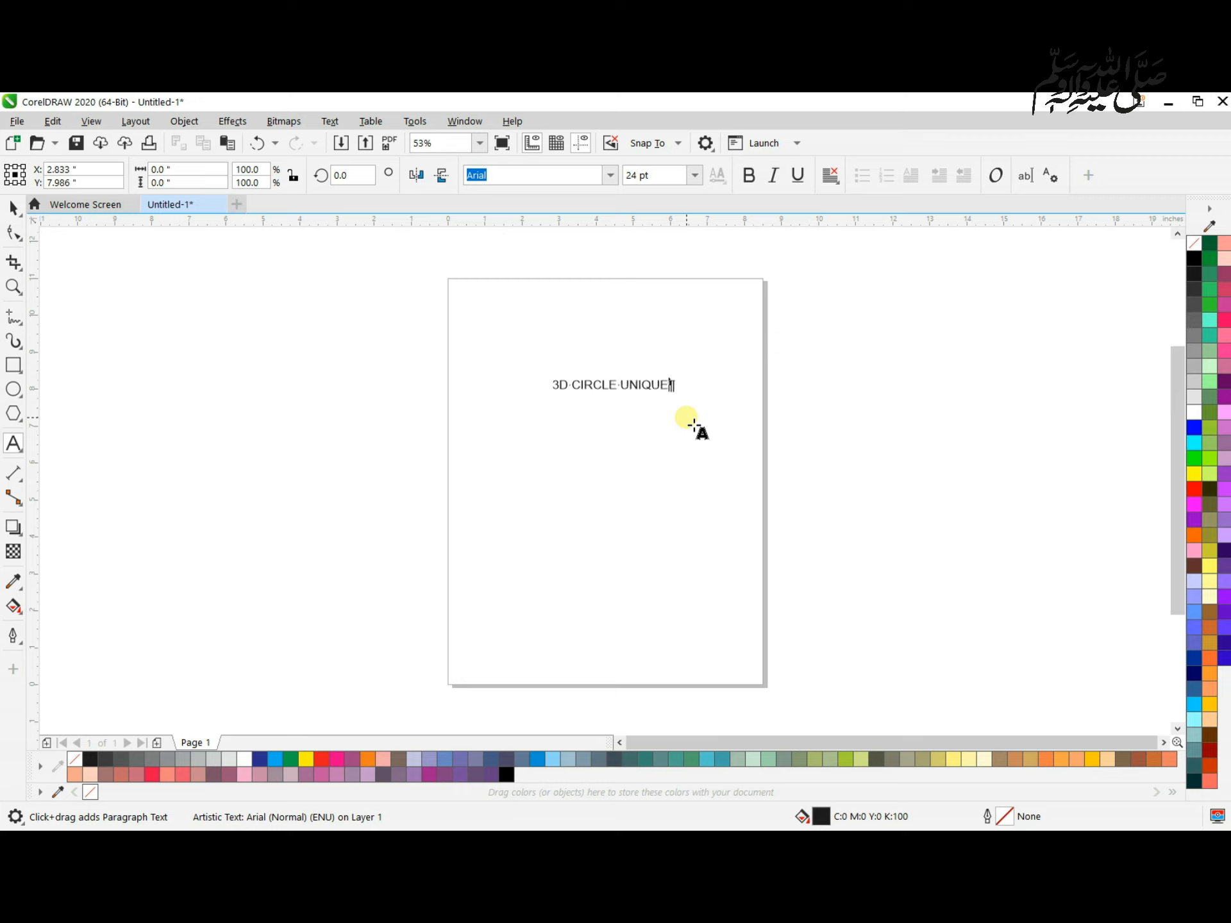
- Set the font of the text "3D CIRCLE UNIQUE DESIGN" to BahamasHeavy
key("ctrl+space")
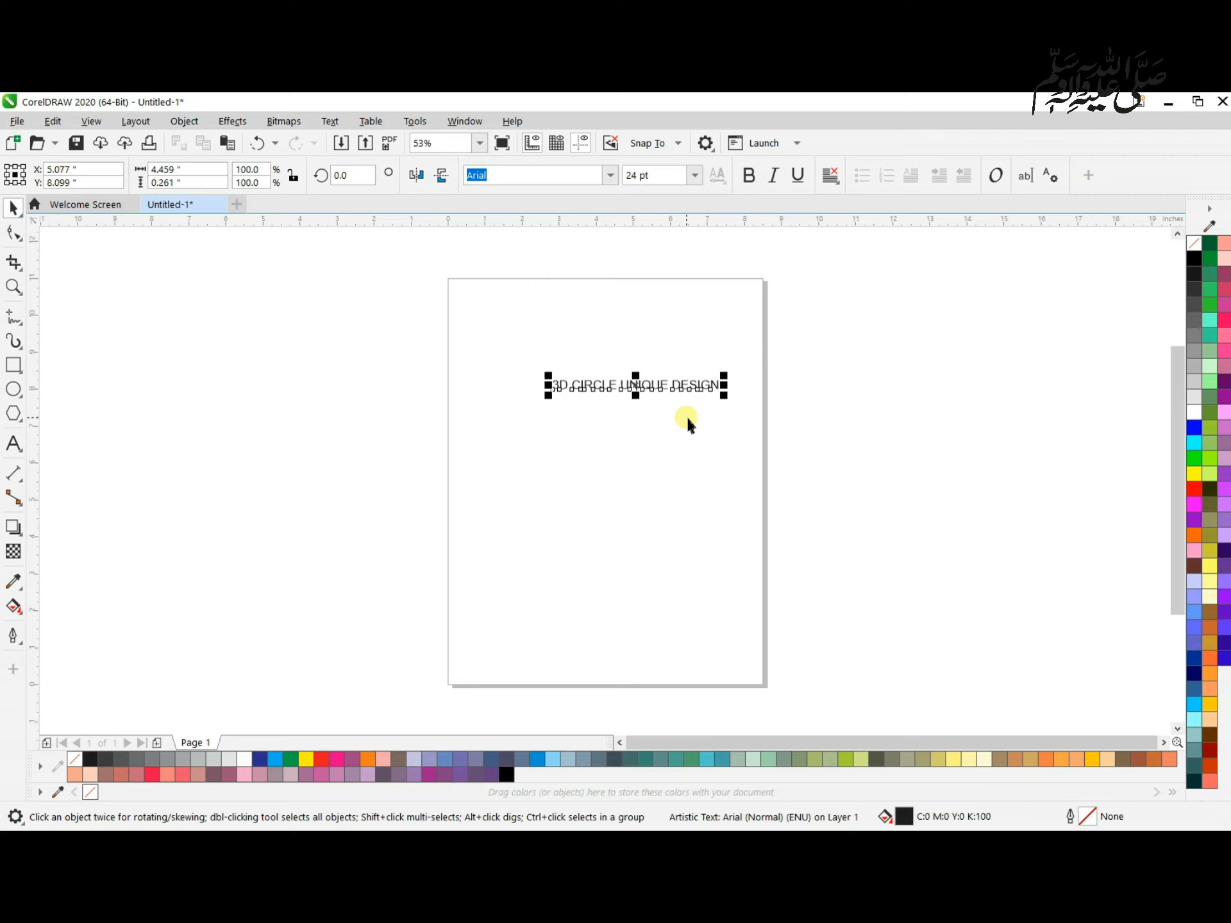
left_click(609, 177)
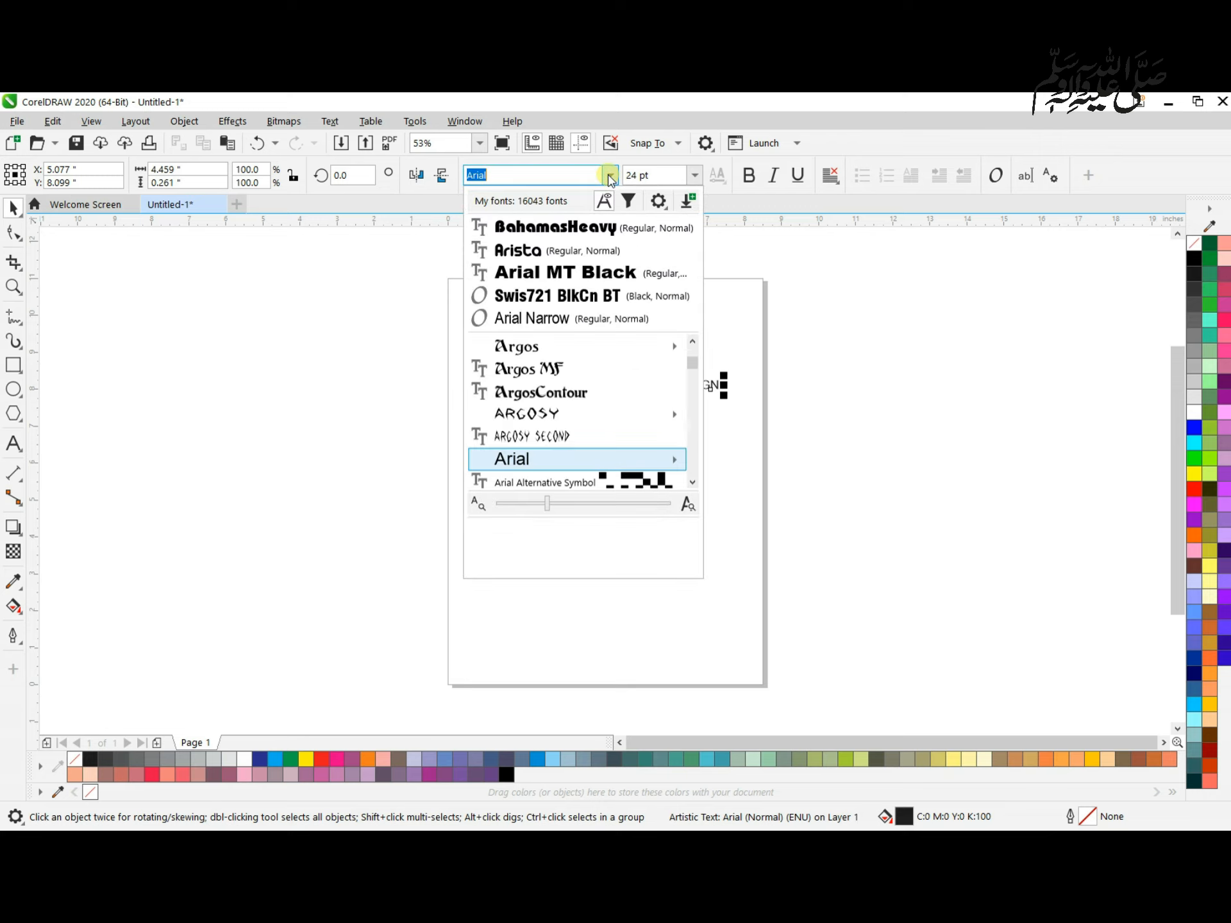
left_click(555, 228)
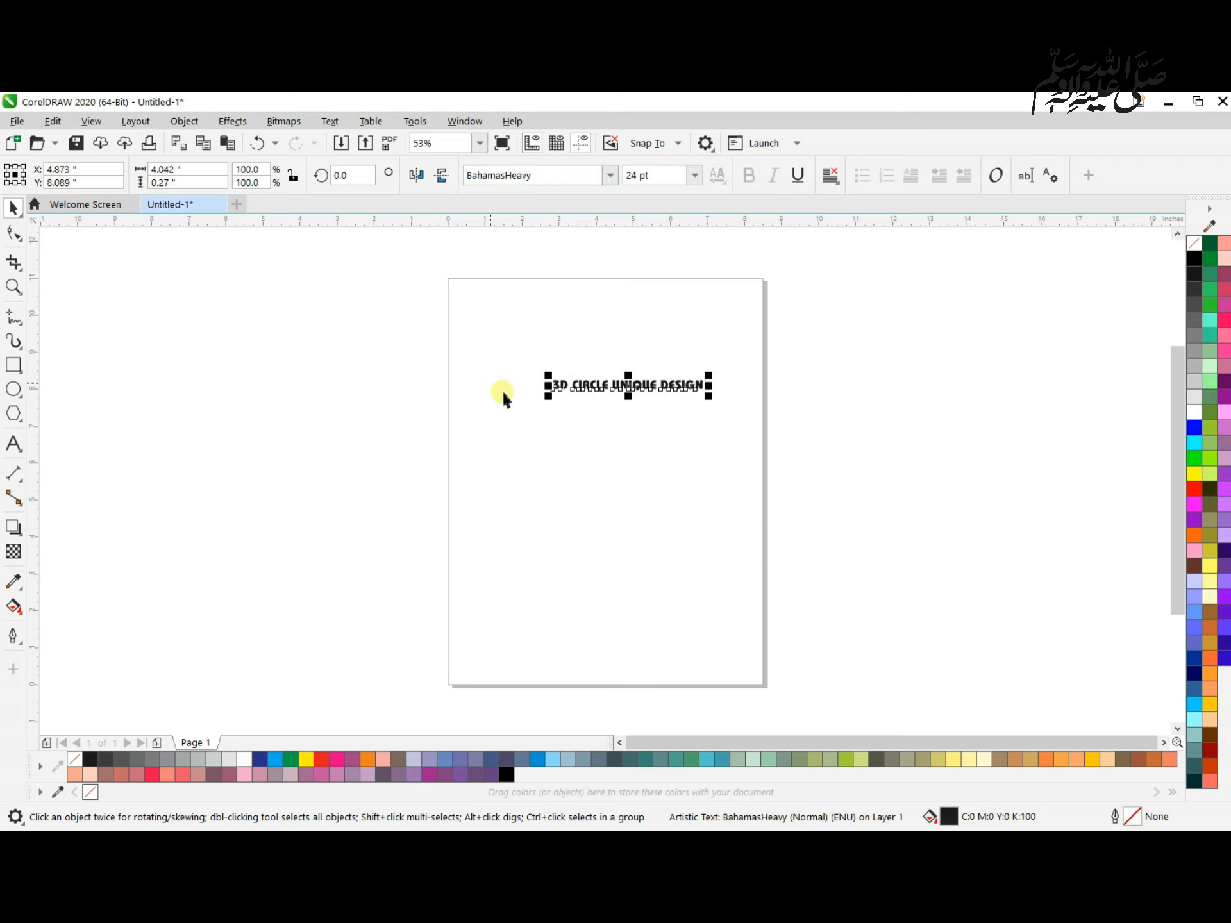
- Draw a circle about 1.97 inches in diameter below the text
key("z")
left_click_drag(436, 344, 808, 548)
key("F7")
left_click_drag(473, 407, 662, 558)
key("space")
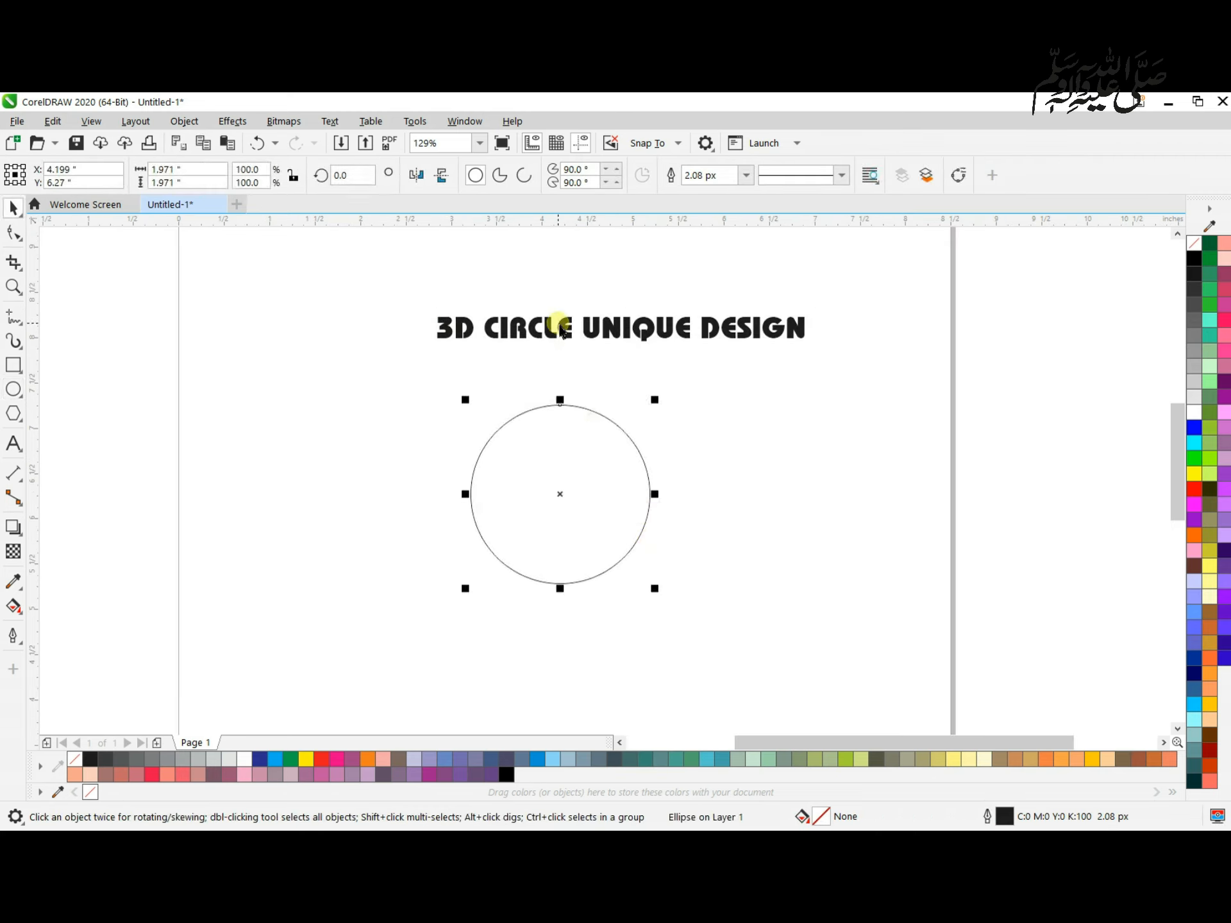
- Fit the text "3D CIRCLE UNIQUE DESIGN" to the circle's path, centred over its upper edge
left_click(553, 327)
left_click(329, 121)
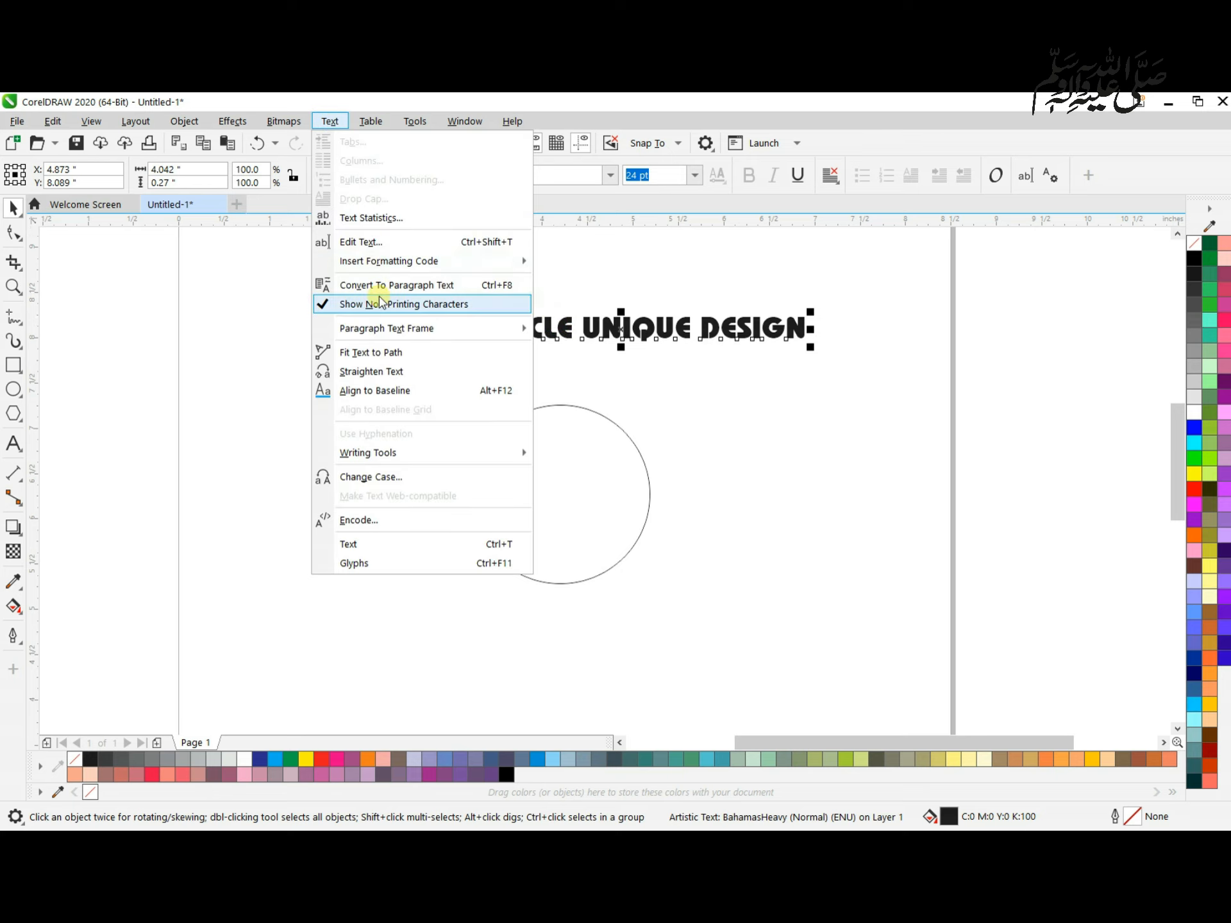
left_click(392, 354)
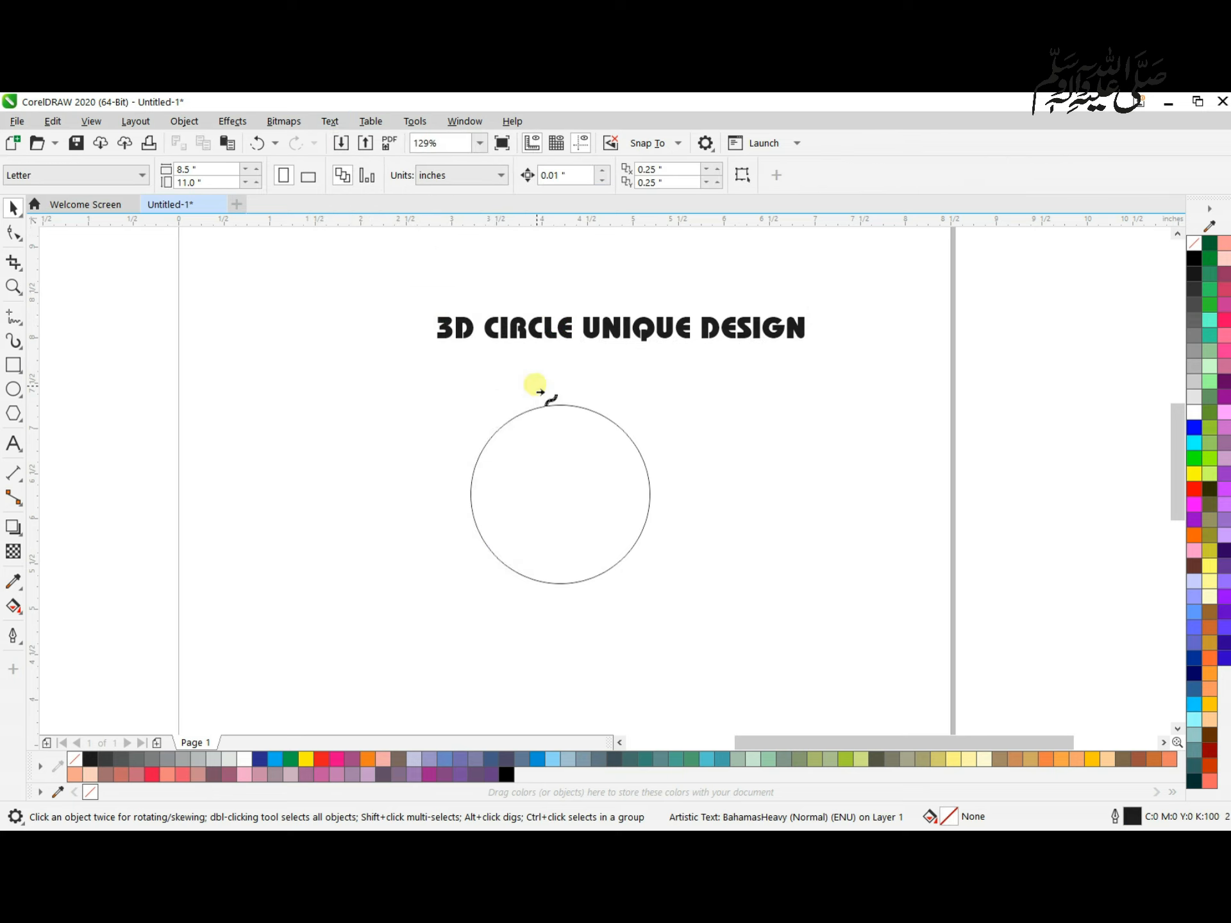
left_click(573, 410)
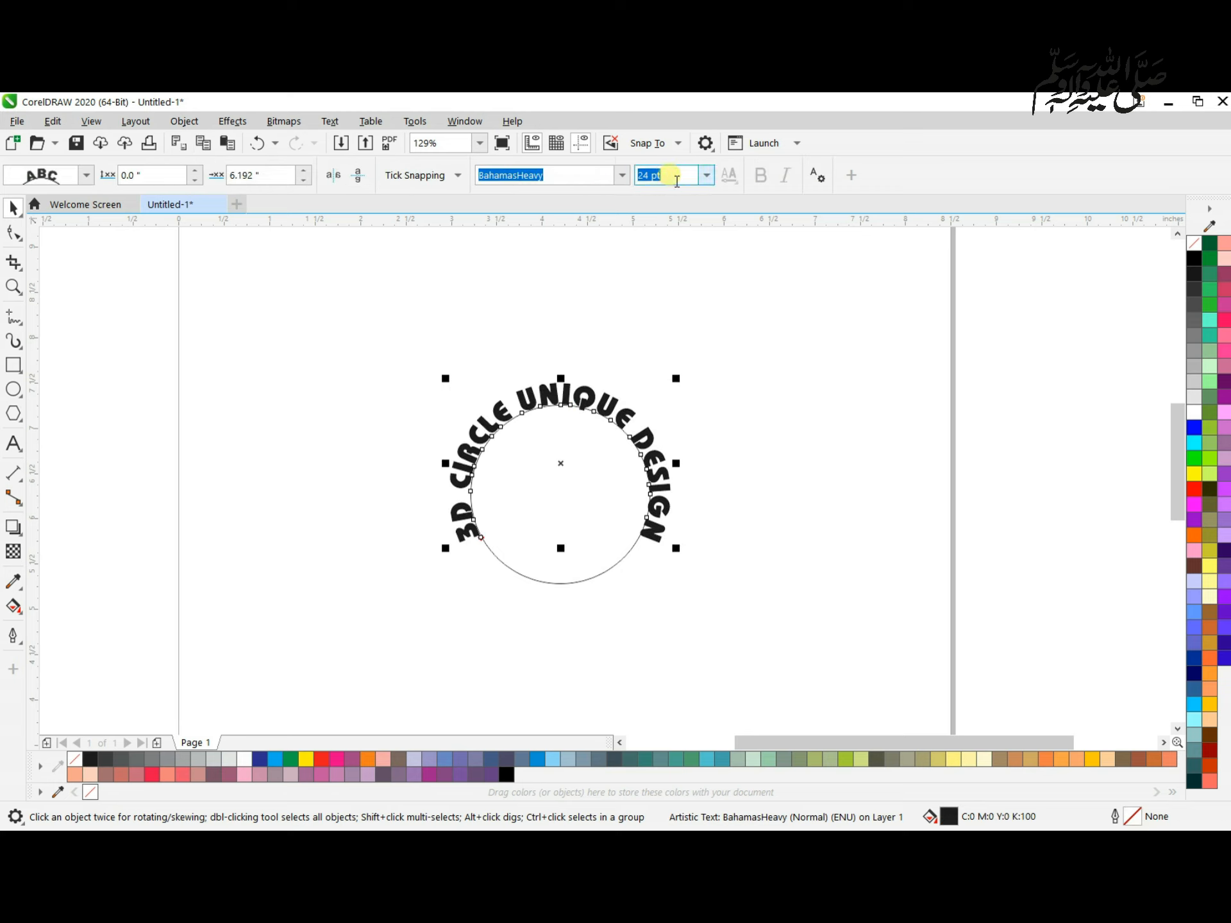
- Set the circular text's font size to 36 pt so it wraps around the whole circle
type("35")
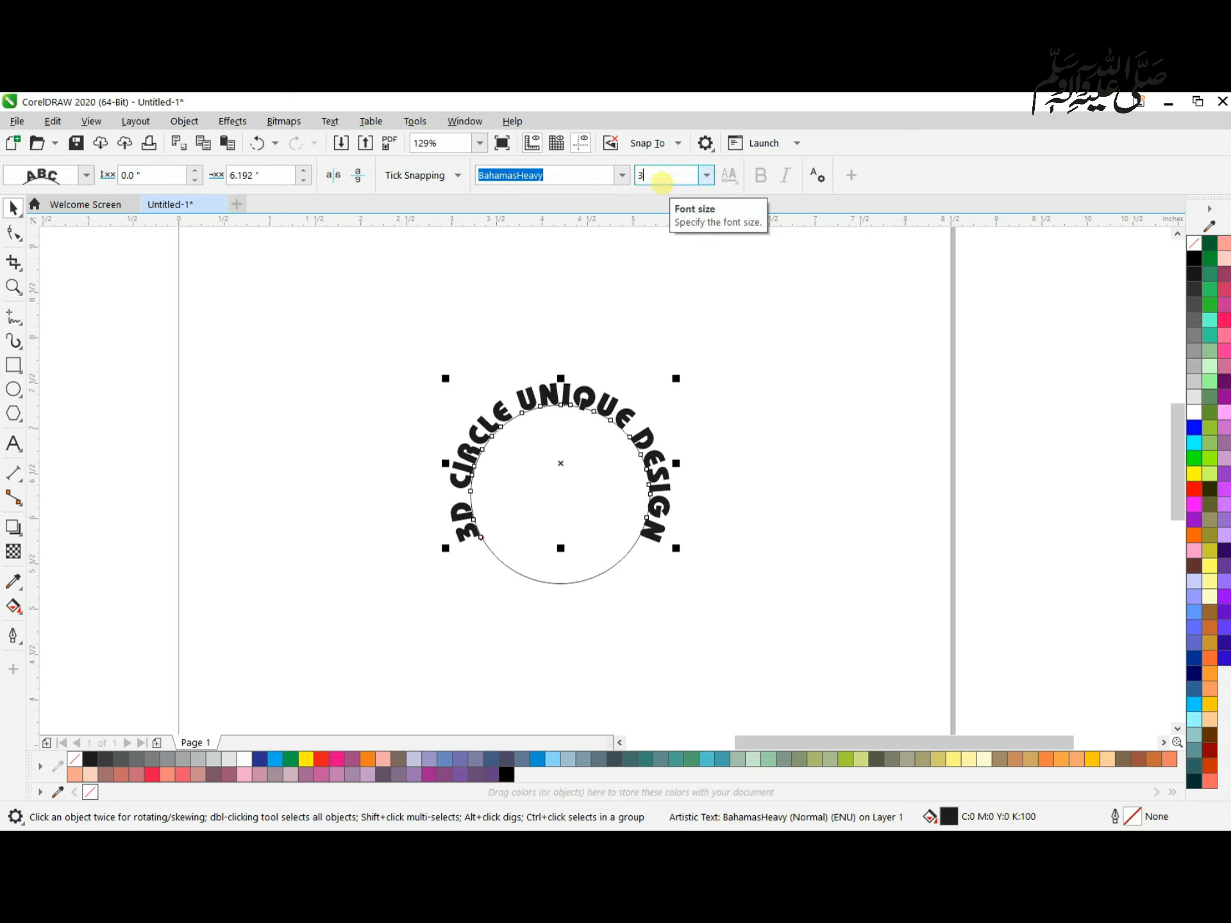
key("Return")
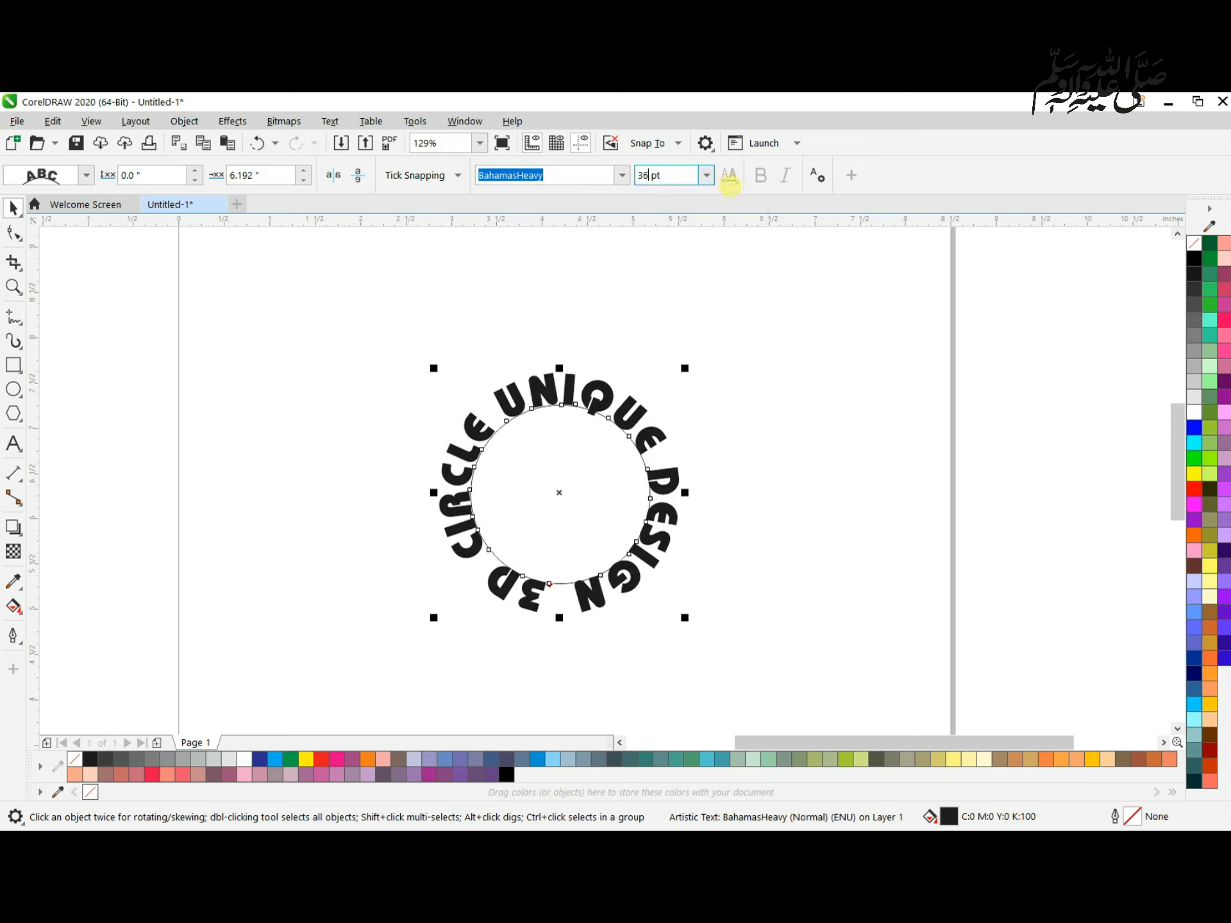
key("Return")
left_click(742, 393)
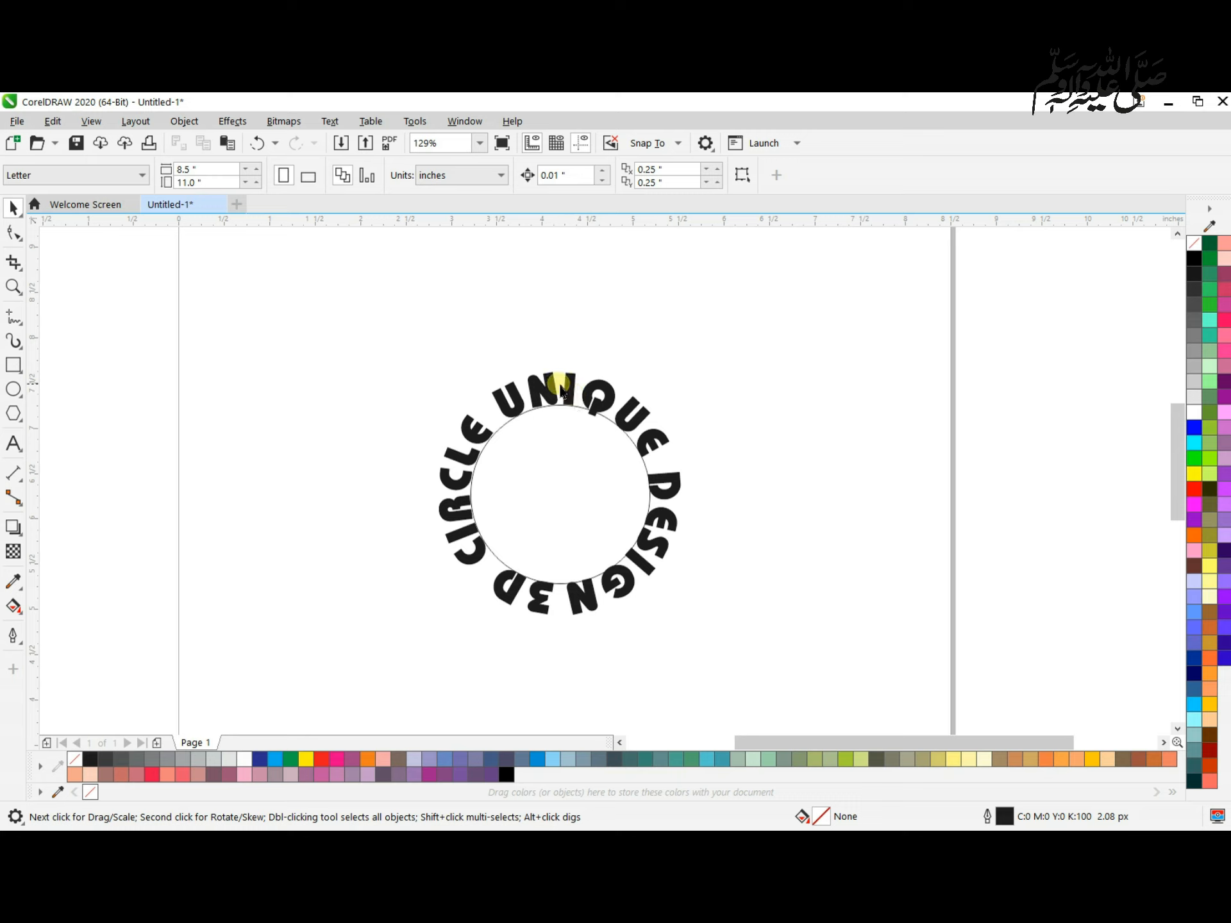
- Detach the circular text from its path and delete the guide circle
left_click(561, 390)
left_click(748, 383)
left_click(503, 424)
key("Delete")
- Move the circular text up into the upper half of the page
left_click(543, 388)
scroll(587, 419, "down", 2)
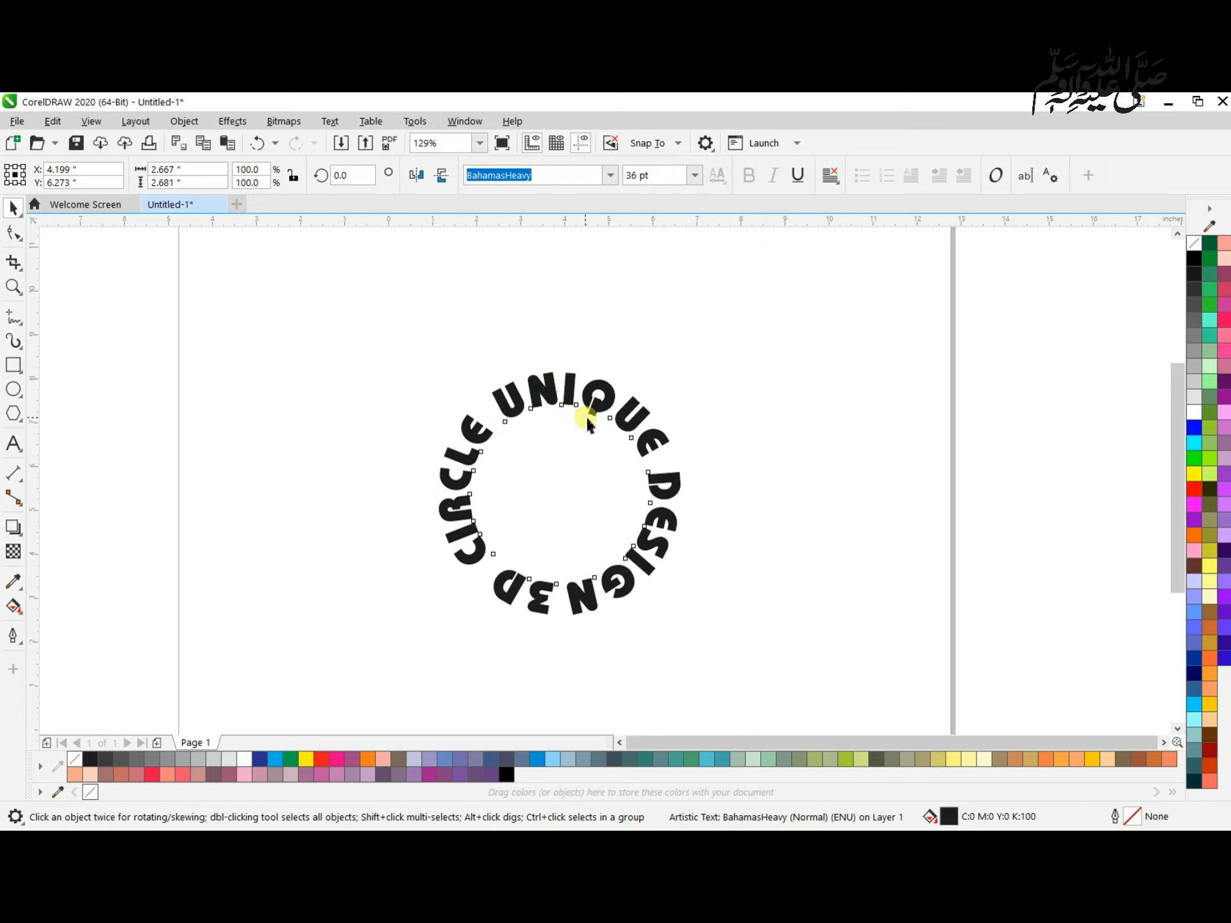
left_click_drag(605, 420, 617, 345)
left_click(641, 415)
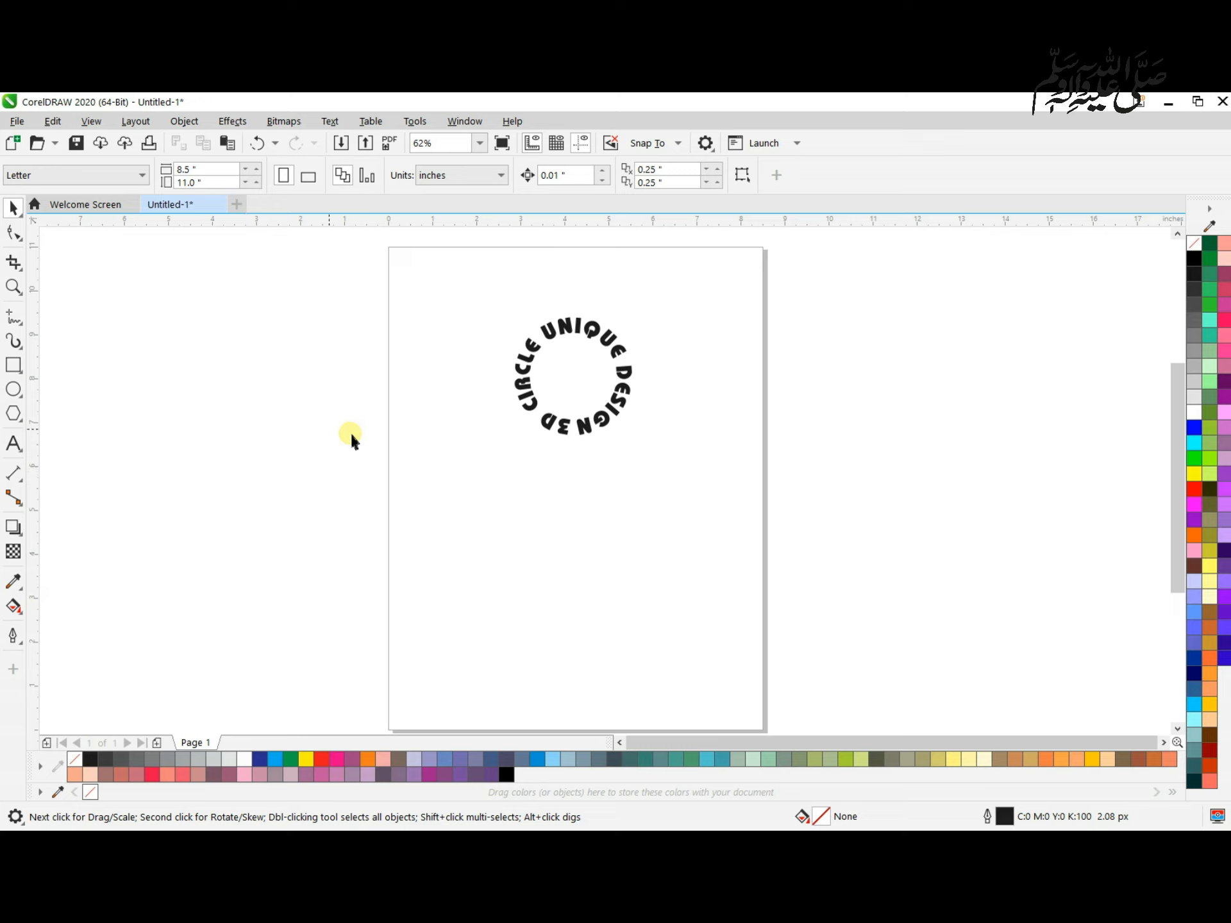
- Draw a four-sided polygon about 3.58 inches high below the circular text and stretch it symmetrically to about 6.88 inches wide
left_click(14, 416)
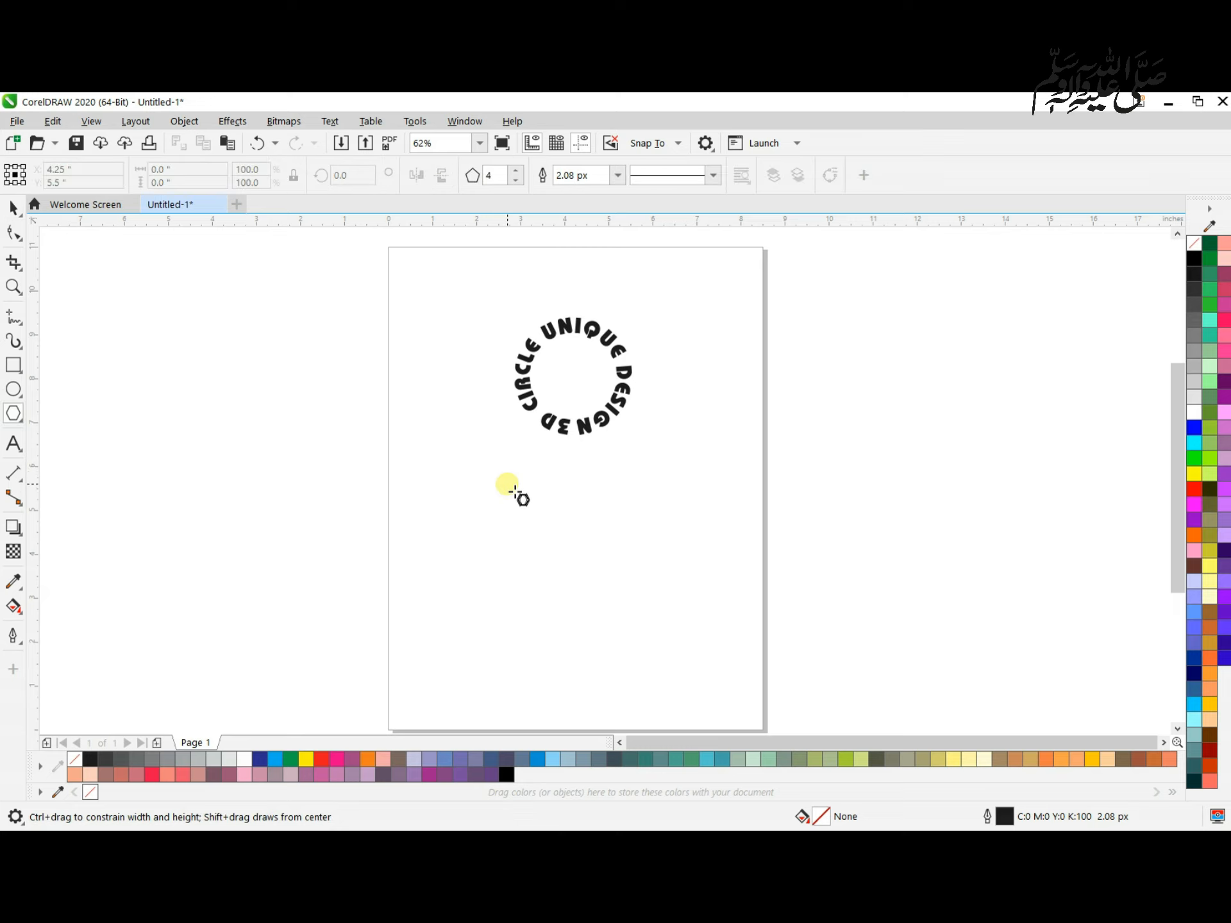
left_click_drag(513, 491, 665, 599)
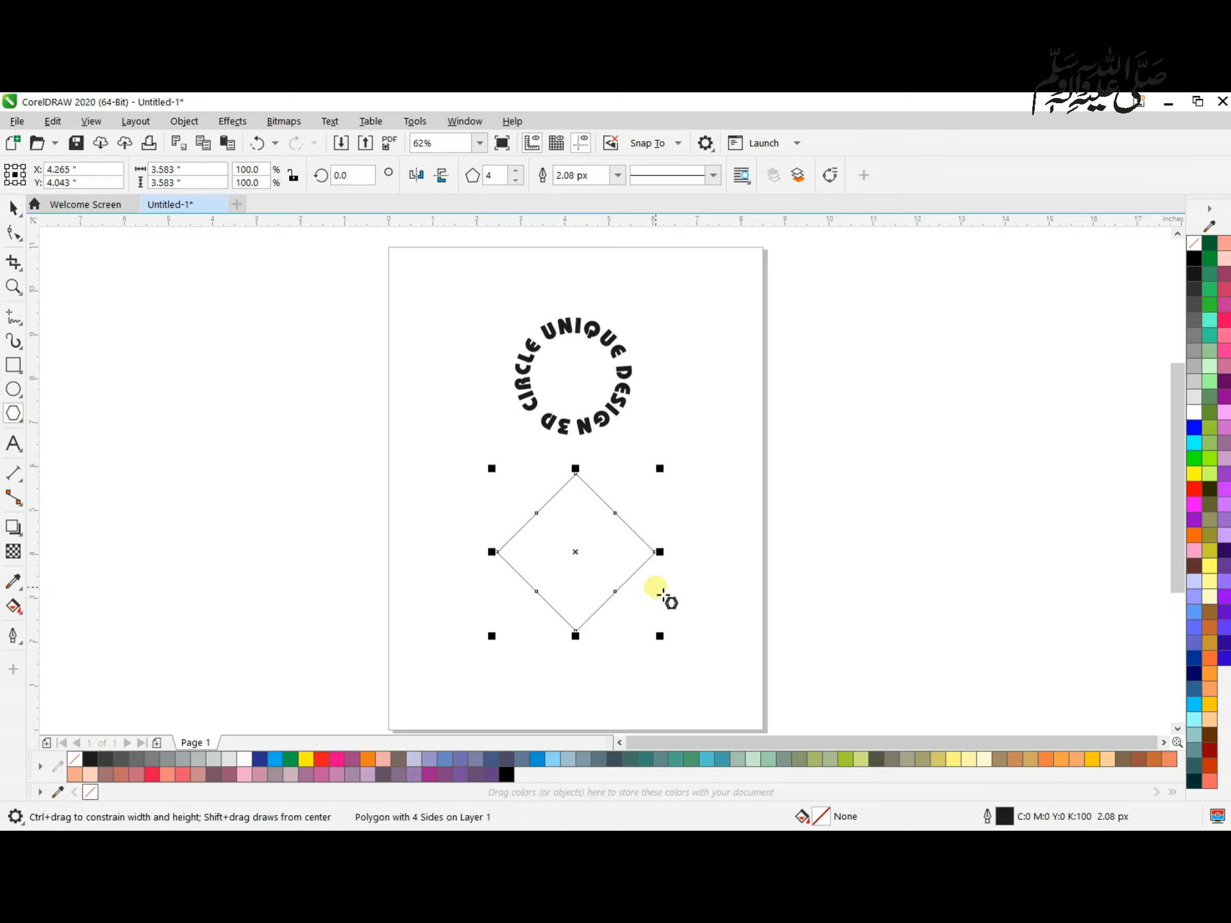
key("space")
left_click(515, 180)
left_click(516, 170)
left_click(516, 180)
left_click(516, 170)
left_click_drag(660, 552, 734, 550)
- Place a copy of the circular text below and to the right of the original, near the diamond
left_click_drag(585, 423, 723, 507)
key("z")
left_click_drag(348, 351, 891, 669)
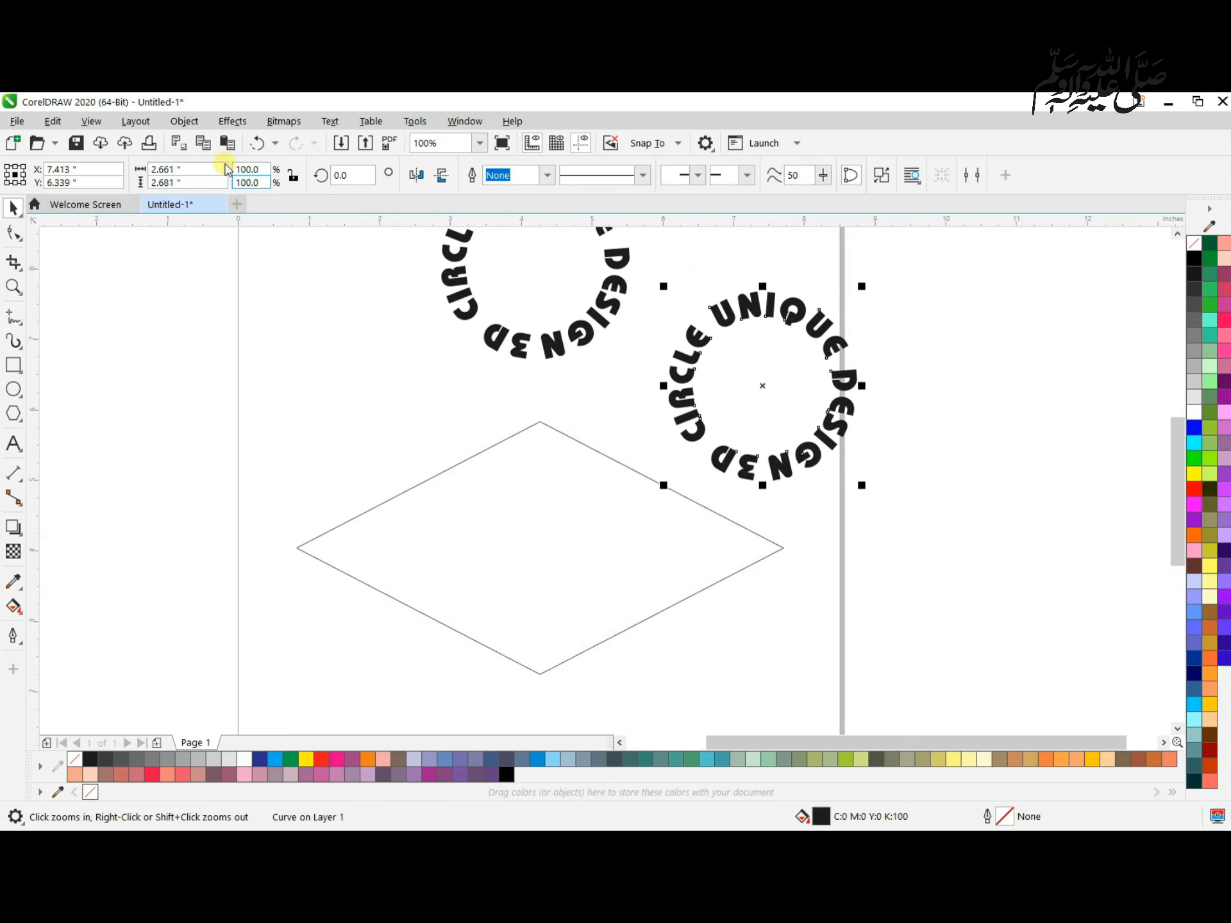
- Add a perspective effect to the copied circular text
left_click(184, 121)
left_click(228, 532)
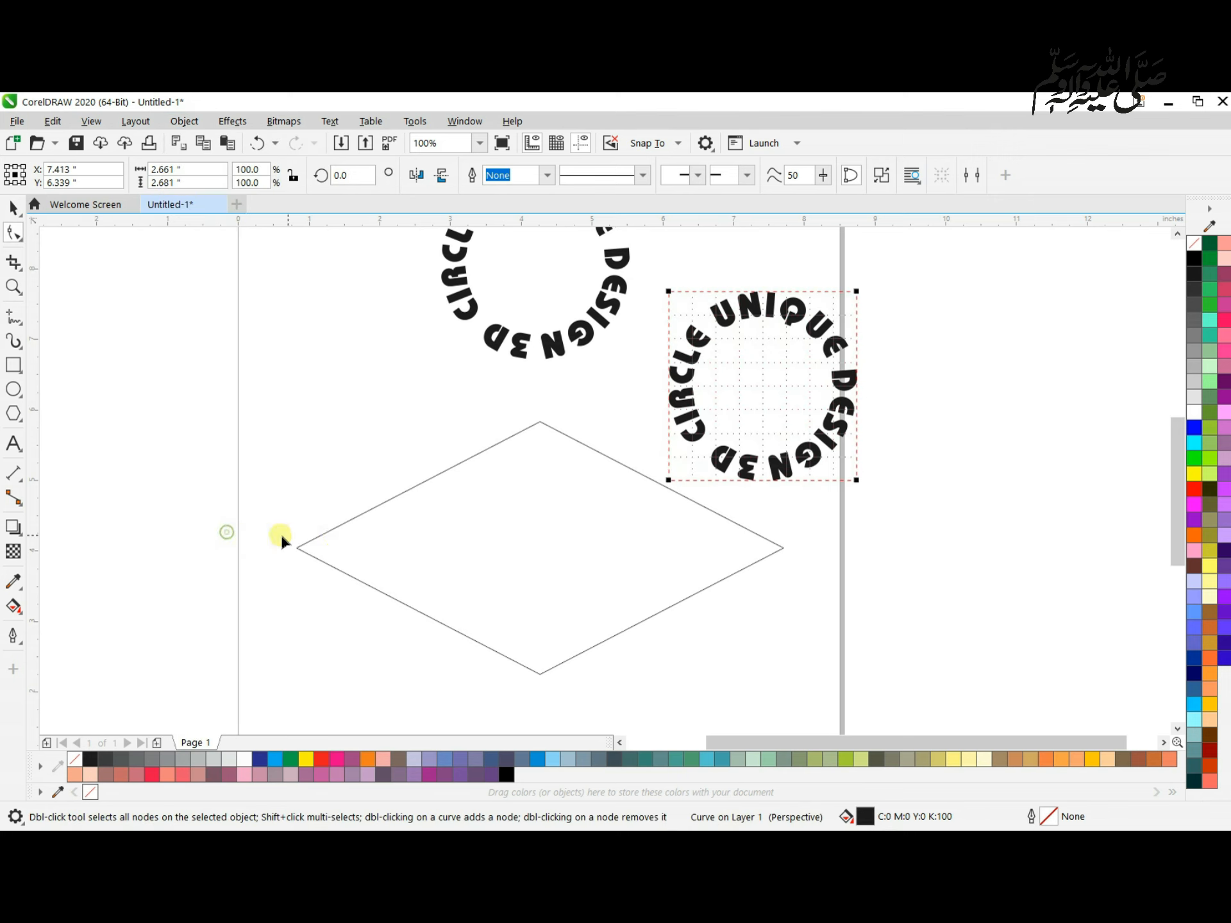
key("space")
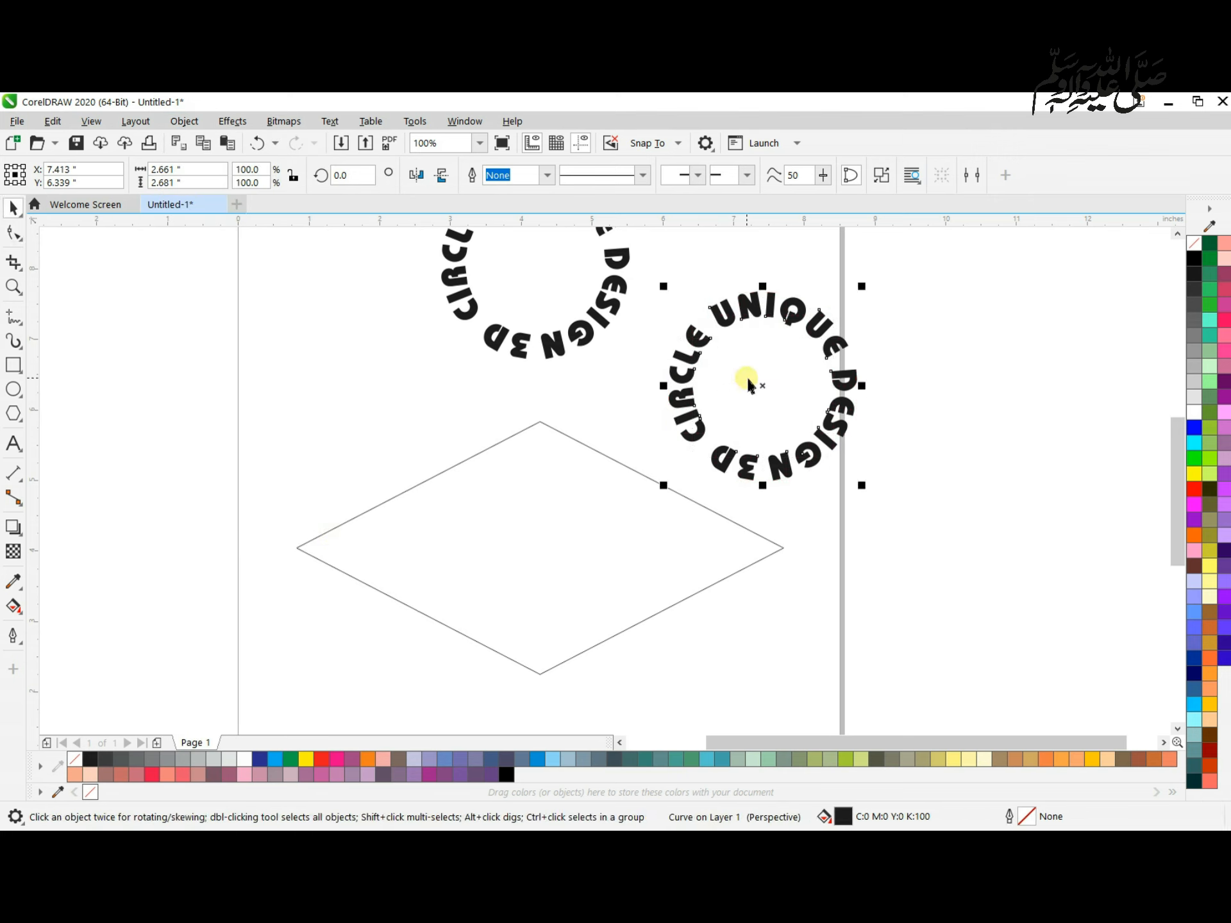
- Centre the copied circular text inside the diamond
left_click_drag(766, 387, 539, 548)
left_click(679, 489, "shift")
left_click(700, 456)
left_click(570, 482)
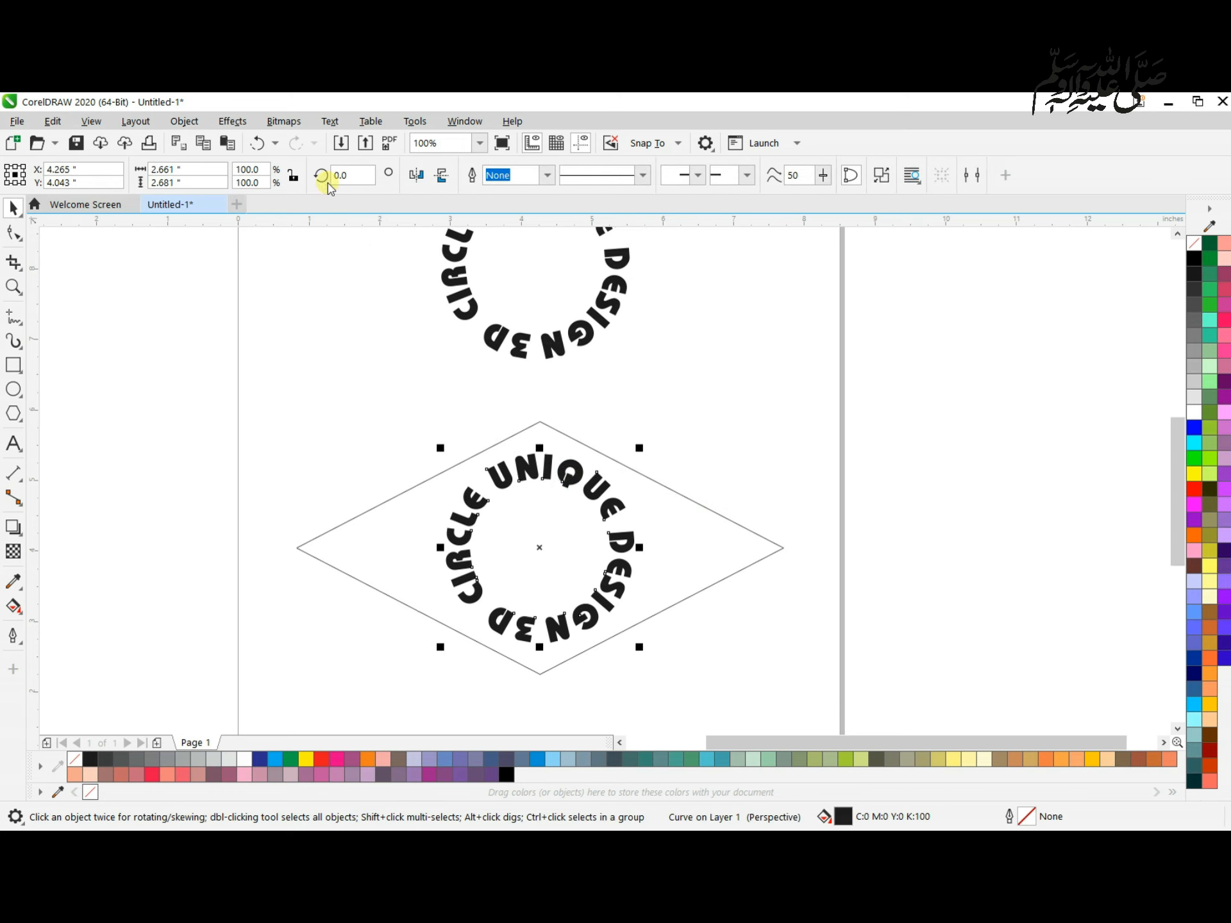
- Add perspective to the centred circular text and match its four perspective corners to the diamond's corners
left_click(228, 123)
left_click(243, 532)
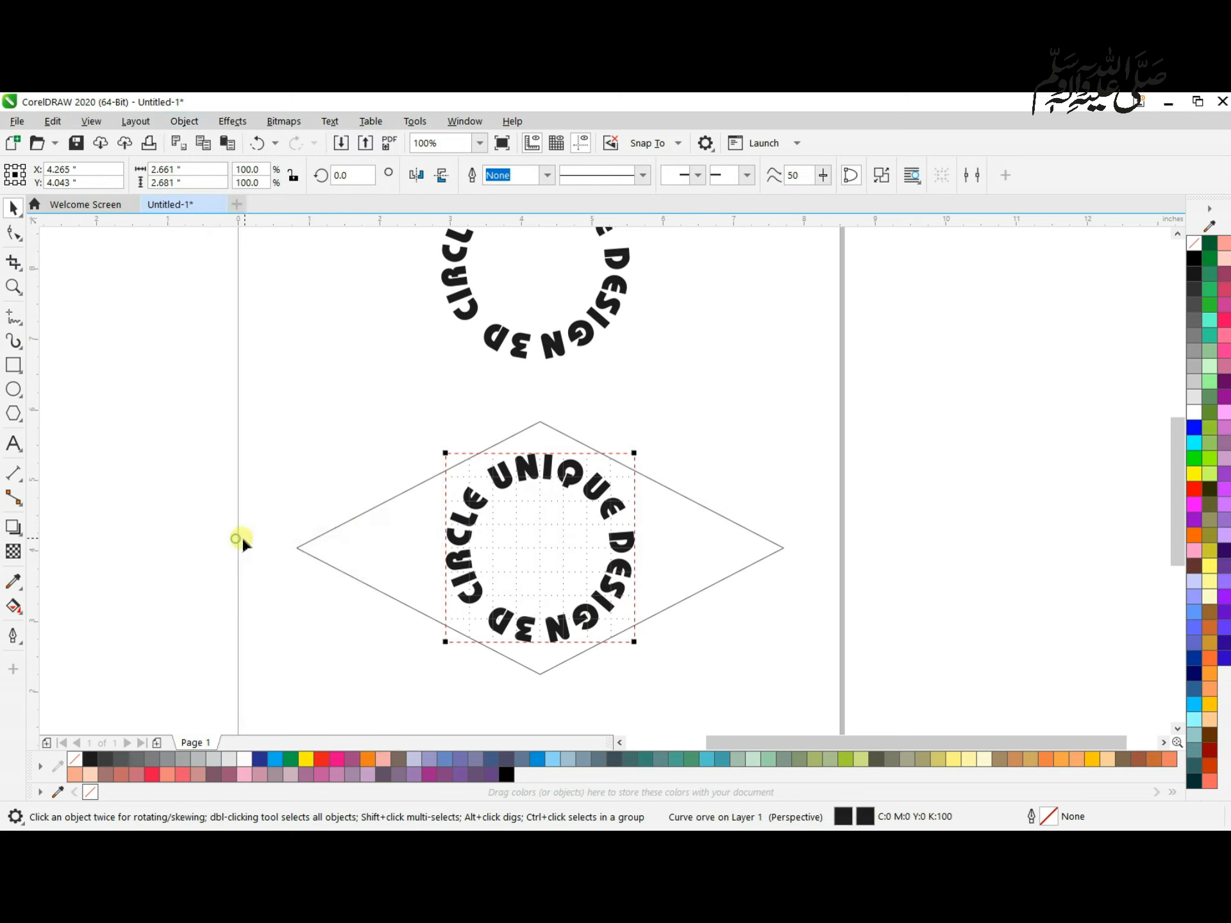
left_click_drag(445, 453, 297, 547)
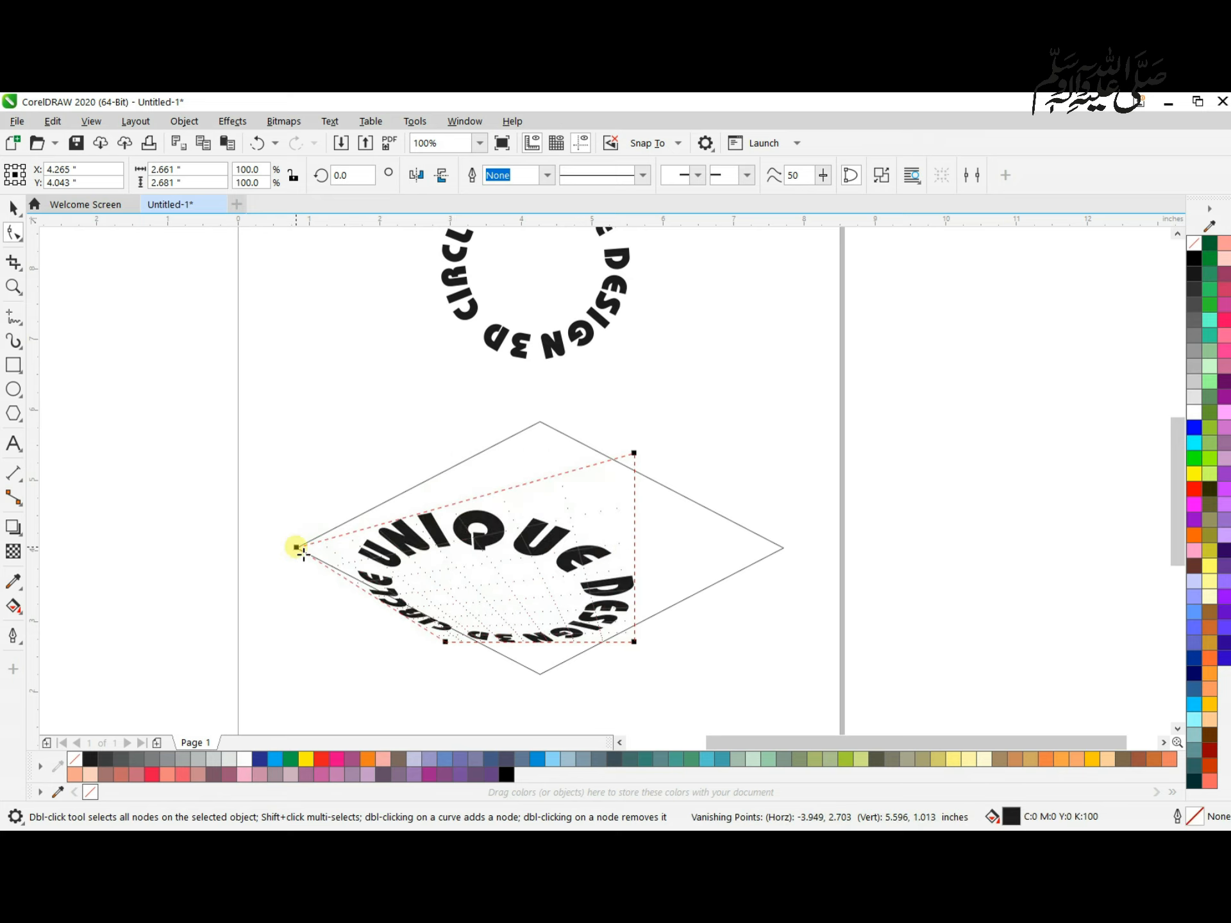
left_click_drag(633, 453, 540, 423)
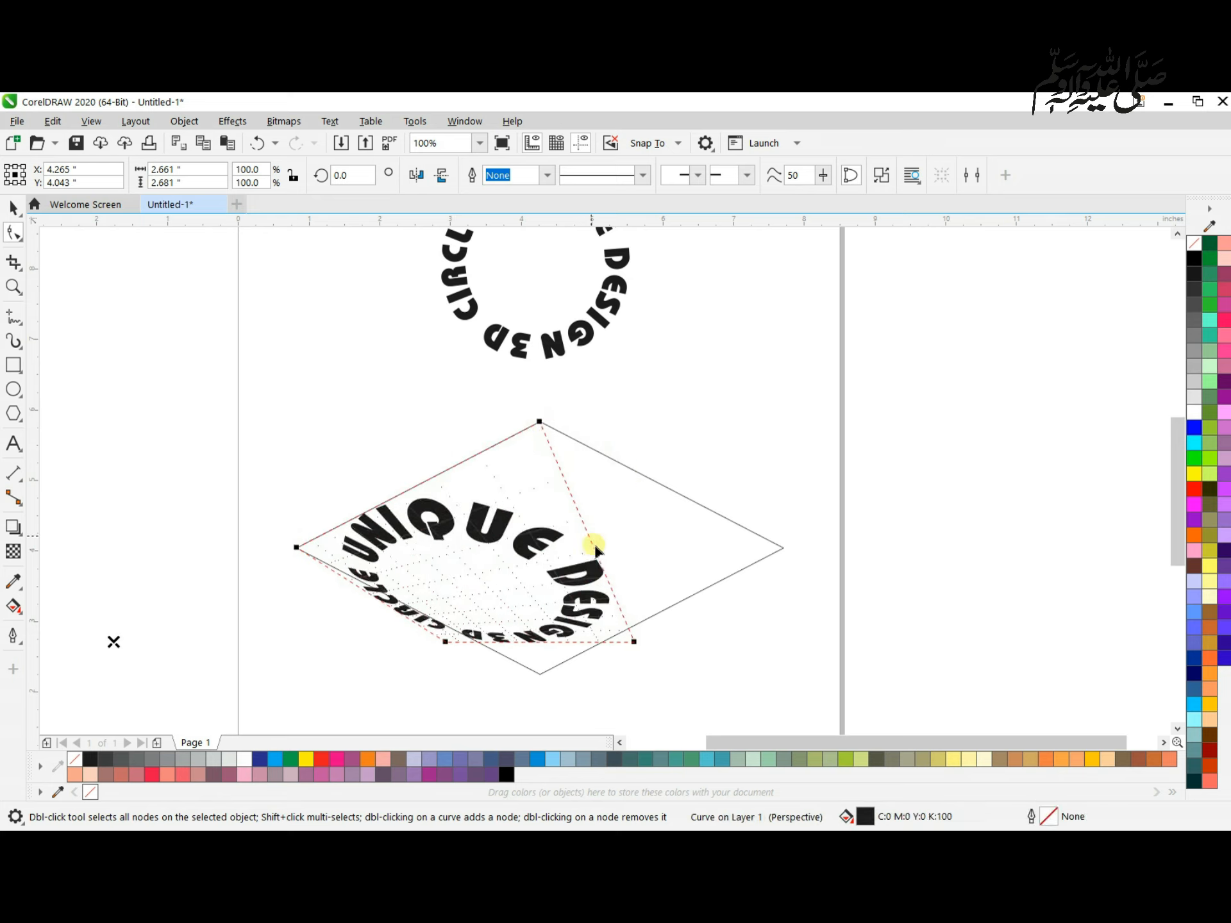
left_click_drag(634, 641, 782, 547)
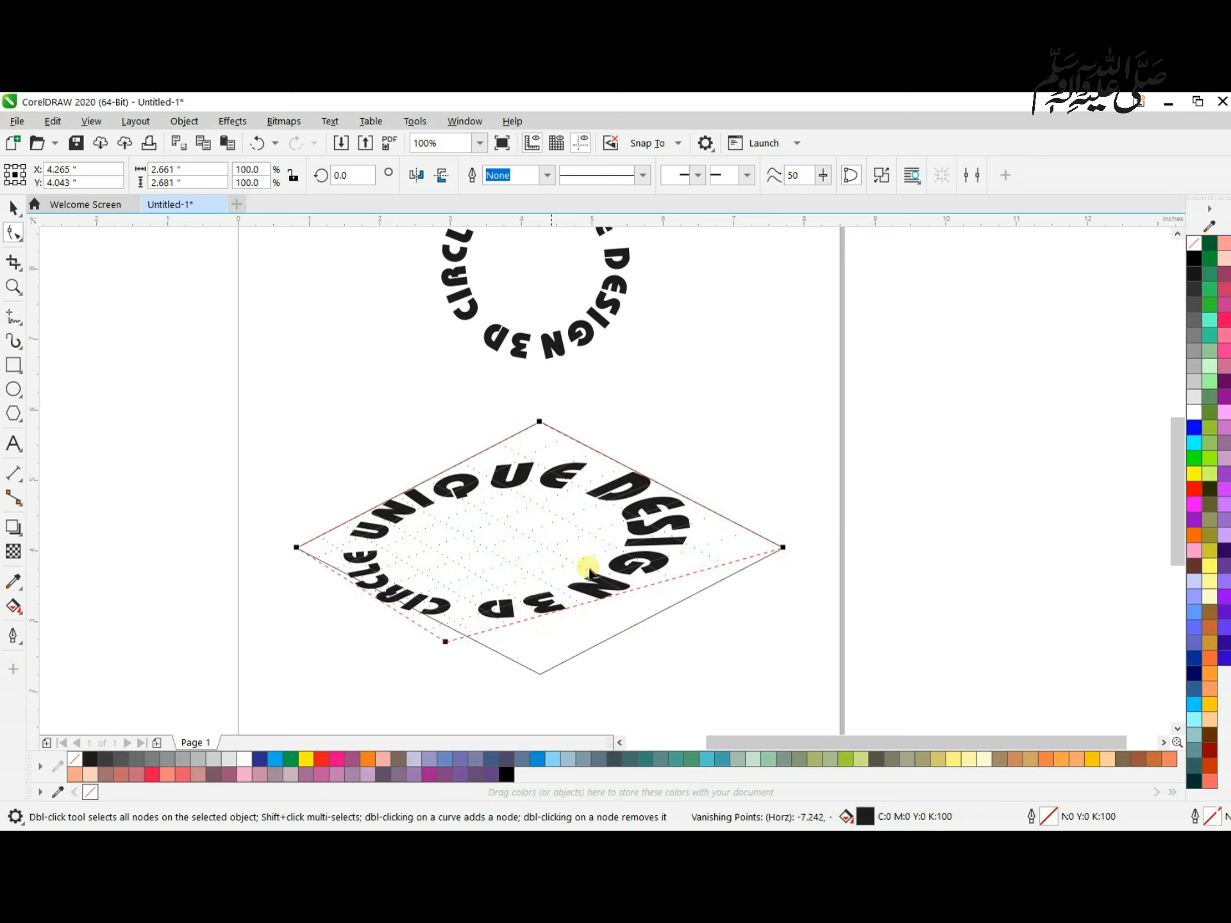
left_click_drag(445, 641, 539, 674)
key("space")
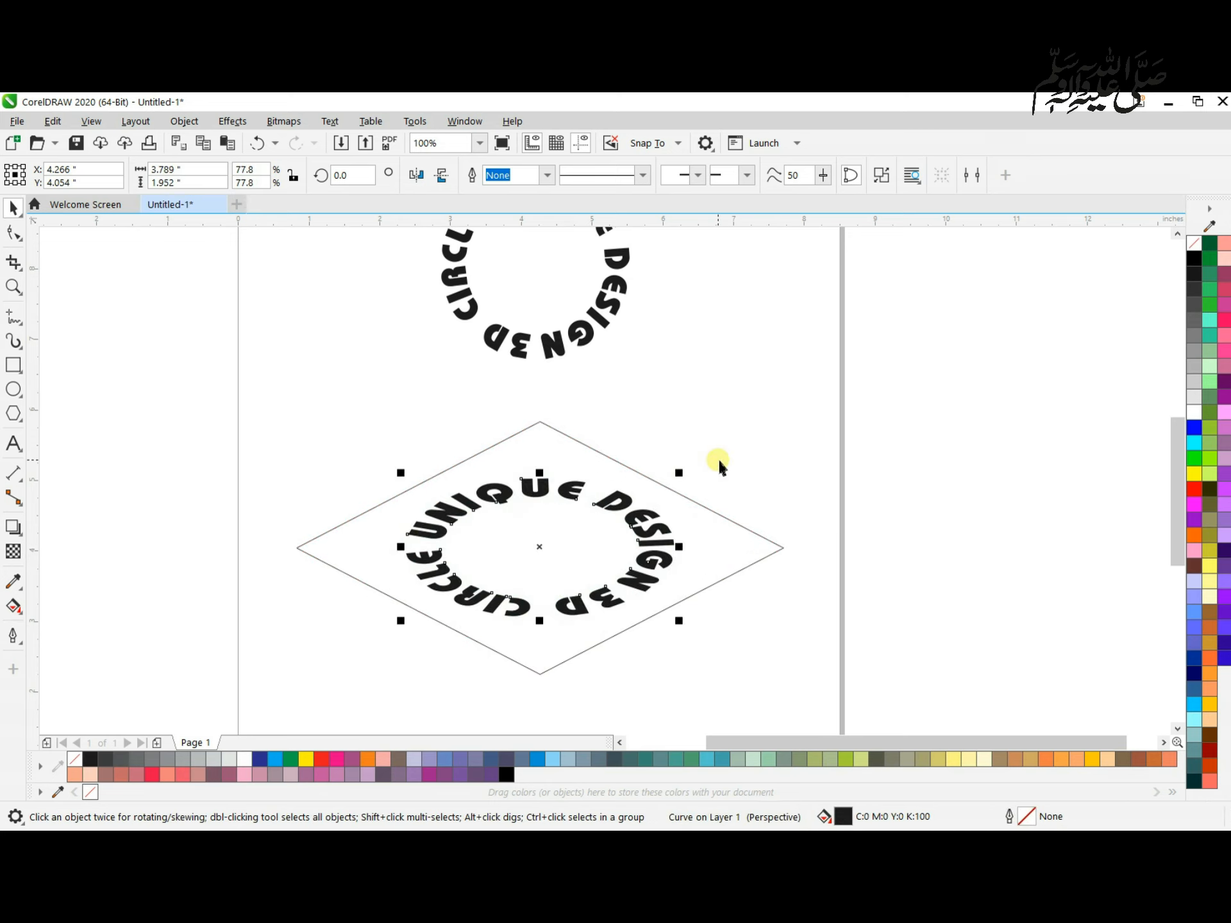
- Delete the diamond guide and move the perspective text ring slightly up
left_click(717, 514)
left_click(727, 522)
key("Delete")
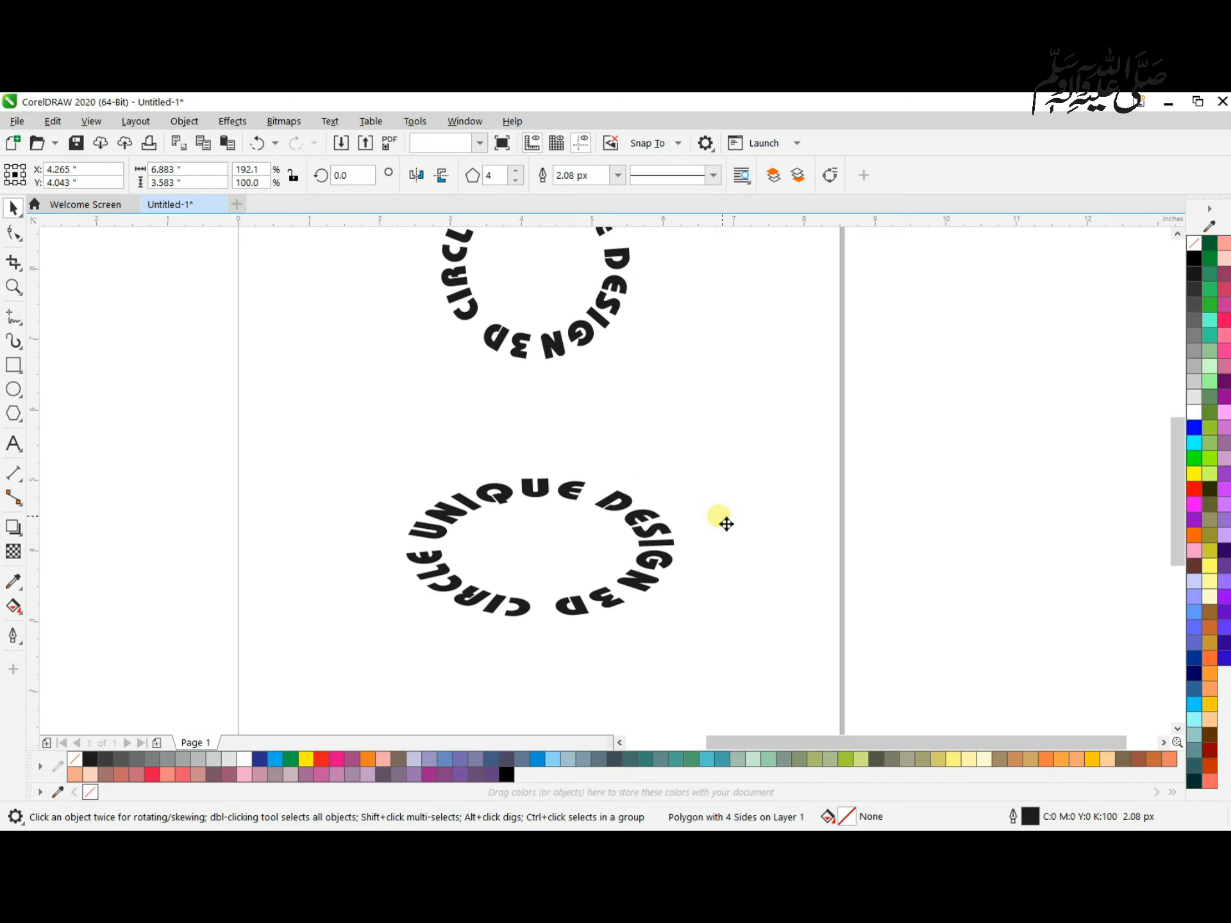
left_click_drag(648, 498, 648, 449)
- Delete the original flat circular text and undo that deletion
left_click(720, 420)
left_click(558, 338)
key("Delete")
key("ctrl+z")
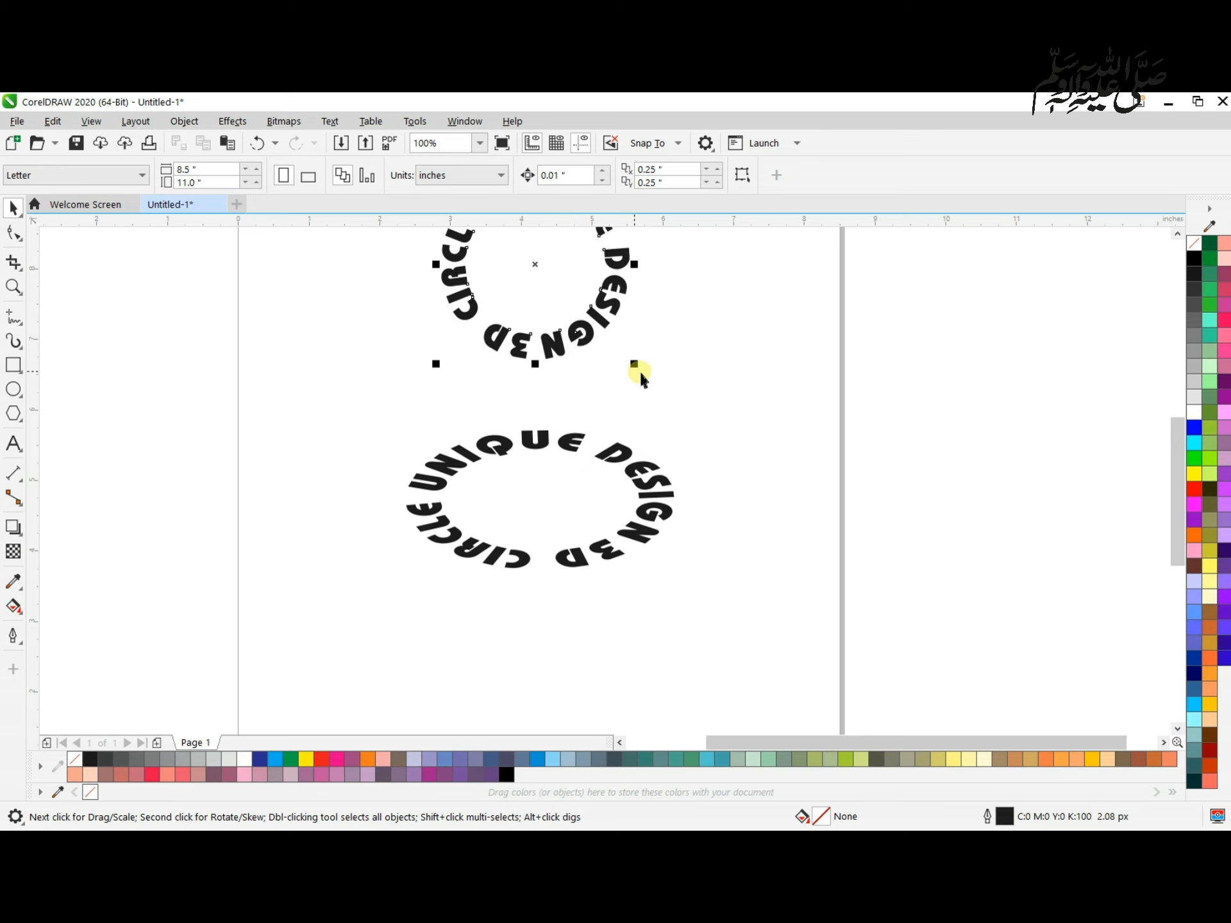
- Draw a vertical freehand line about 2.015 inches long straight down from the centre of the perspective text ring
key("z")
left_click_drag(341, 380, 766, 679)
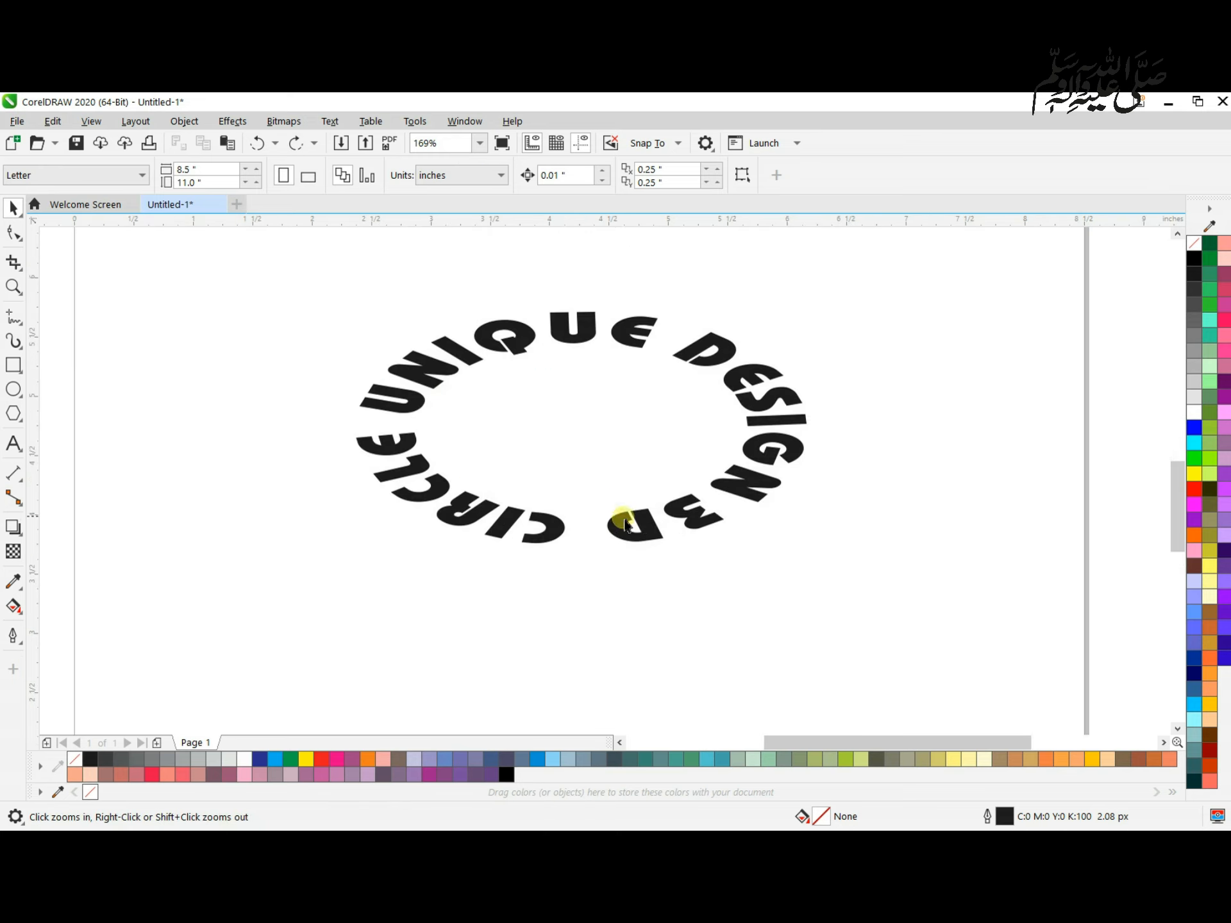
key("space")
left_click(632, 520)
left_click(350, 595)
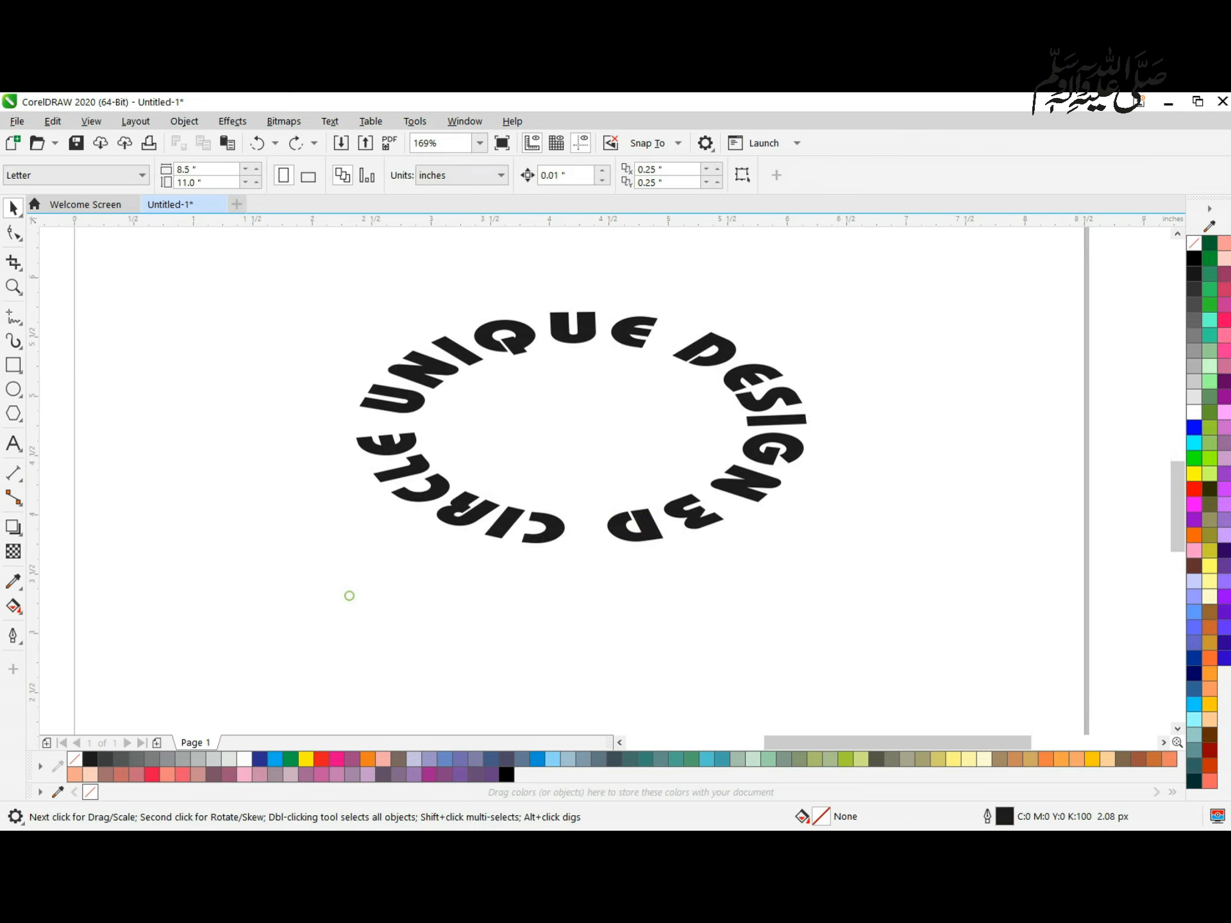
left_click(14, 317)
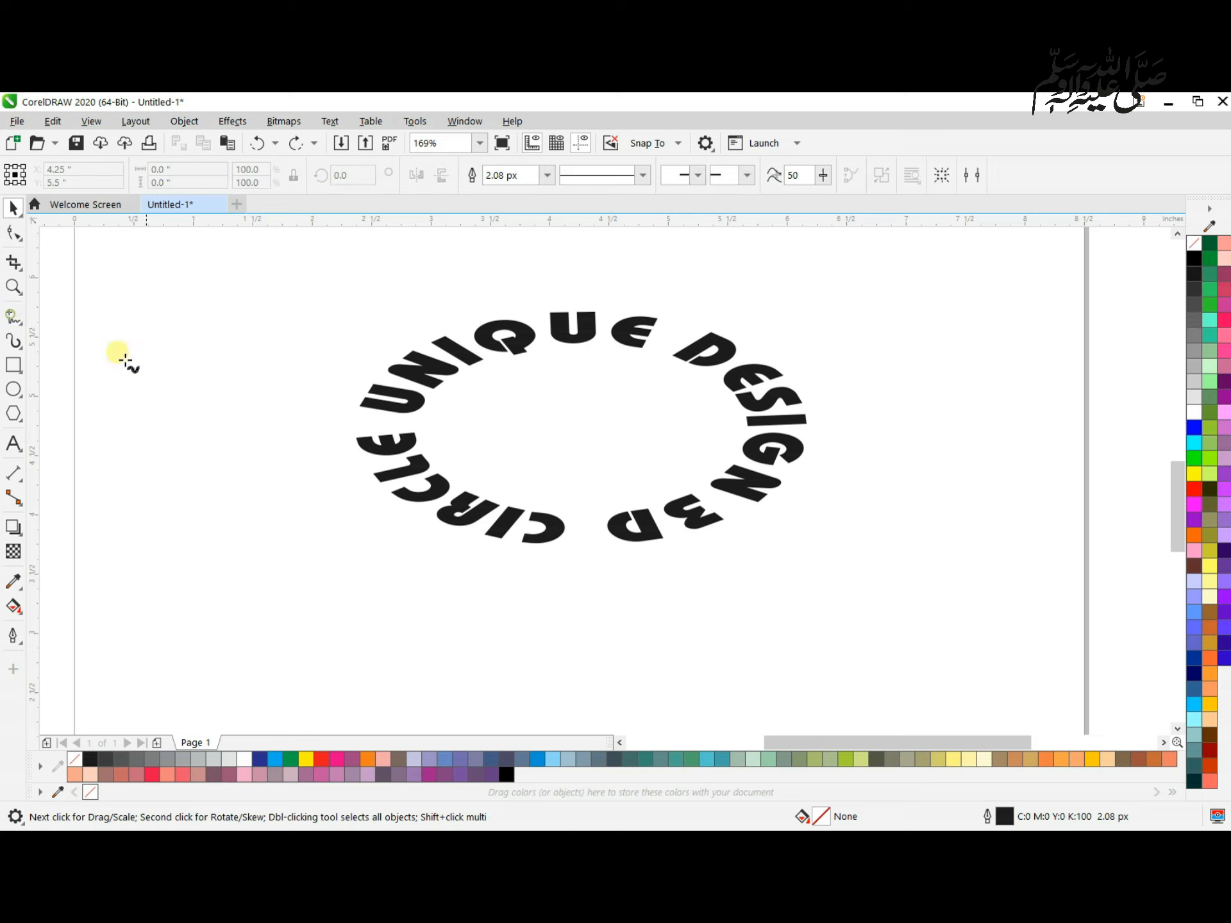
left_click(582, 430)
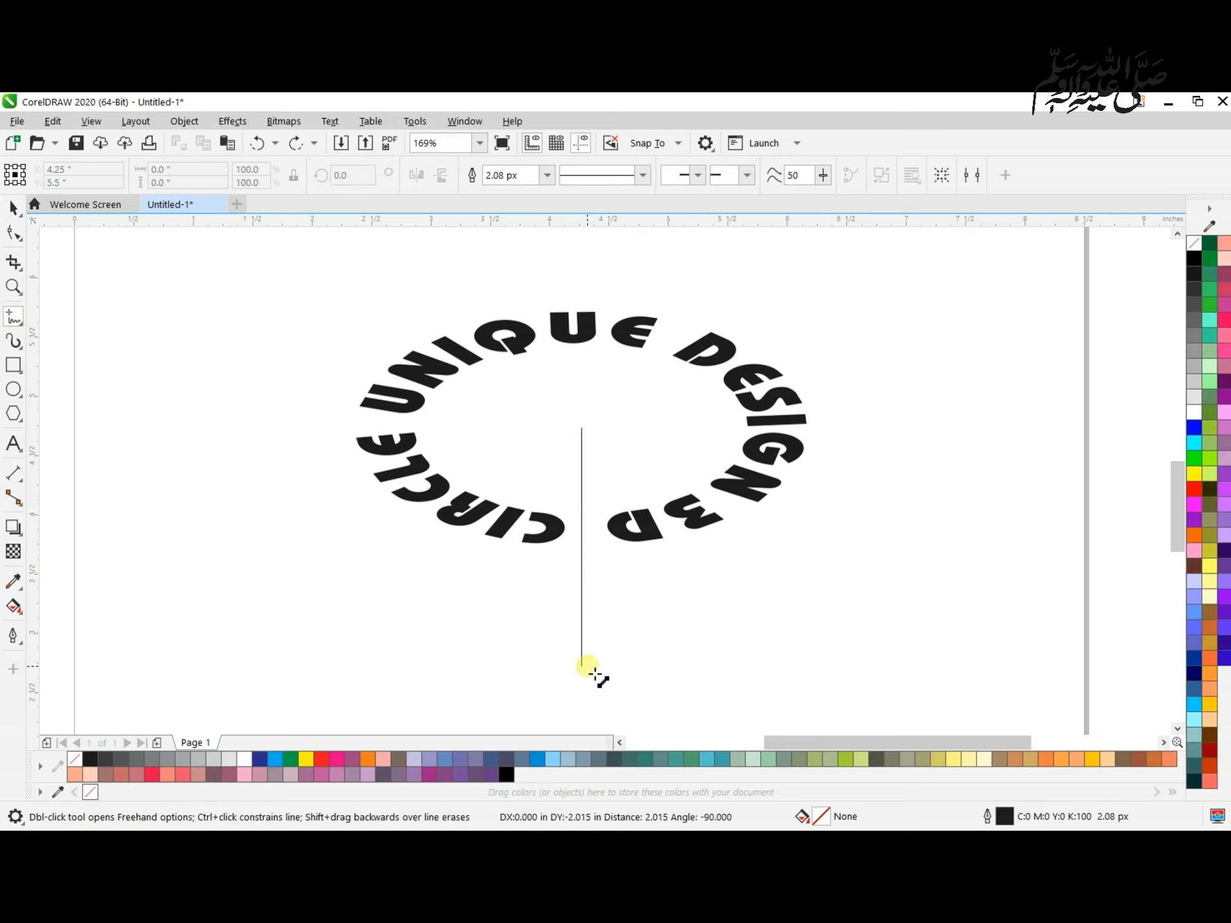
left_click(582, 668)
left_click(14, 208)
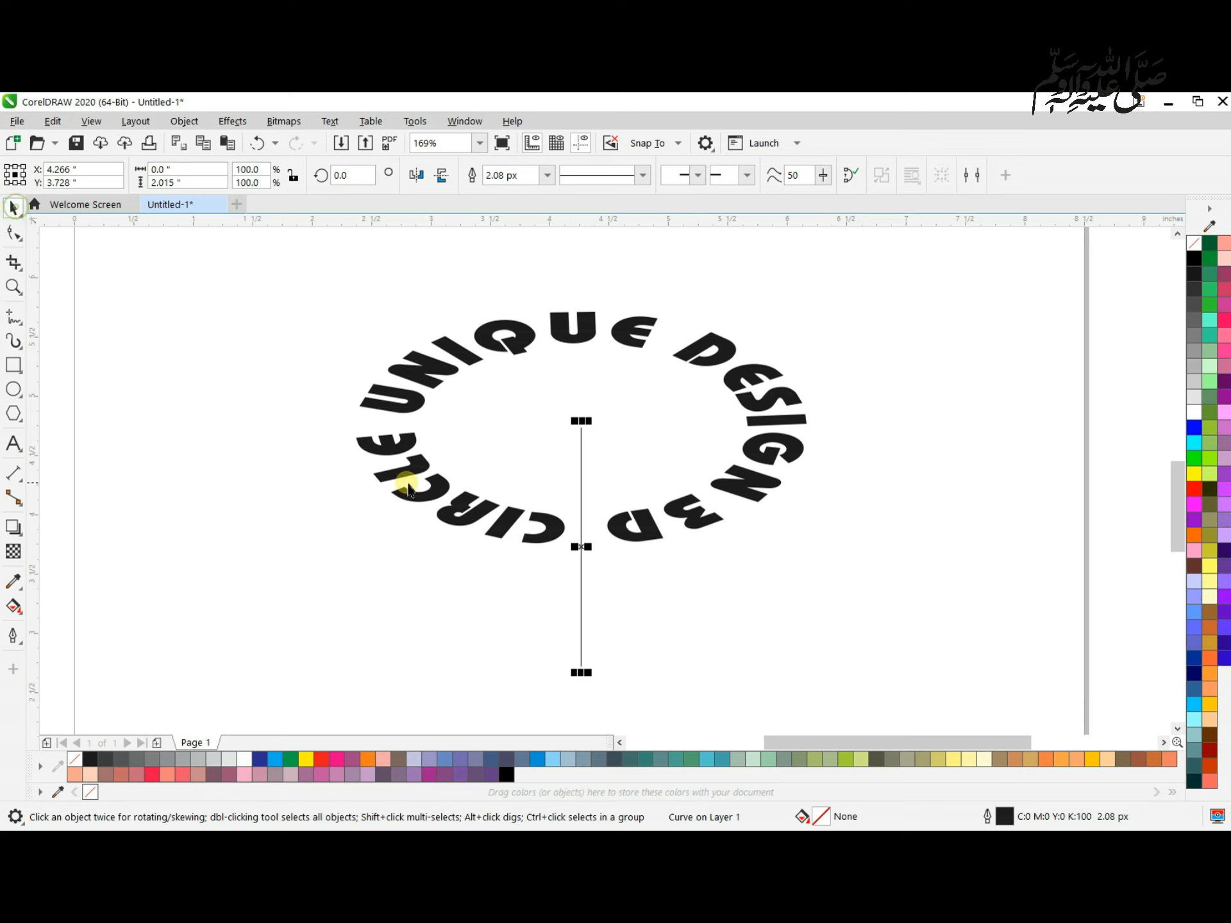
- Fill the perspective text ring with light orange #FFCC99
left_click(463, 511)
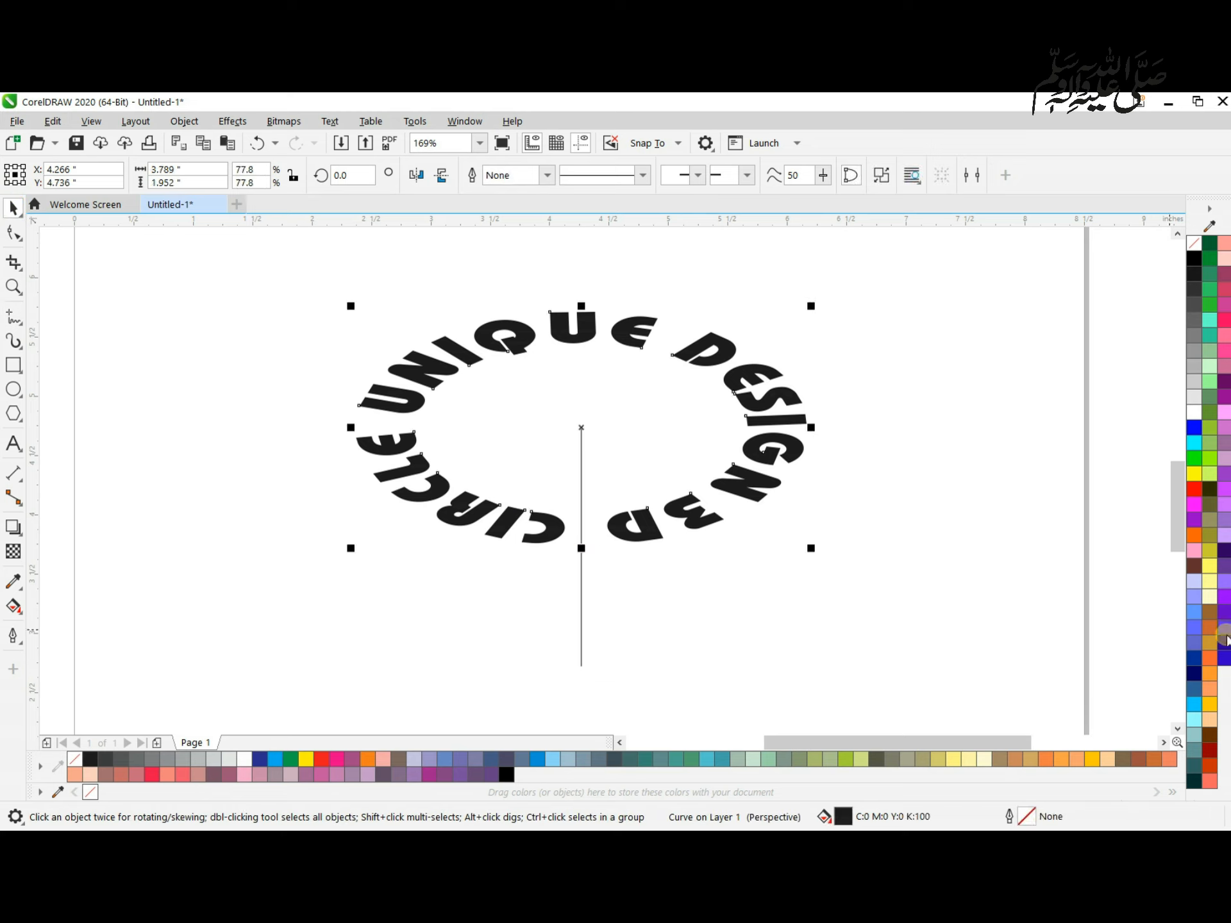
left_click(1213, 724)
left_click(869, 587)
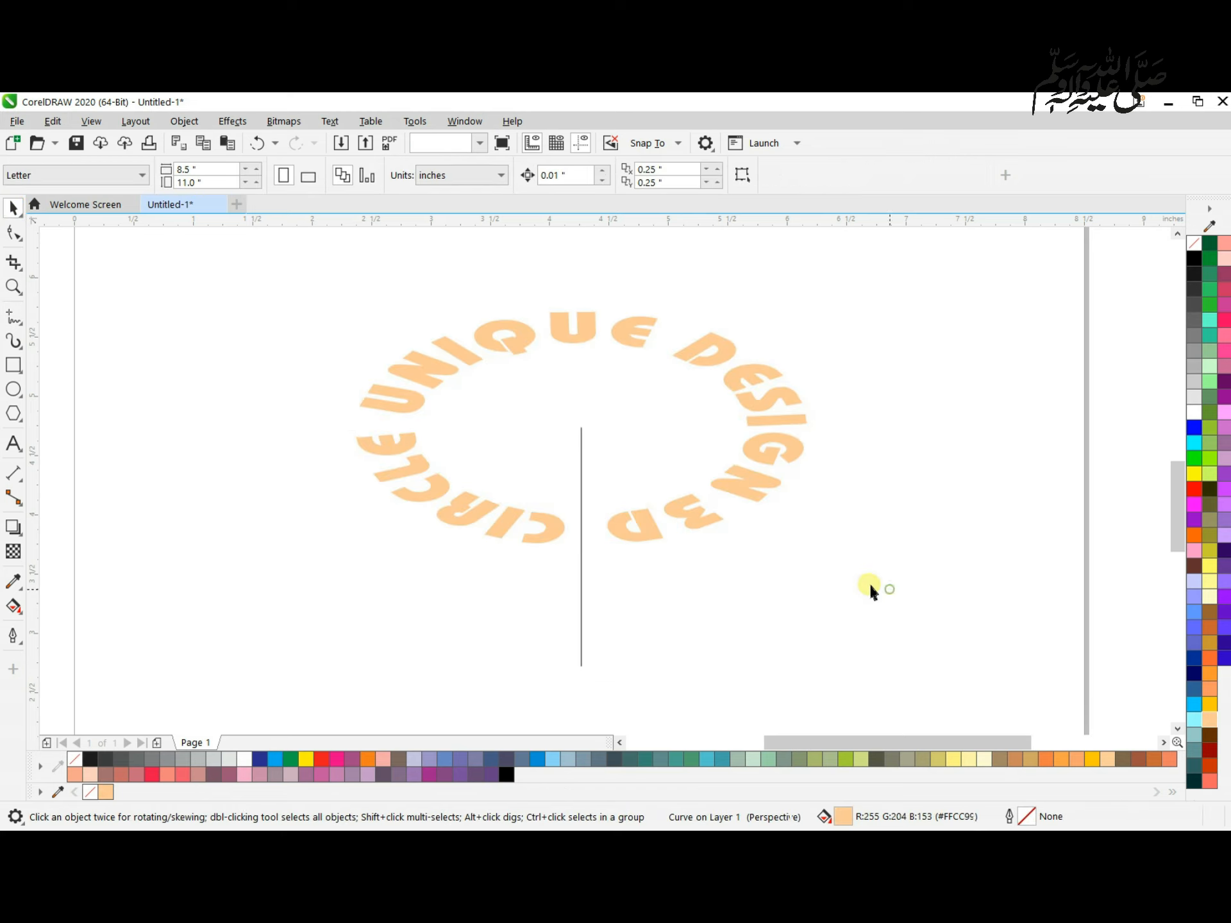
- Add a block shadow about 0.264 inches deep straight down from the centre of the perspective text ring
key("z")
left_click_drag(982, 730, 992, 738)
left_click(612, 473)
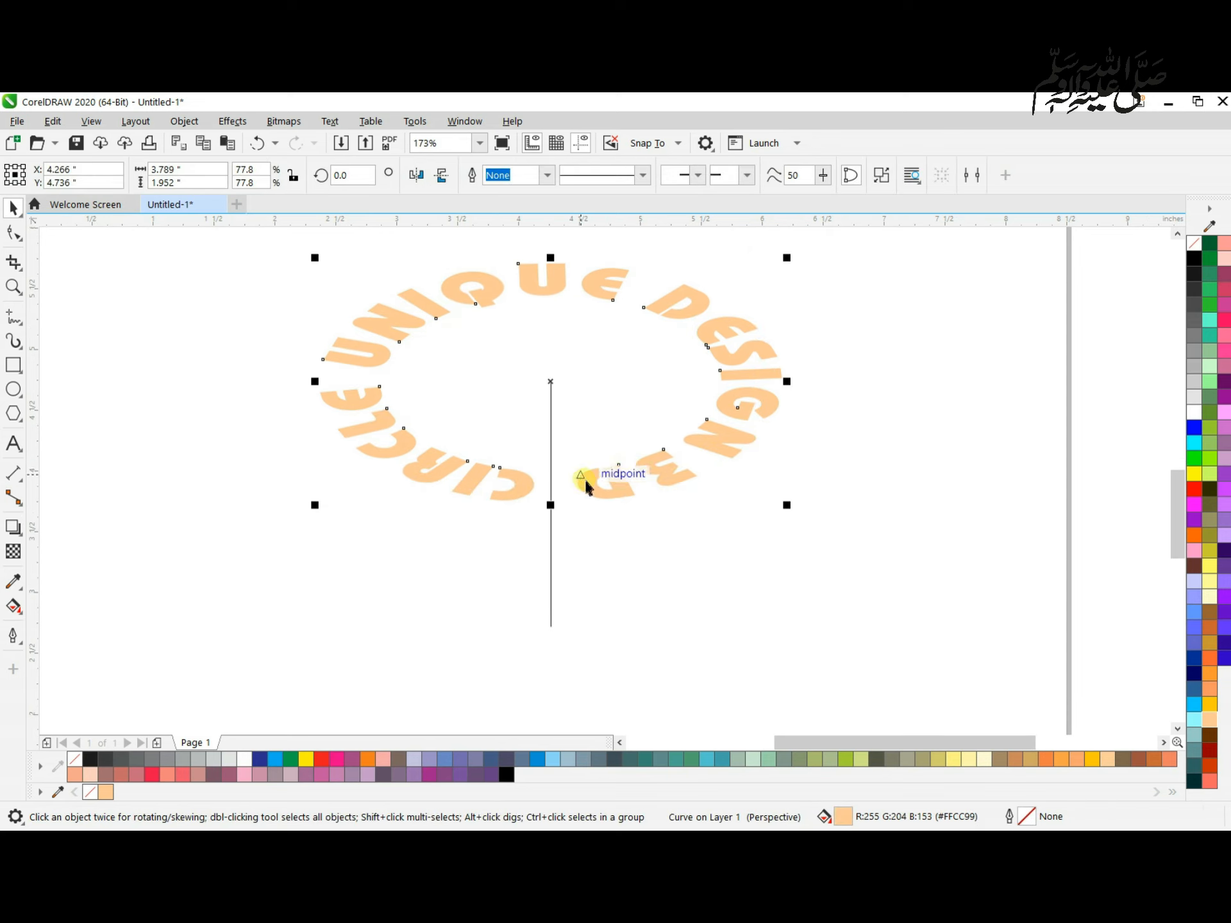
left_click(24, 542)
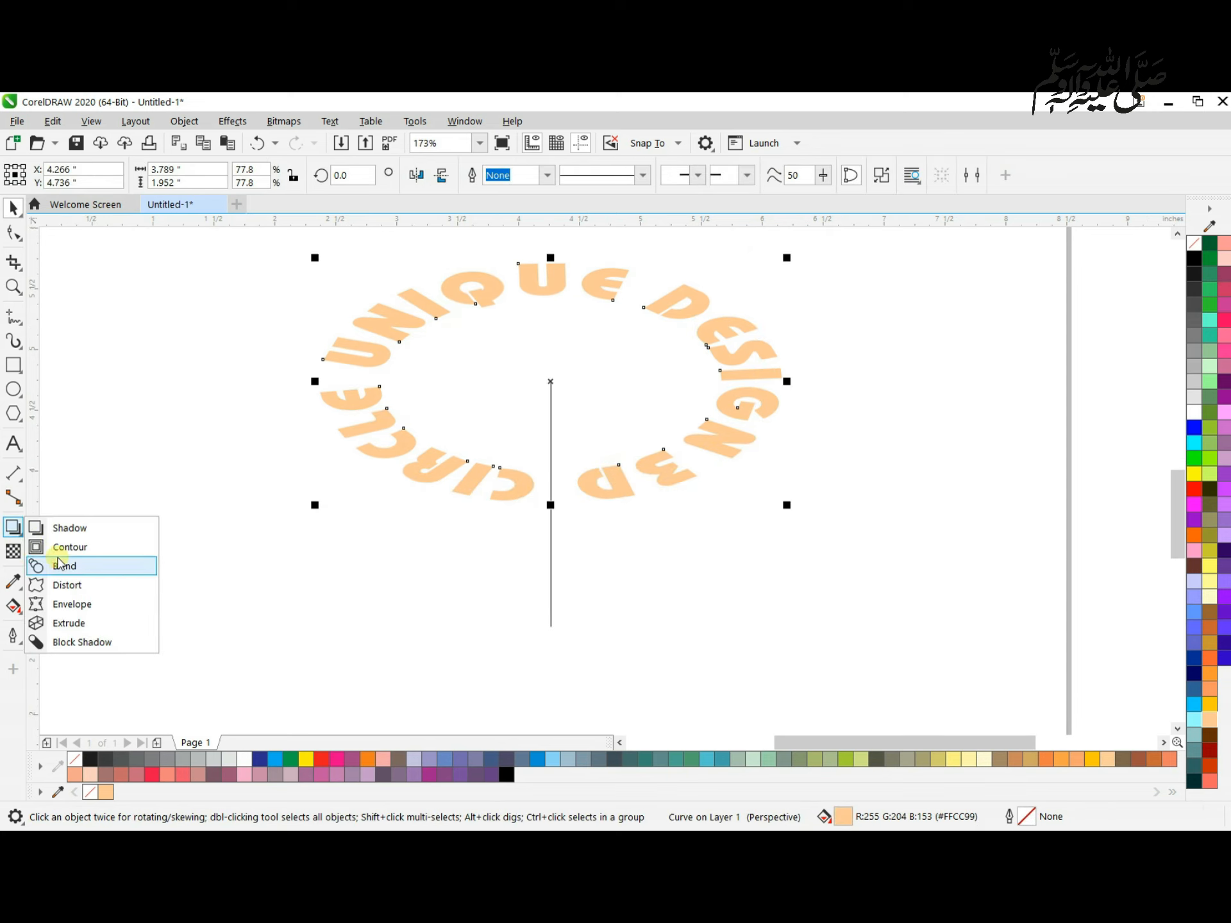
left_click(82, 640)
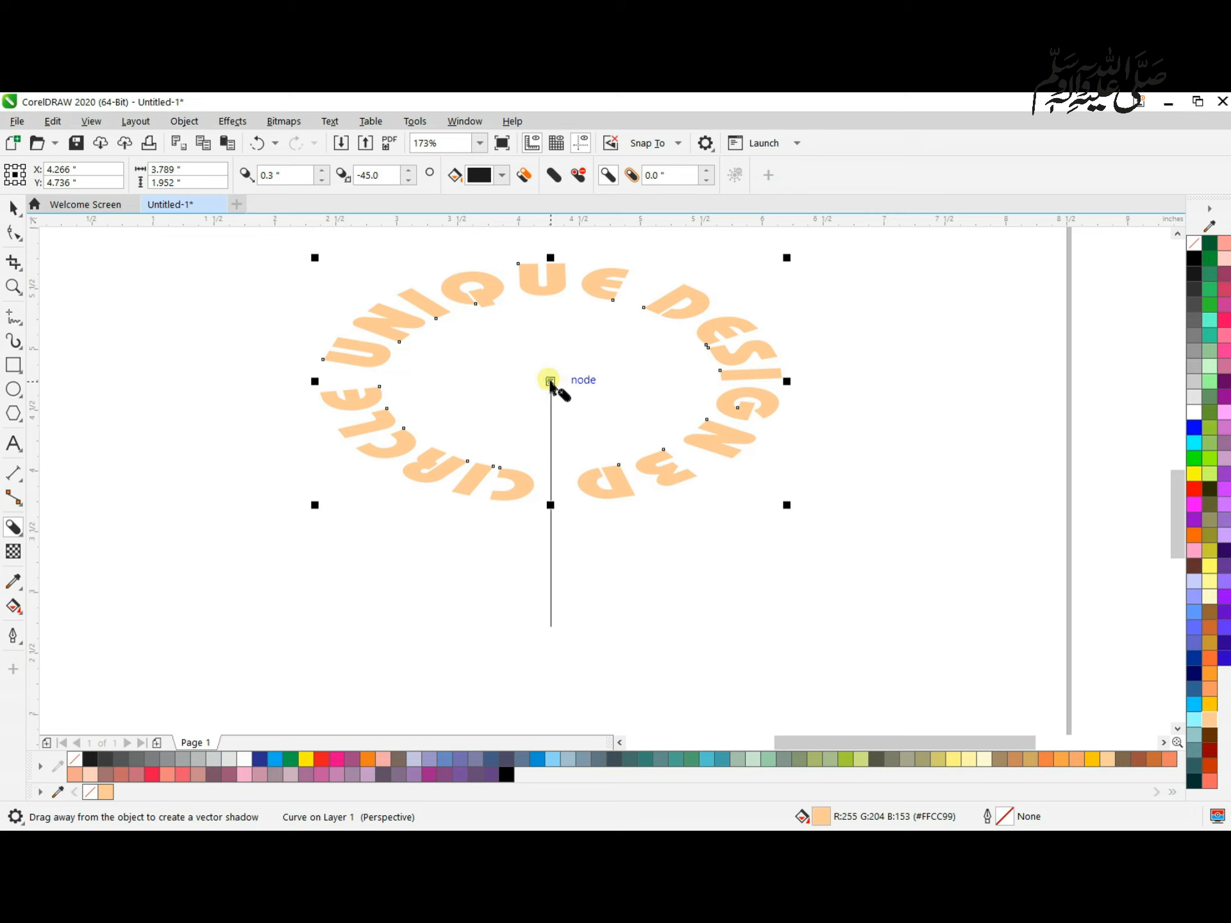
left_click_drag(550, 381, 550, 413)
scroll(550, 415, "up", 2)
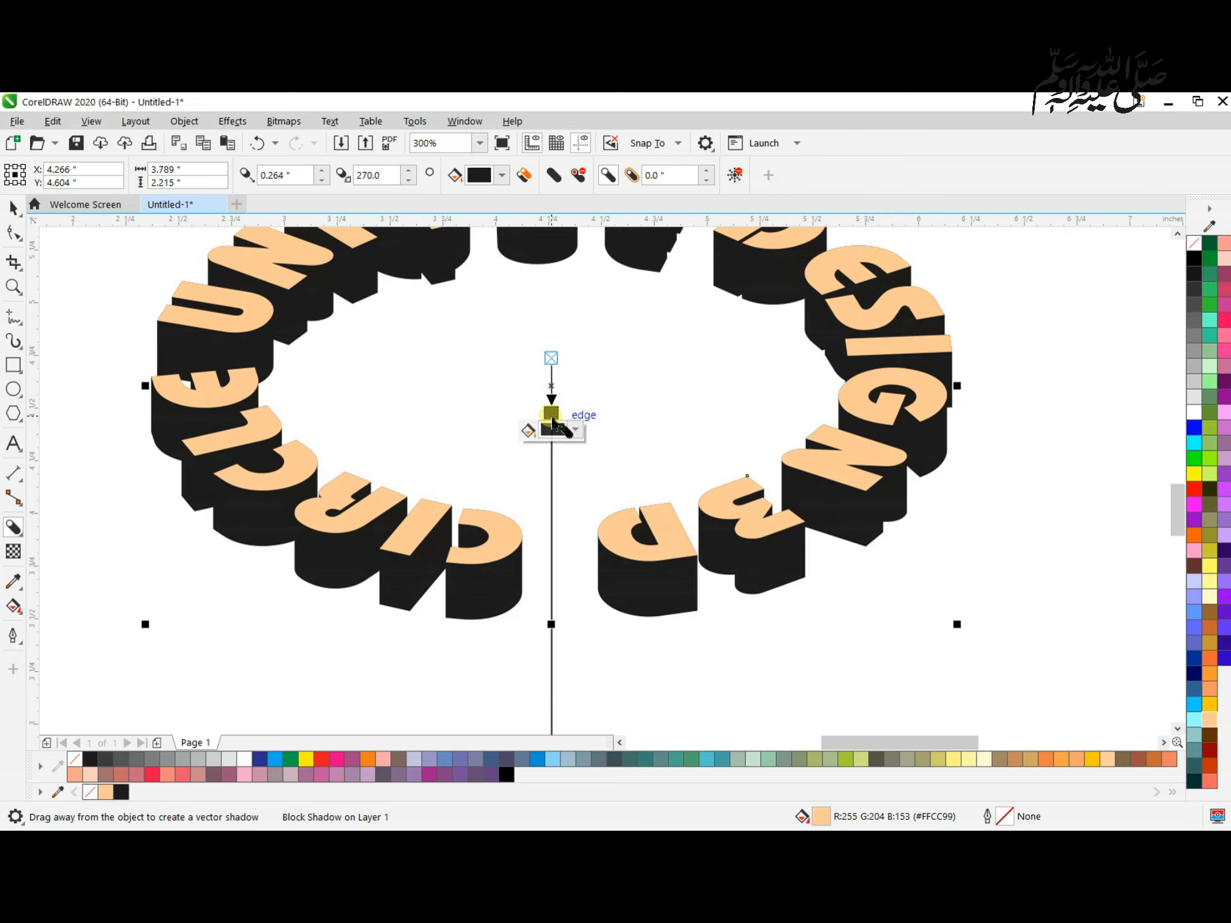
key("space")
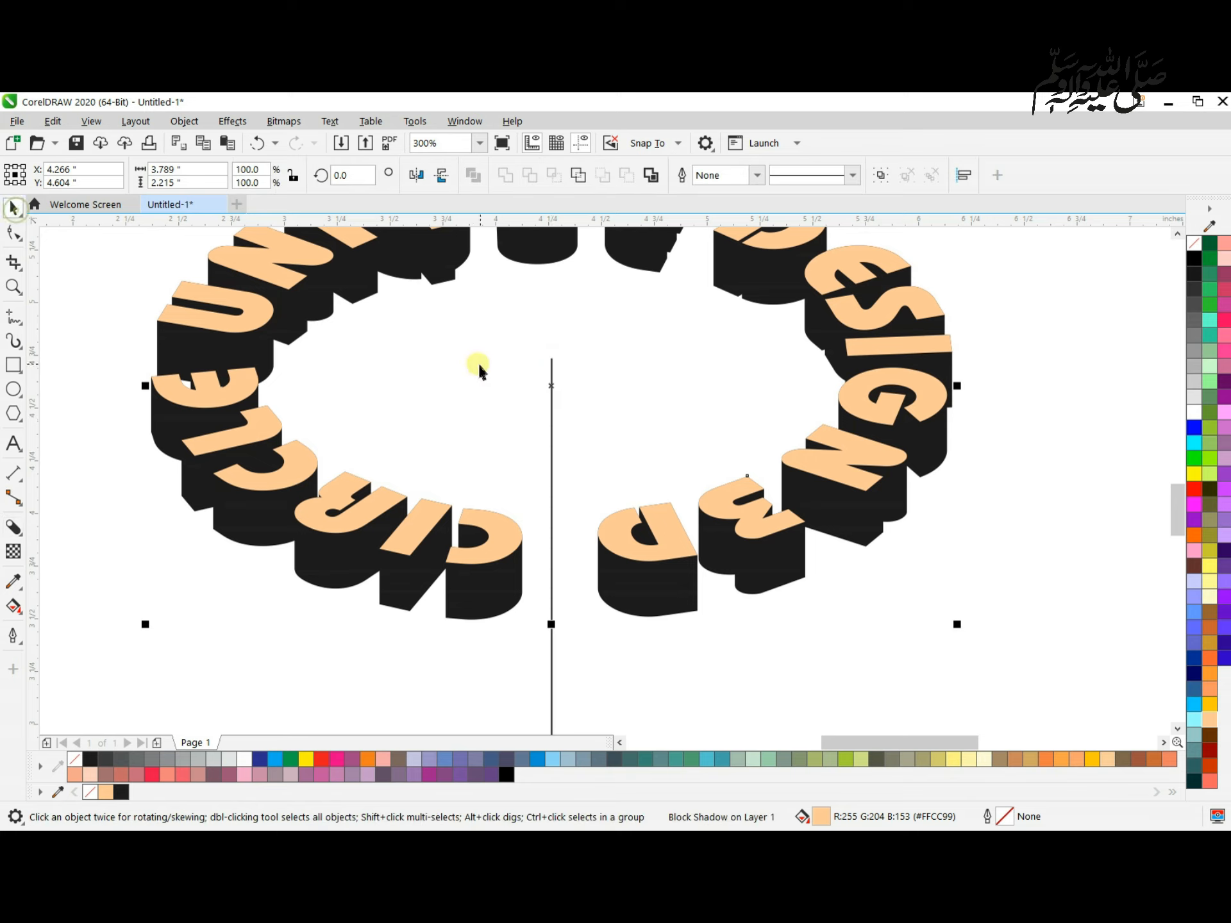
left_click(664, 661)
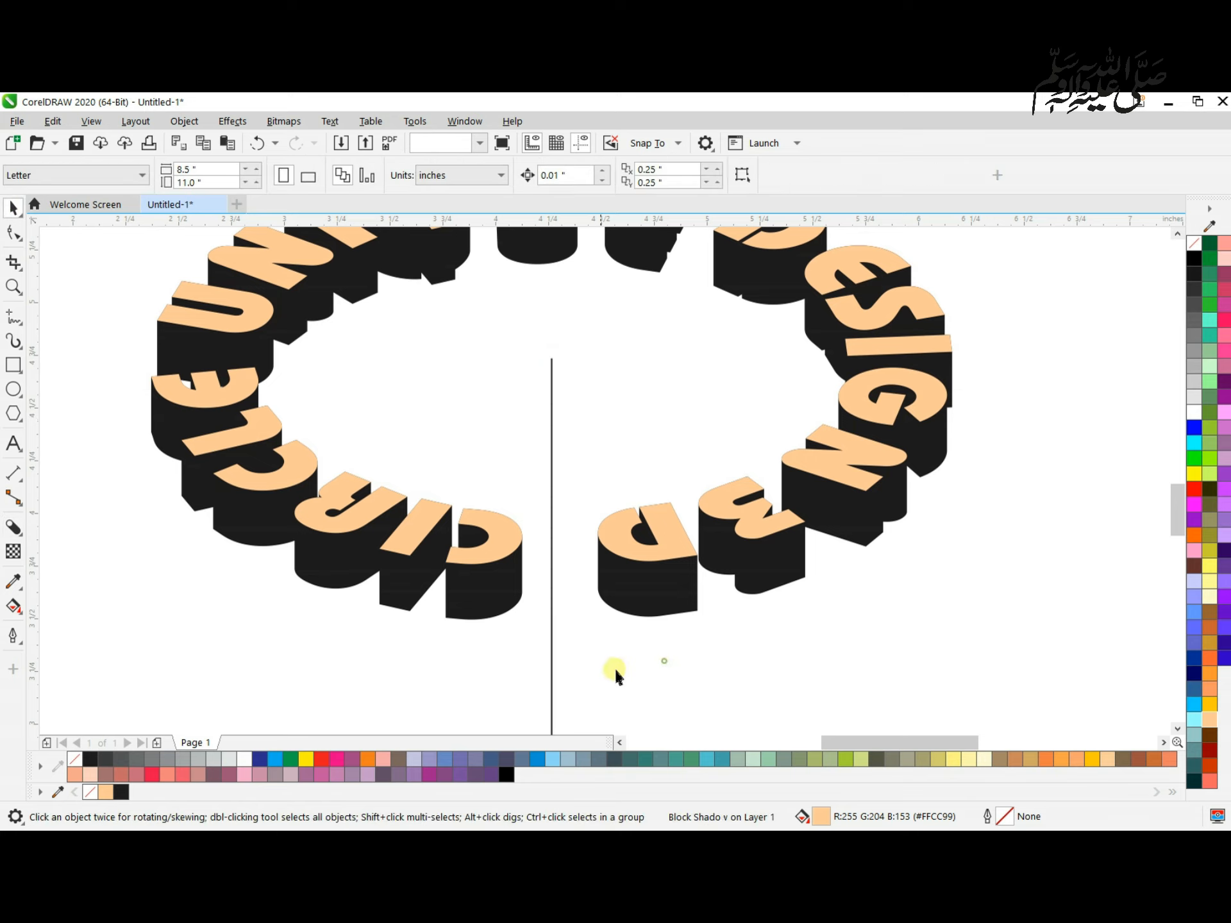
- Delete the vertical guide line and break the block shadow apart from the text ring
left_click(551, 702)
key("Delete")
left_click(676, 585)
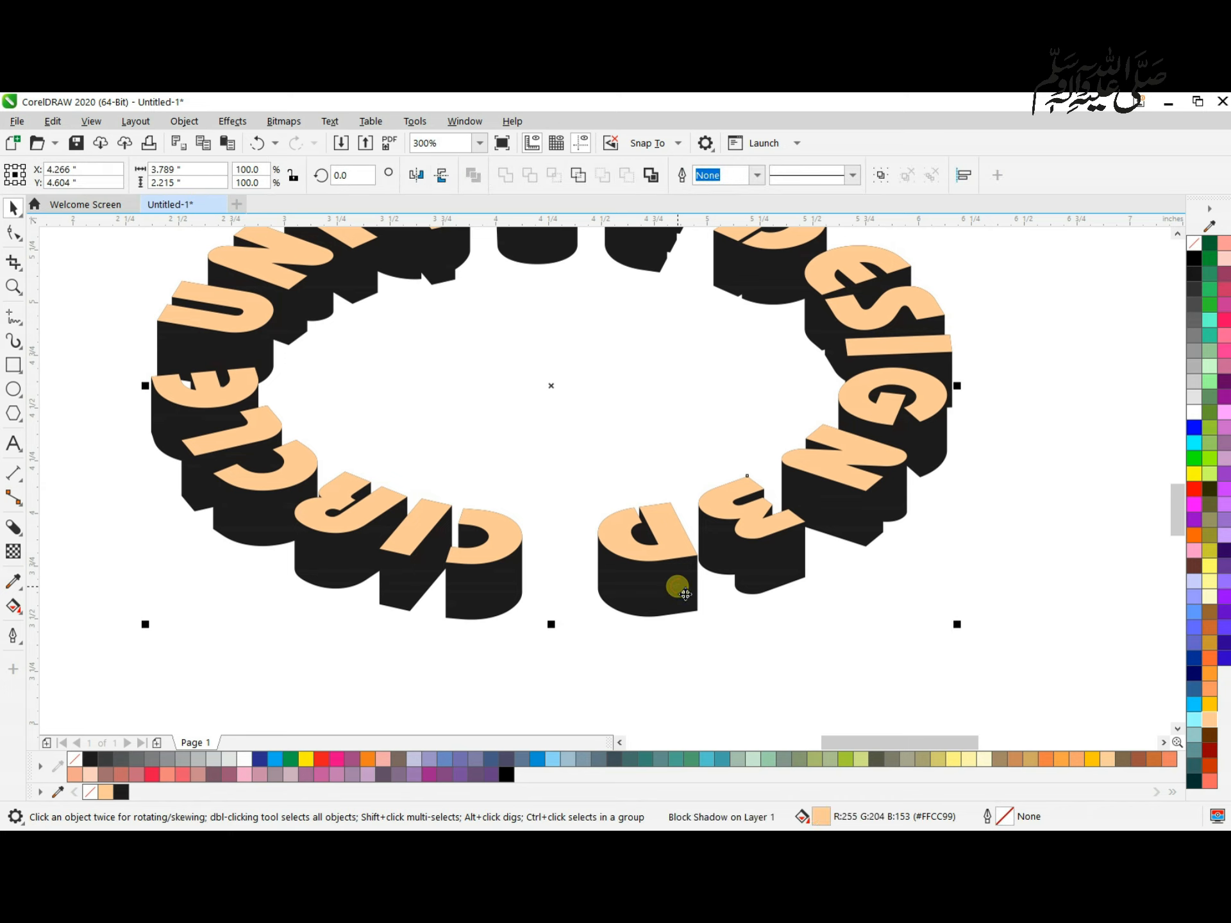
right_click(677, 587)
left_click(742, 597)
left_click(660, 626)
left_click_drag(659, 606, 682, 620)
key("ctrl+z")
- Place a copy of the orange text ring about 0.264 inches straight down, aligned with the black shadow's lower edge
key("z")
left_click_drag(247, 421, 840, 702)
key("space")
left_click(505, 415)
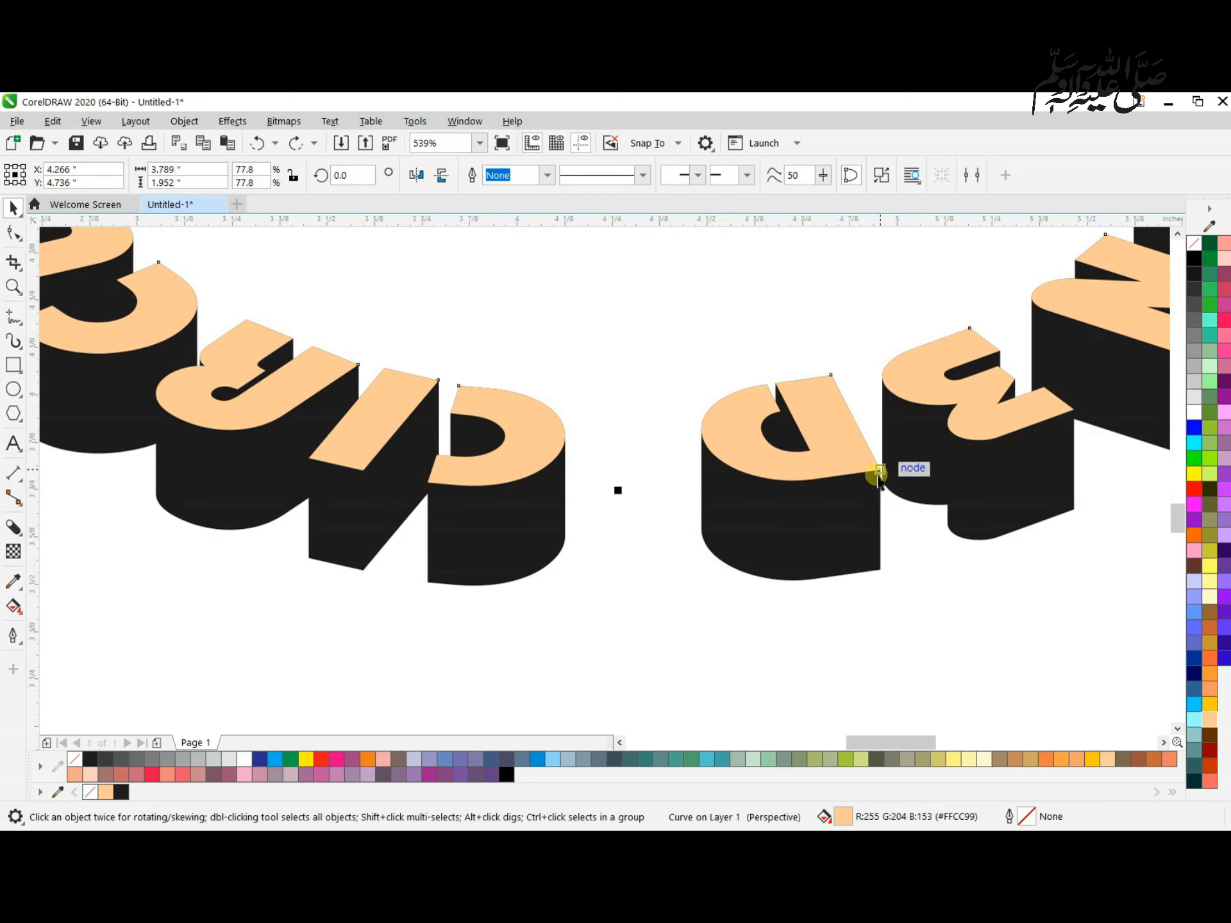
left_click_drag(878, 473, 880, 571)
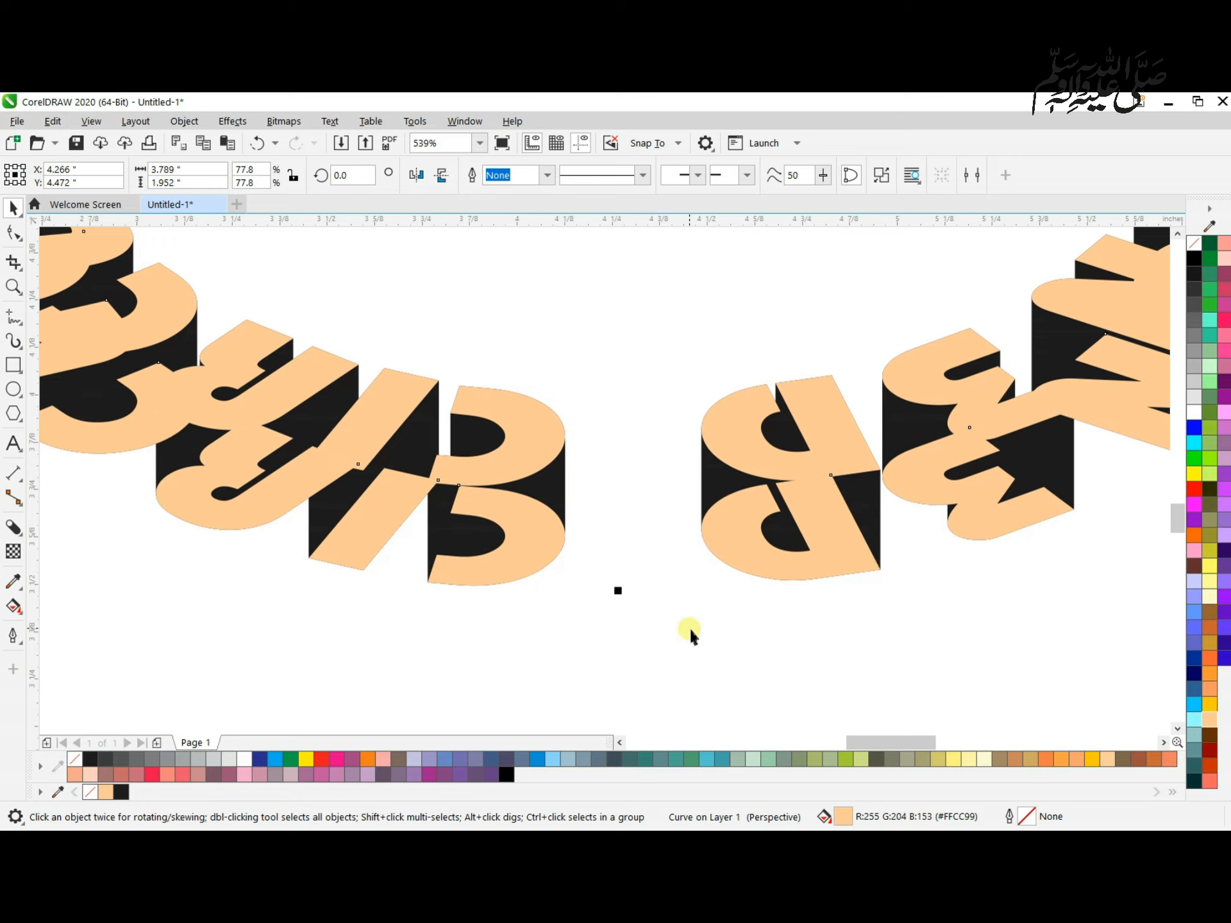
- Undo the ring copy, the shadow separation, the line deletion and the block shadow
key("ctrl+z")
key("ctrl+z")
key("ctrl+z")
key("ctrl+z")
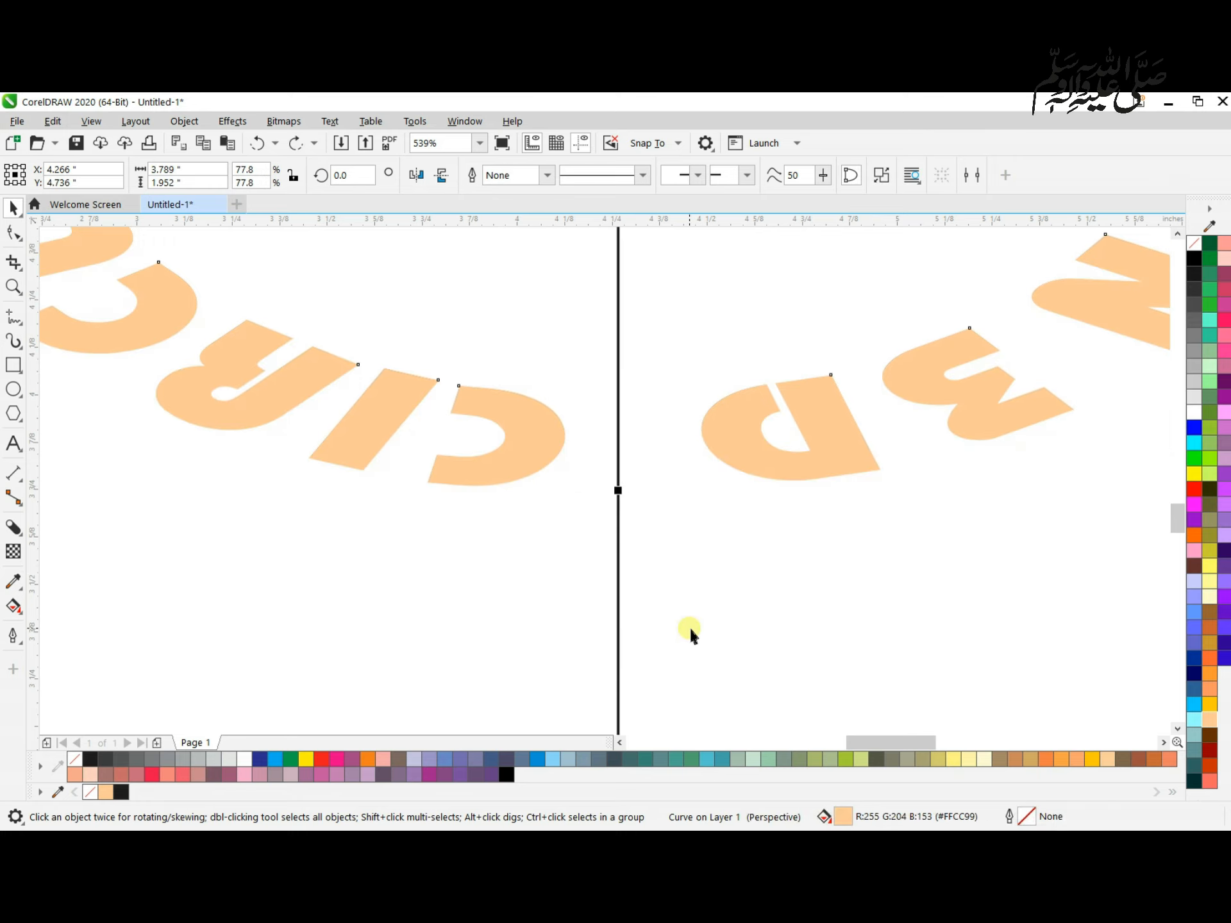
- Add a block shadow straight down along the guide line from the text ring's centre, about 0.323 inches deep
scroll(571, 415, "down", 3)
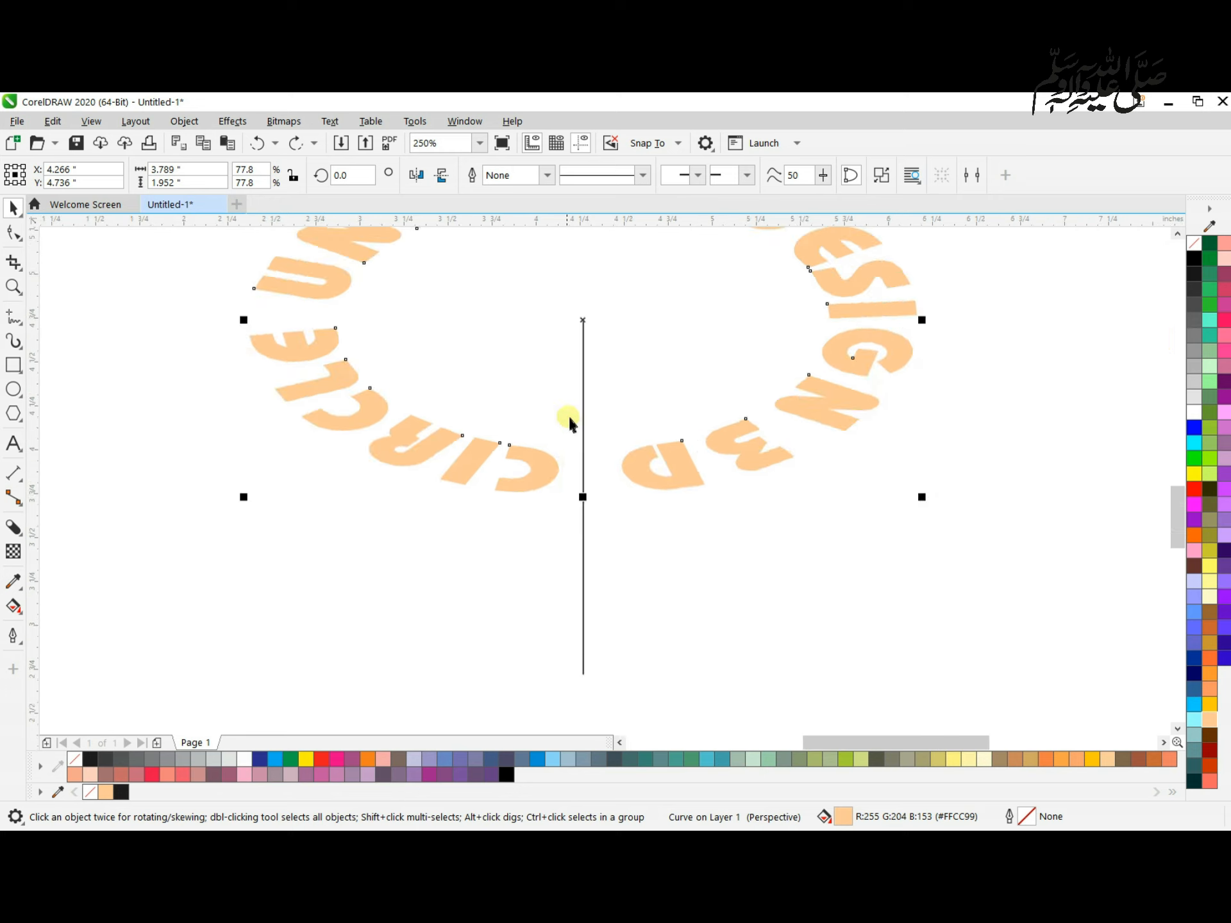
left_click(13, 527)
left_click_drag(584, 321, 587, 382)
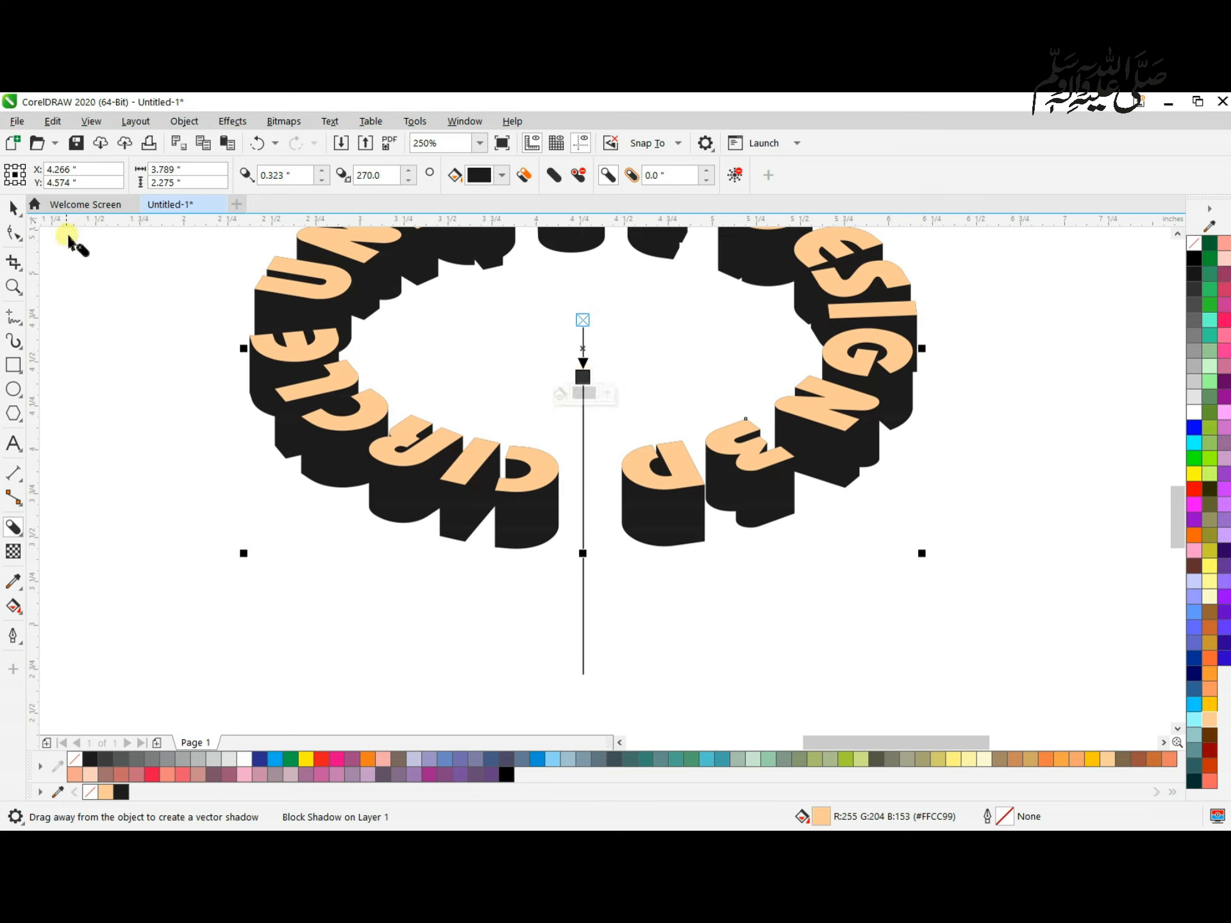
left_click(13, 207)
left_click(450, 610)
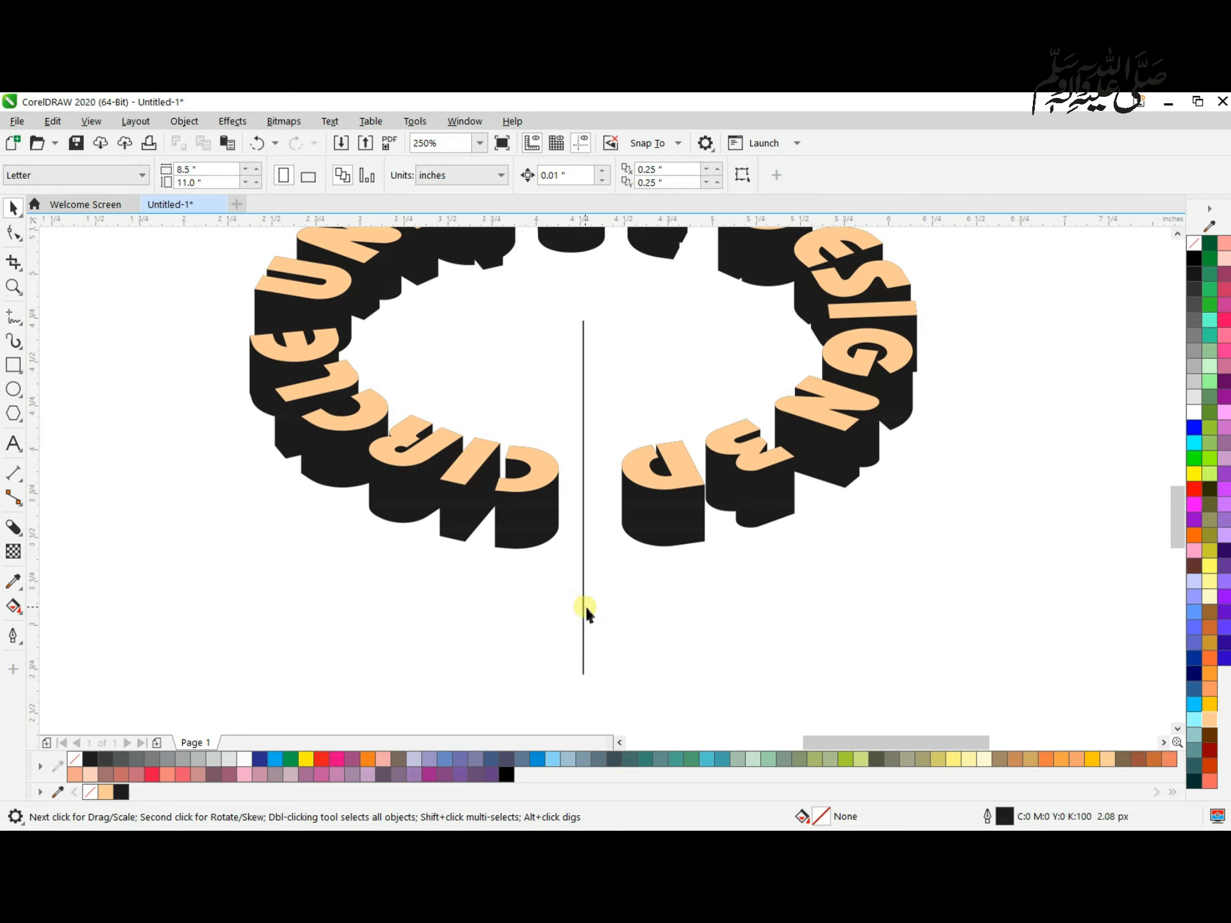
- Separate the deeper block shadow from the text ring and remove the vertical guide line
left_click(659, 523)
right_click(662, 521)
left_click(658, 599)
left_click(658, 599)
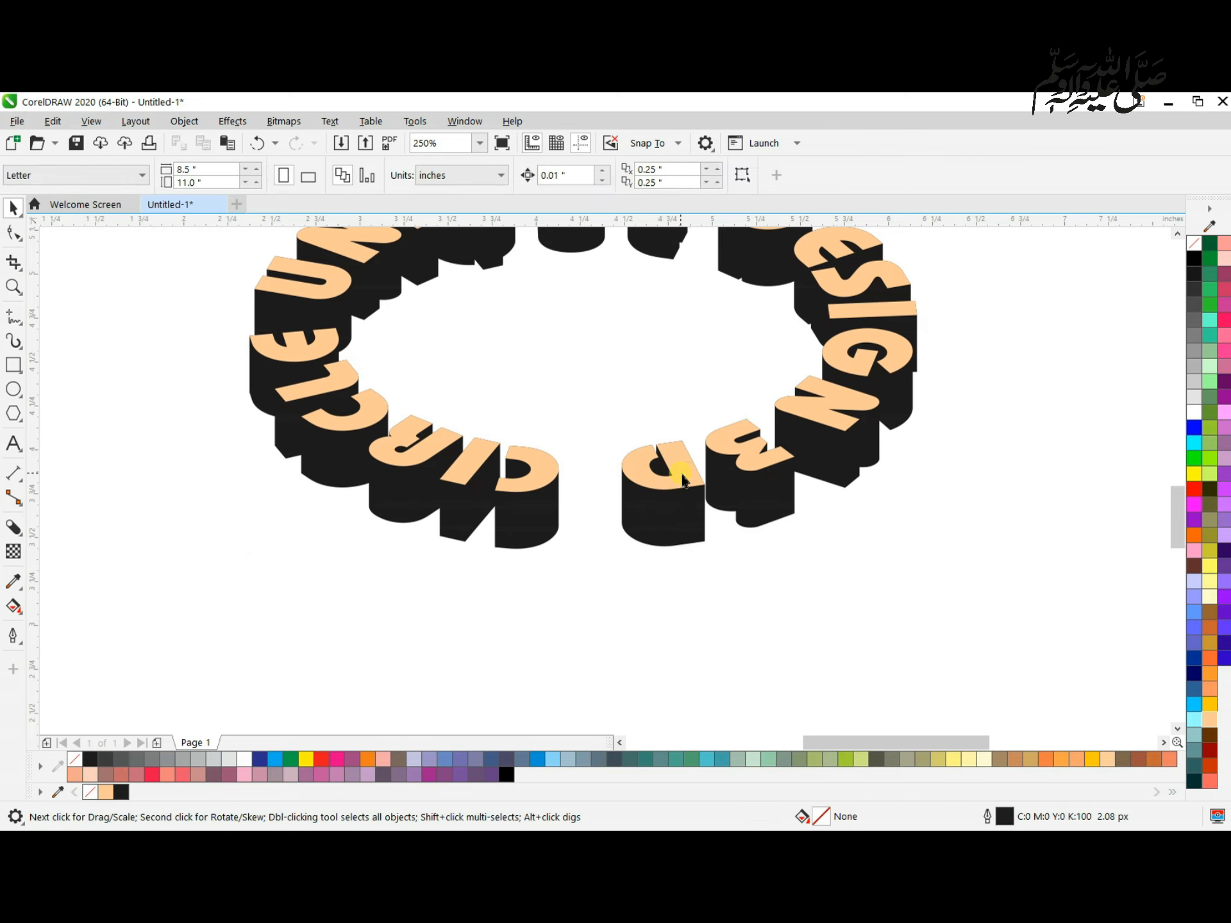
- Copy the orange text ring about 0.323 inches straight down, matching the letter corners to the black shadow's bottom corners
left_click(683, 481)
scroll(683, 481, "up", 3)
left_click_drag(727, 335, 728, 581)
scroll(729, 581, "up", 5)
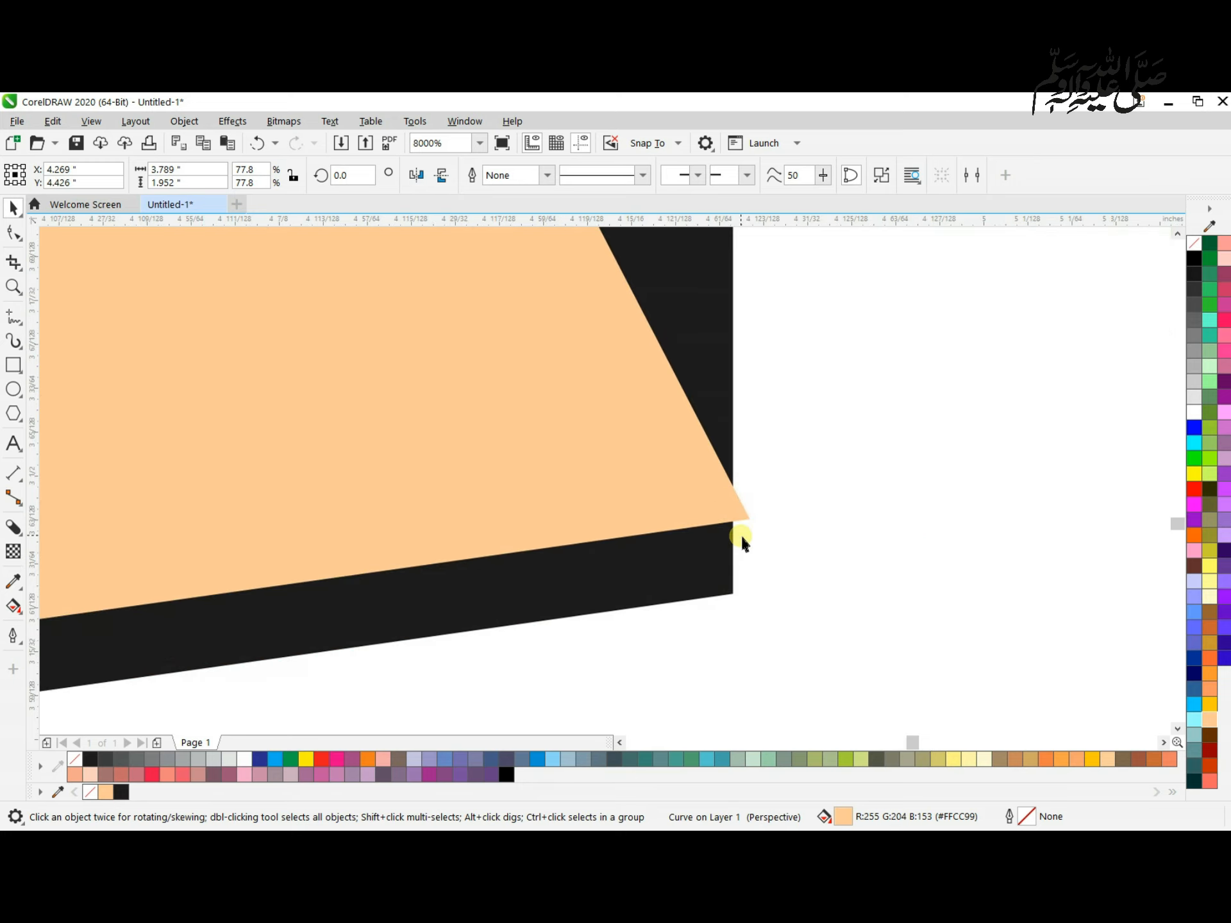
left_click_drag(756, 522, 737, 590)
scroll(737, 590, "down", 3)
scroll(763, 595, "down", 6)
scroll(638, 616, "down", 4)
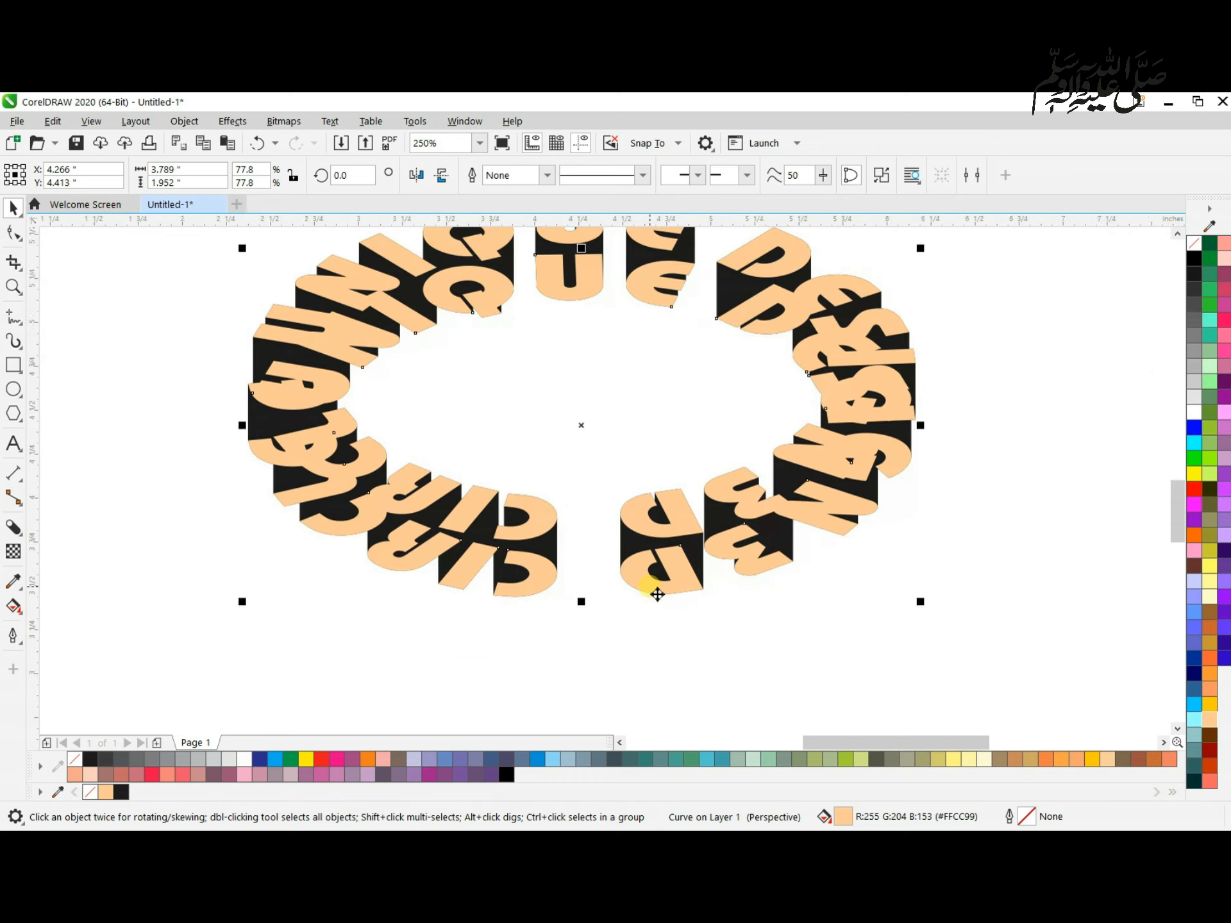
left_click(641, 620)
scroll(660, 572, "up", 3)
left_click(664, 529)
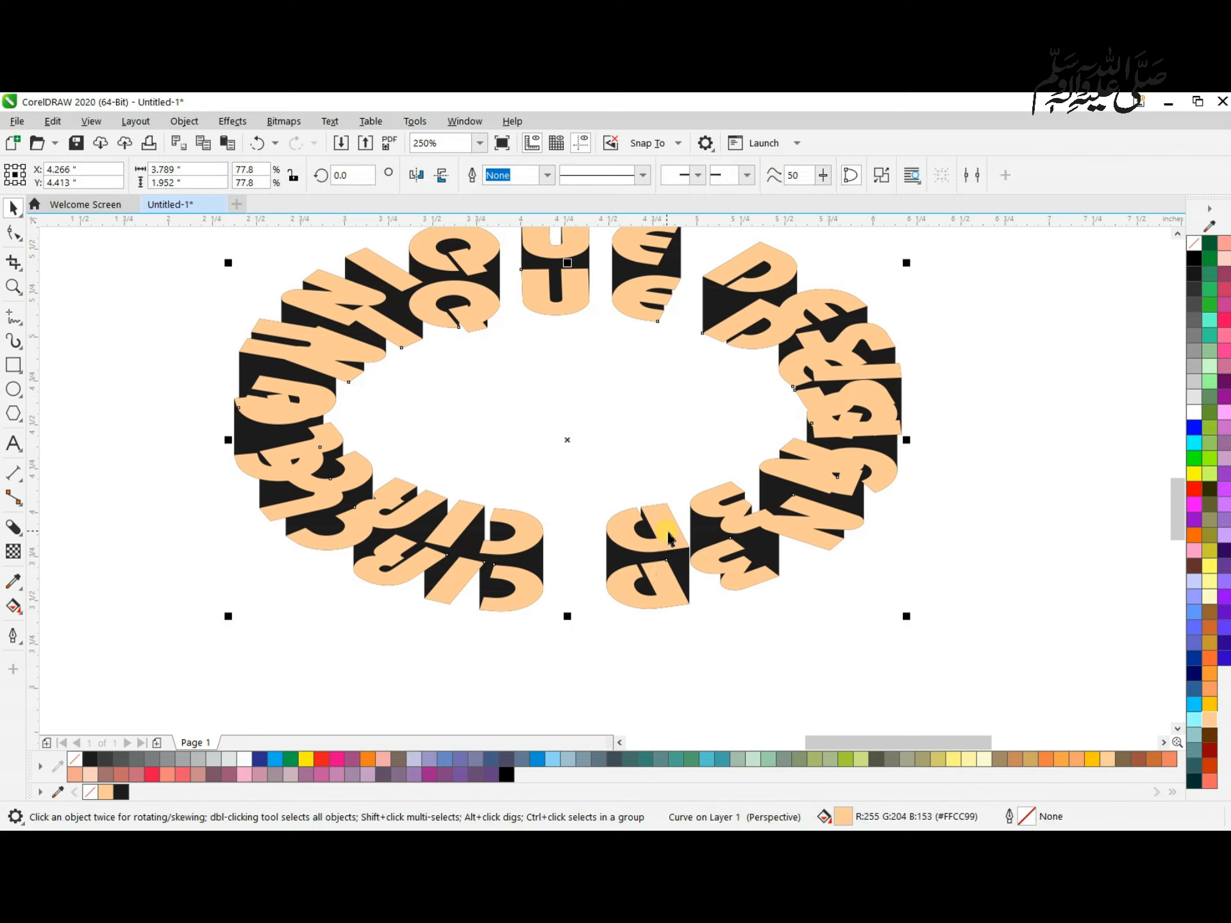
left_click_drag(666, 526, 662, 459)
key("ctrl+z")
- Copy both orange text rings, add a second page and paste the rings onto it
right_click(660, 523)
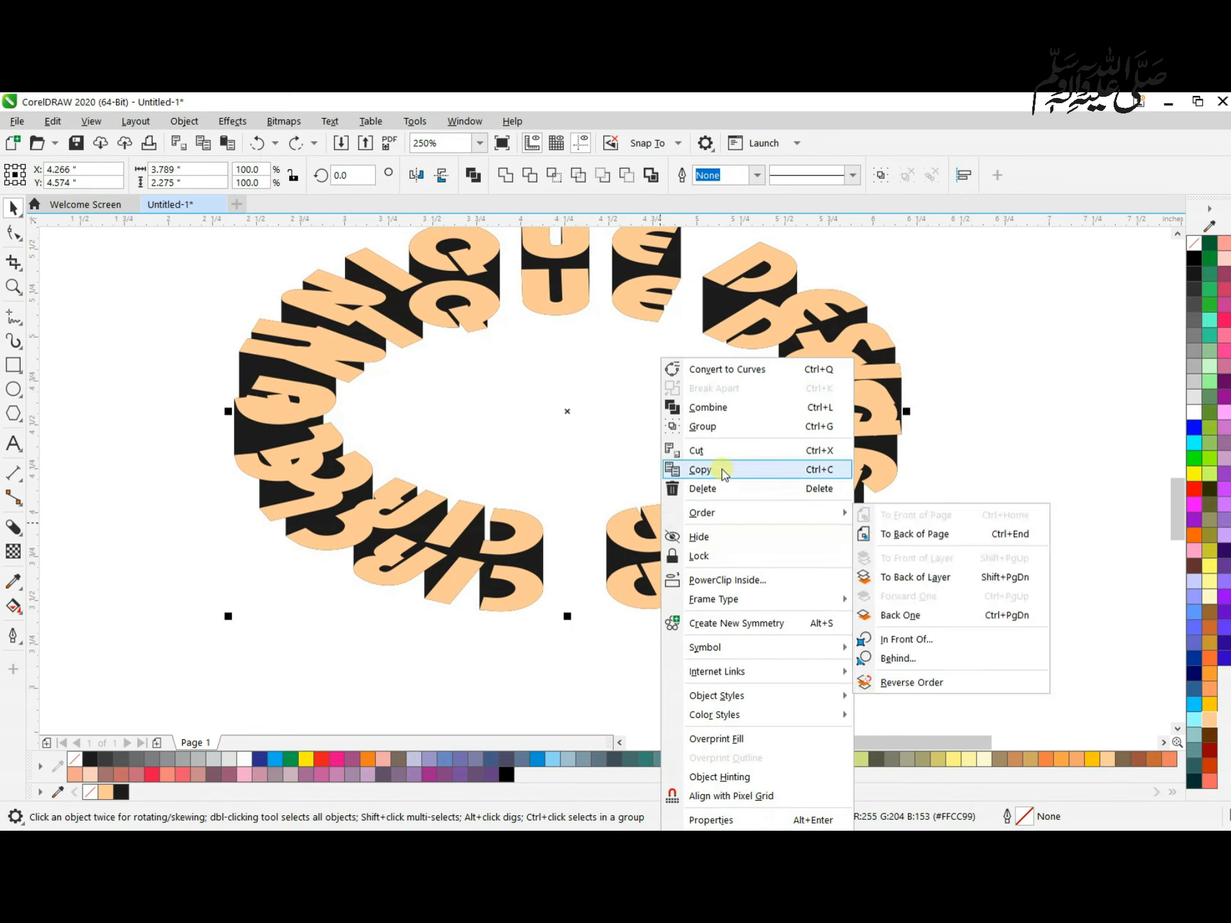
left_click(716, 473)
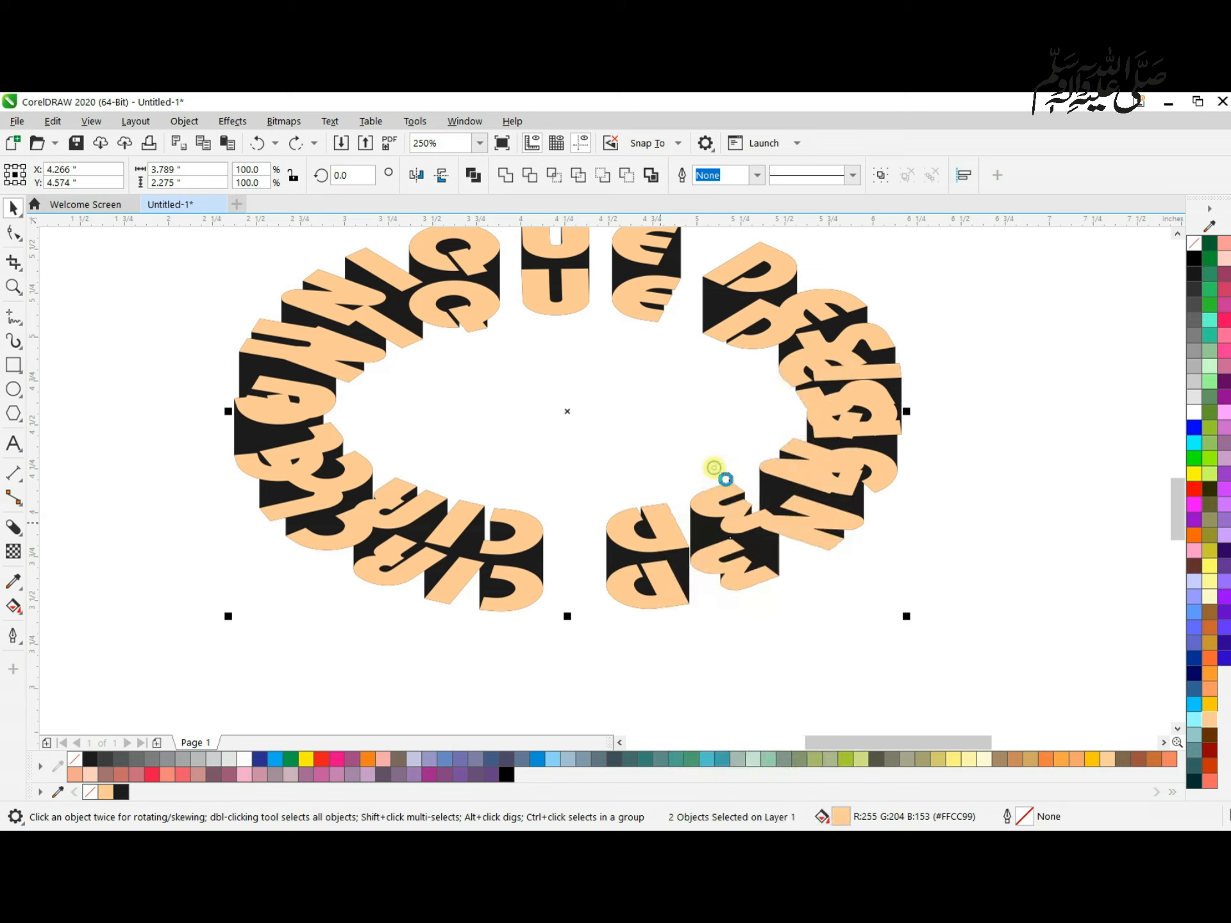
left_click(227, 713)
left_click(157, 742)
scroll(551, 488, "down", 2)
right_click(533, 485)
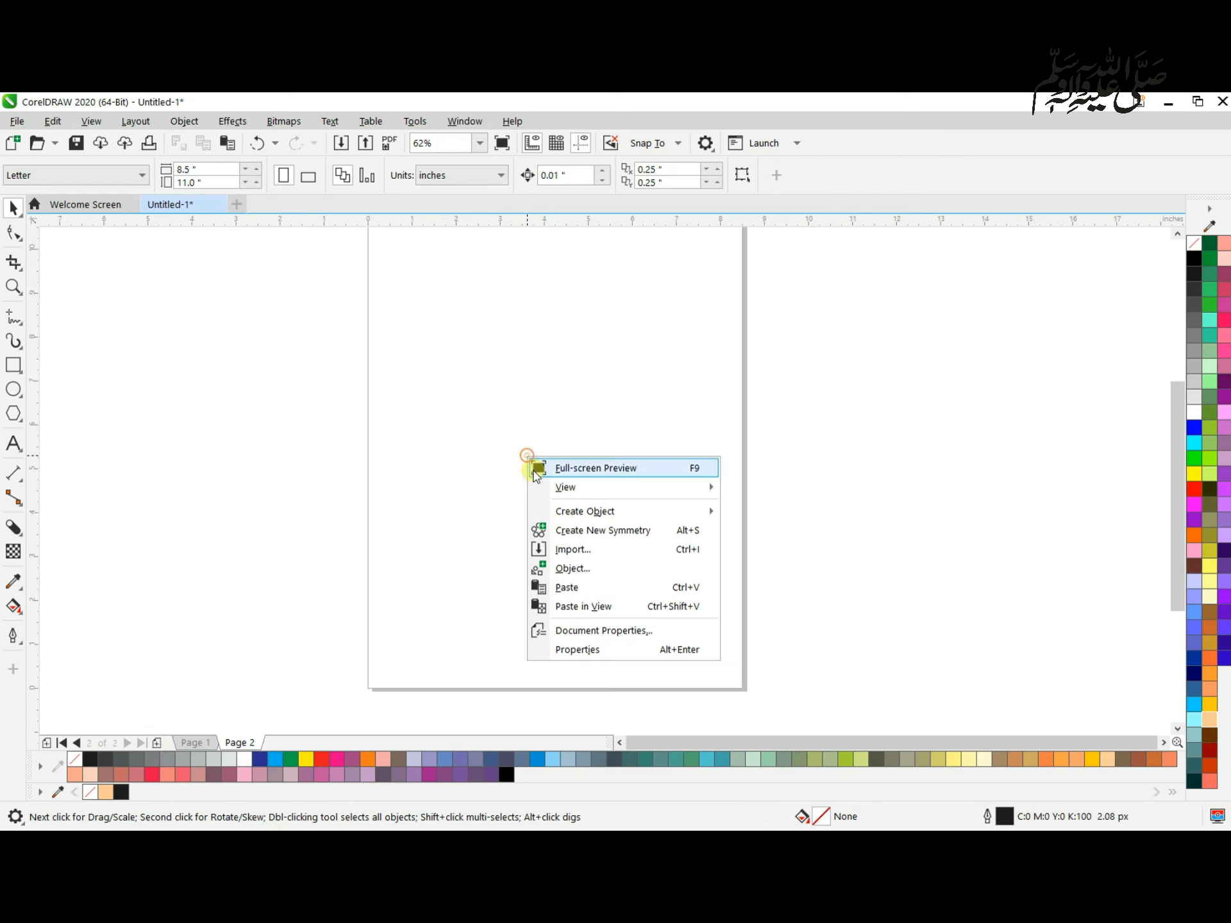
left_click(571, 586)
left_click(436, 427)
- Fill the upper text ring on page 2 with dark red
key("z")
left_click_drag(438, 418, 667, 560)
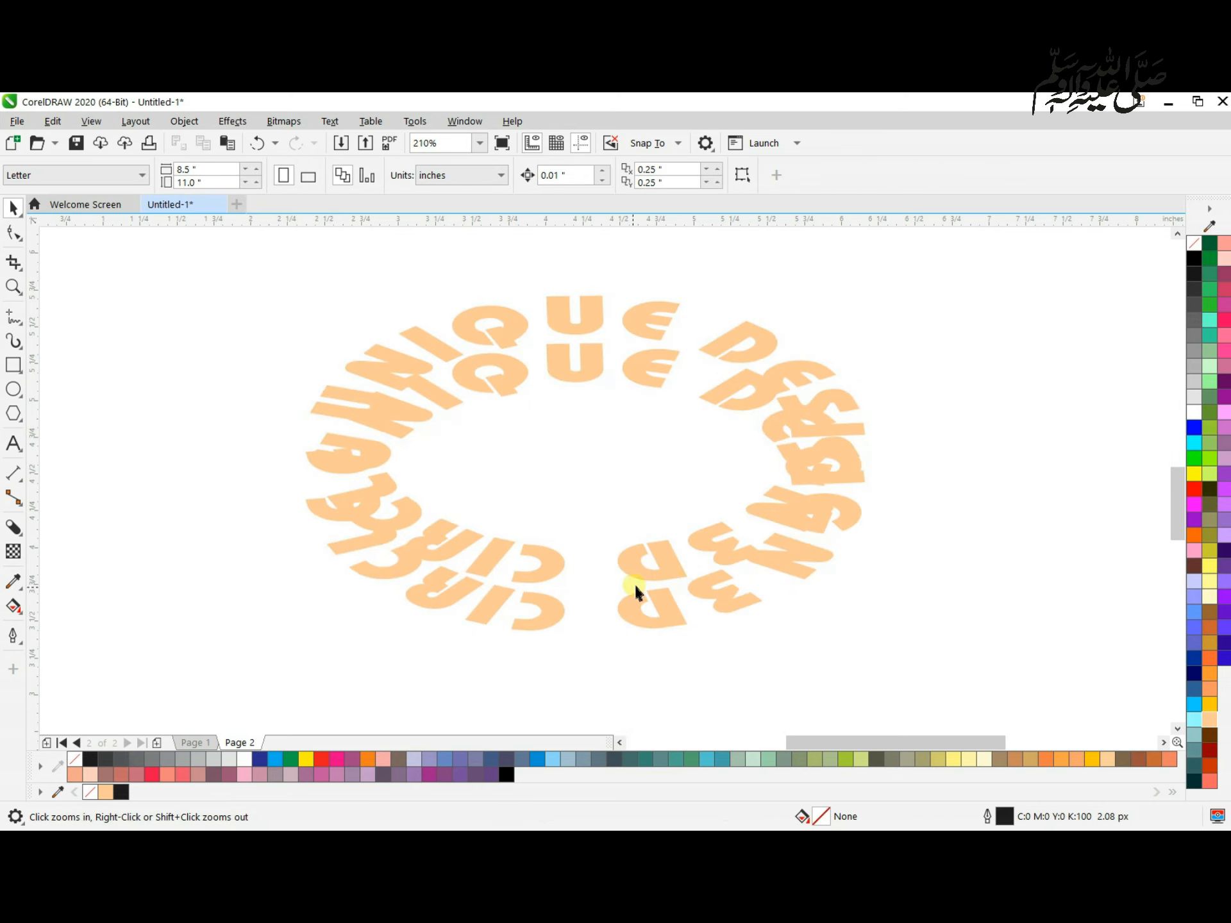
key("space")
left_click(551, 569)
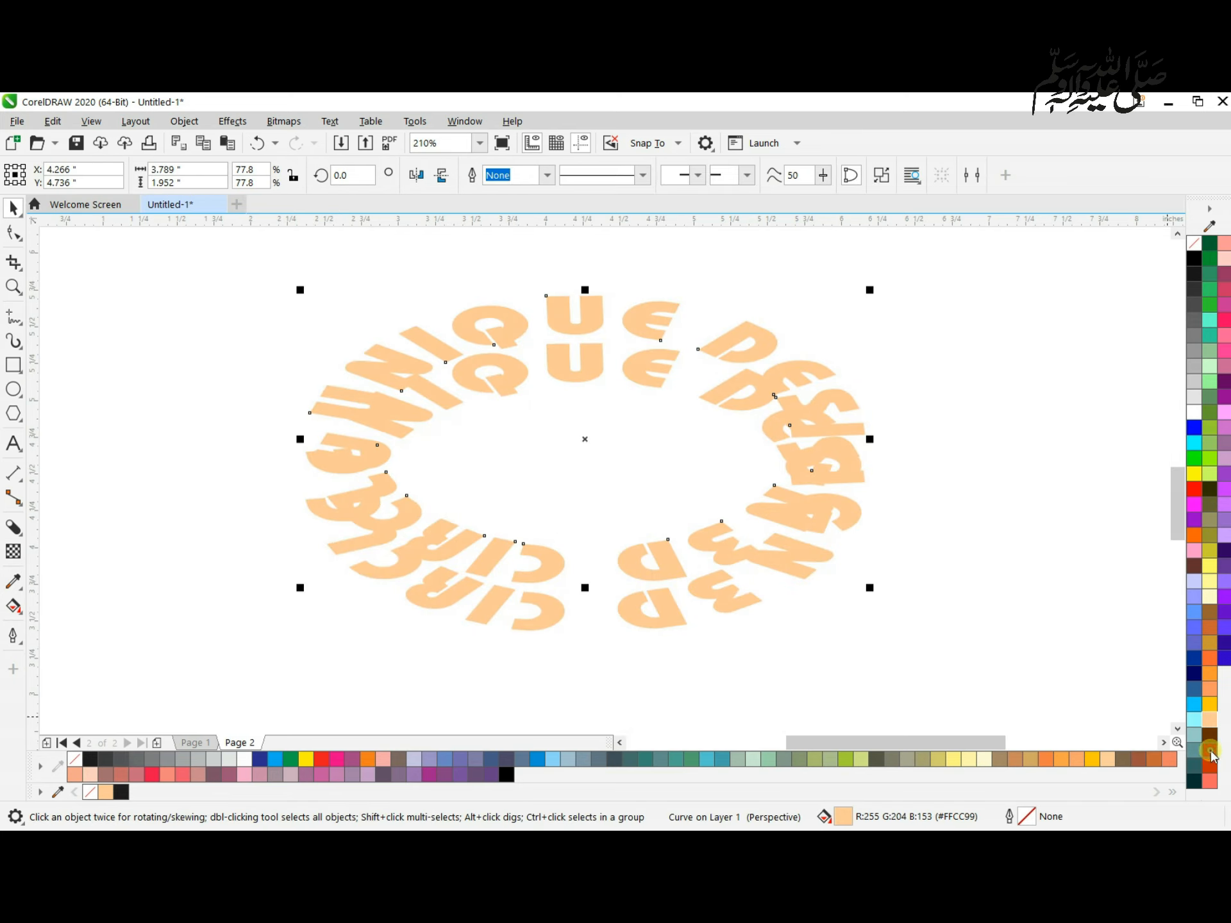
left_click(1210, 753)
- Send the lower orange text ring to the back of the layer, behind the dark red ring
key("z")
left_click_drag(357, 545, 852, 665)
key("space")
left_click(724, 542)
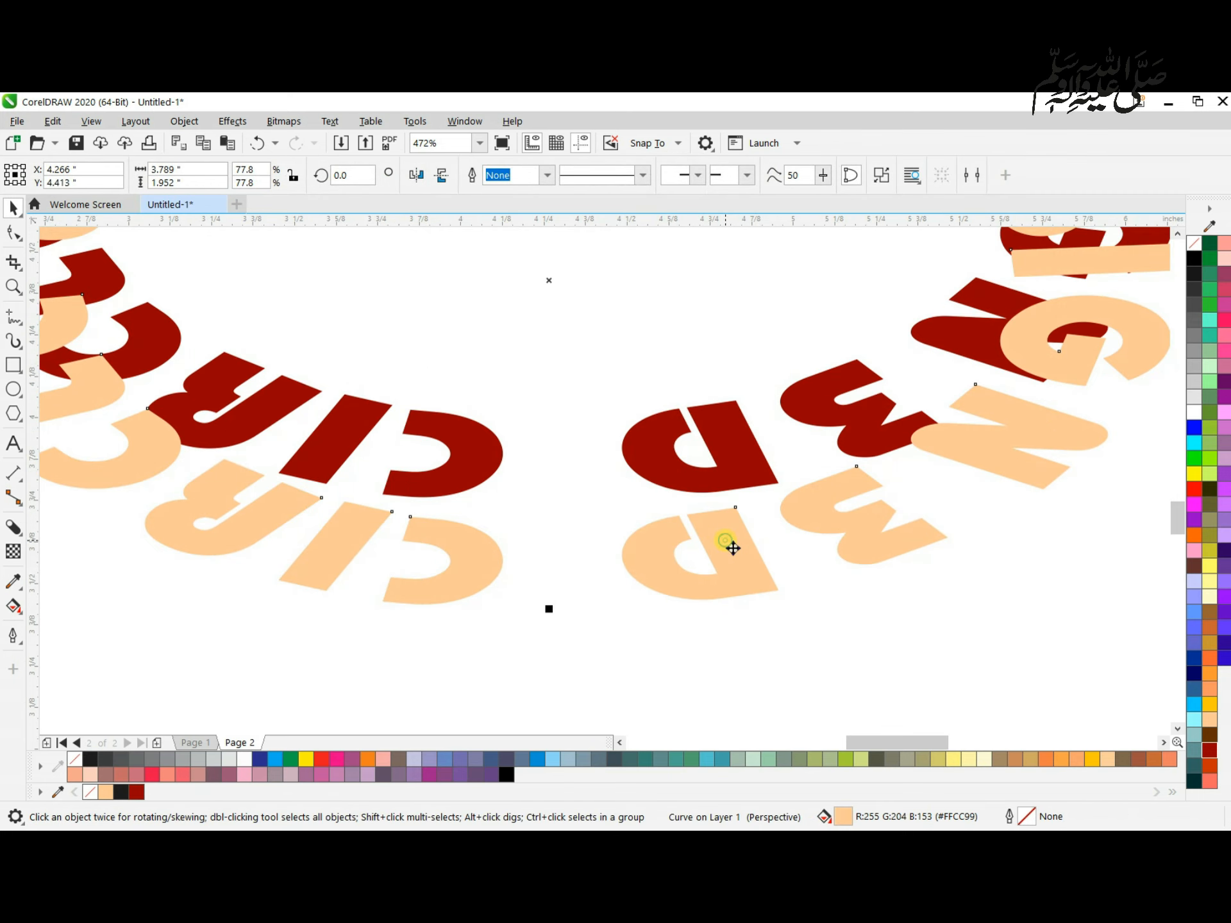
right_click(733, 548)
mouse_move(766, 469)
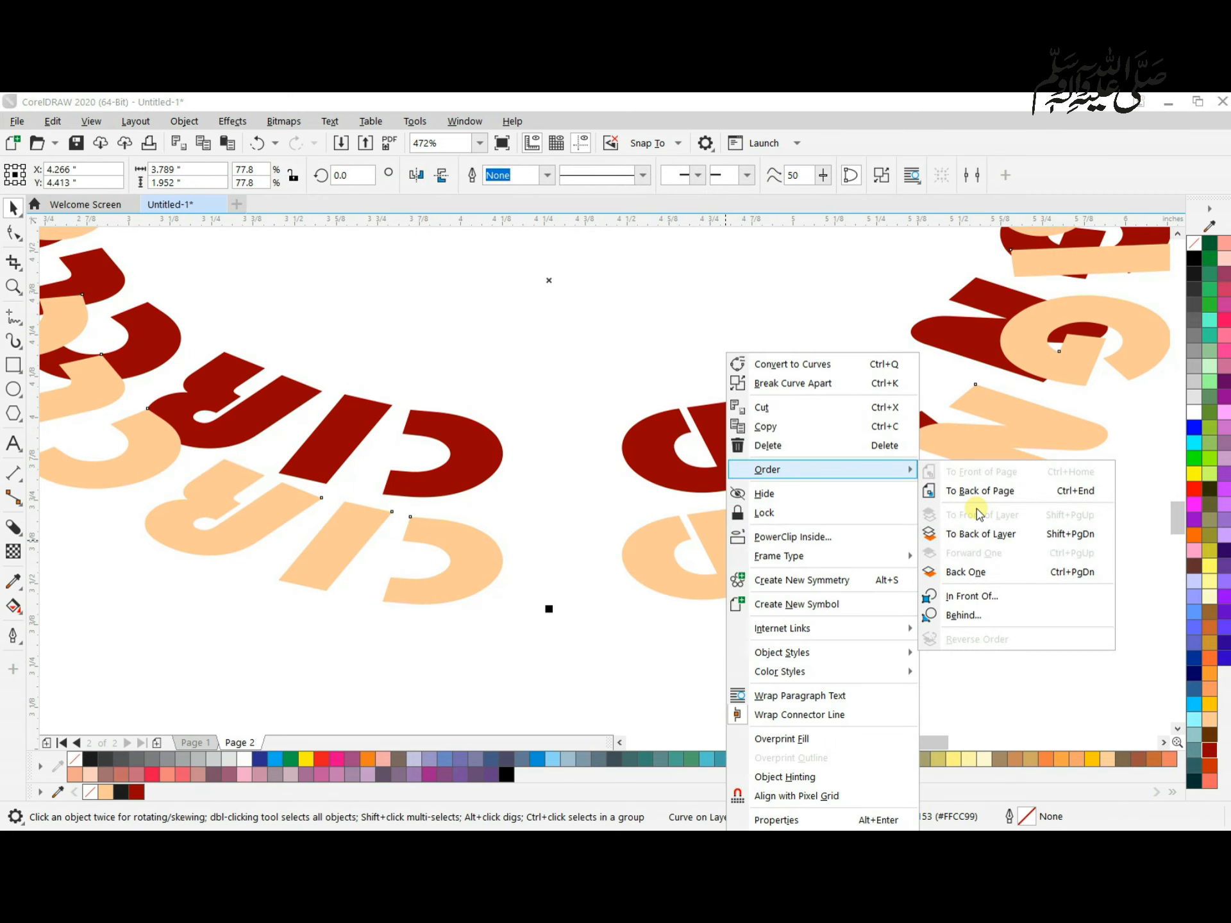
left_click(978, 534)
scroll(583, 619, "down", 2)
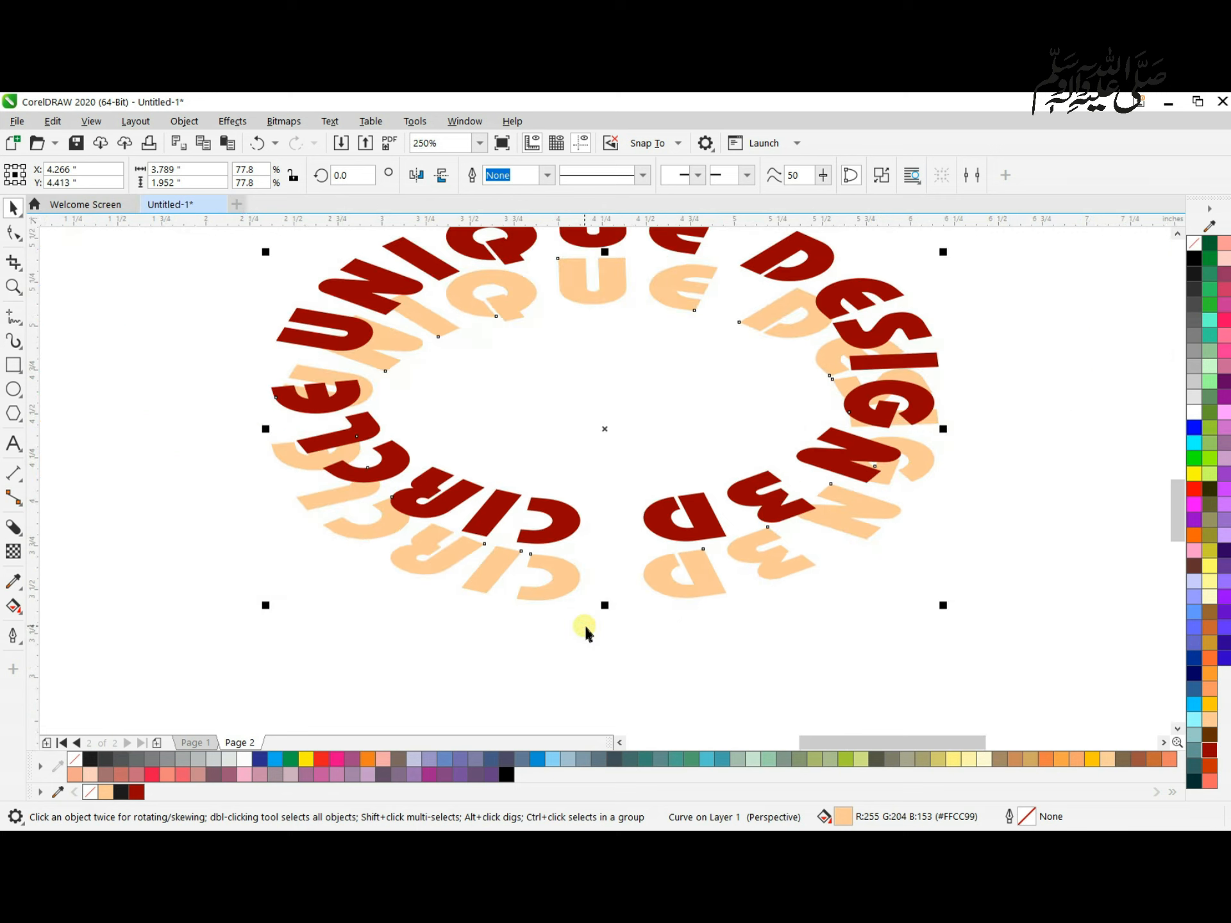
left_click(26, 542)
left_click(70, 547)
left_click_drag(662, 572, 661, 513)
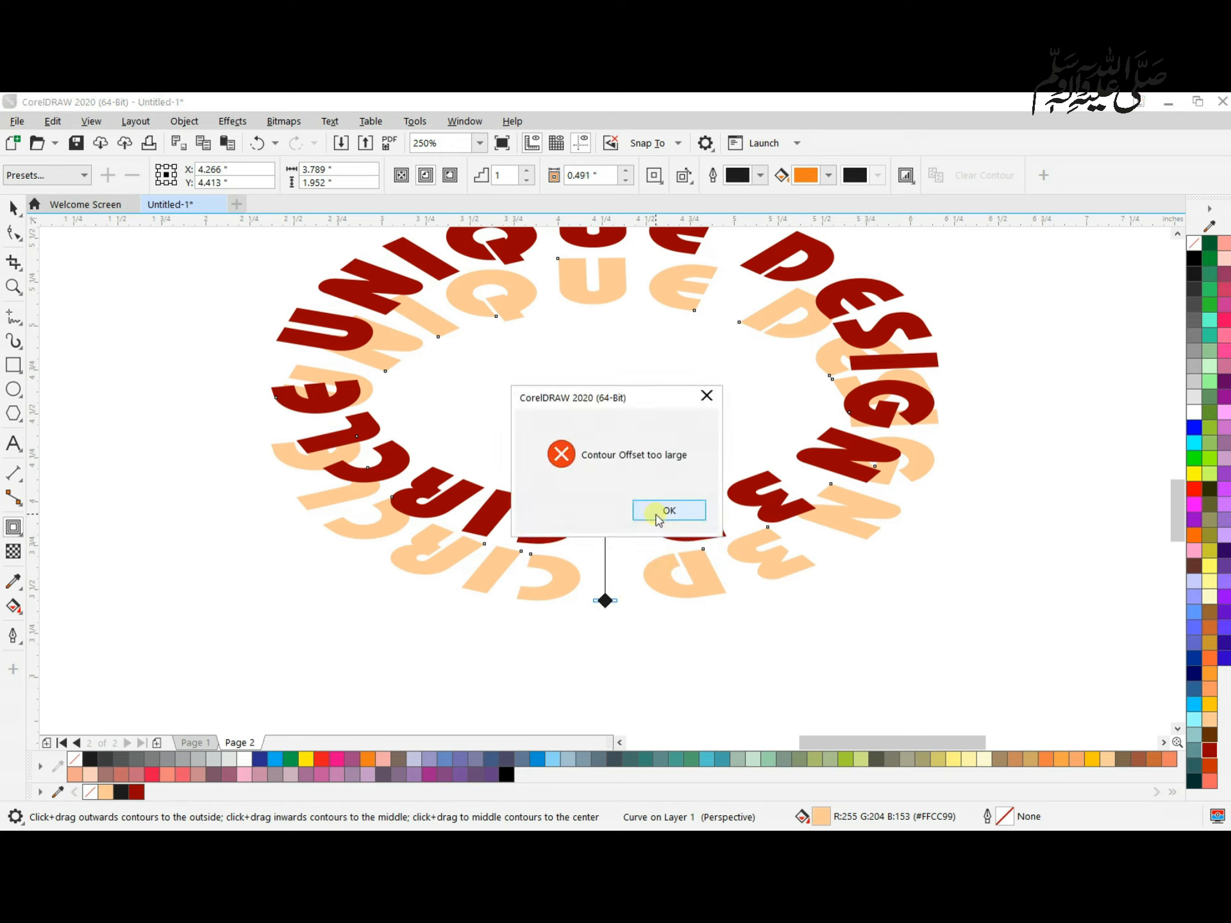
left_click(664, 510)
- Blend the lower orange text ring into the upper dark red ring with 200 steps
left_click(18, 540)
left_click(66, 562)
left_click_drag(693, 568, 699, 512)
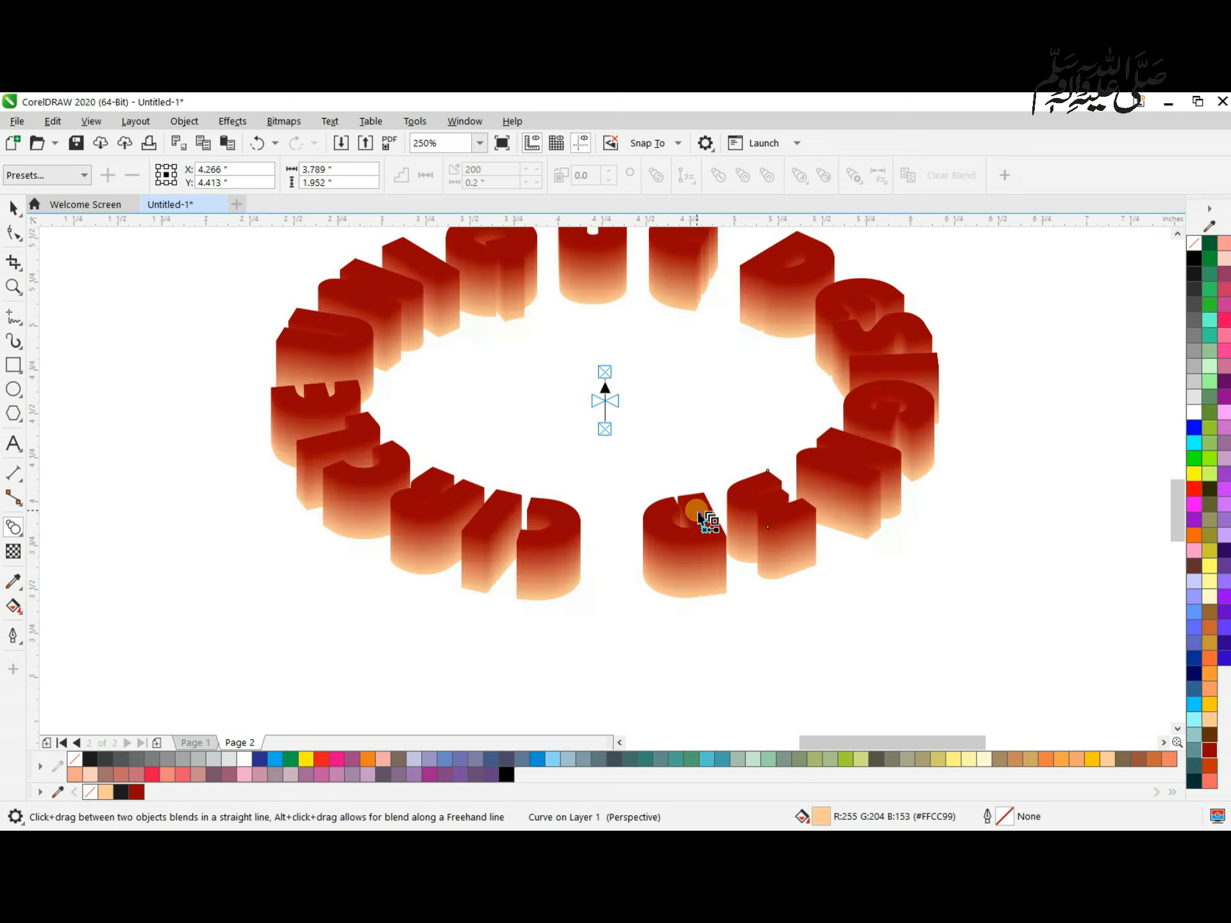
left_click(12, 209)
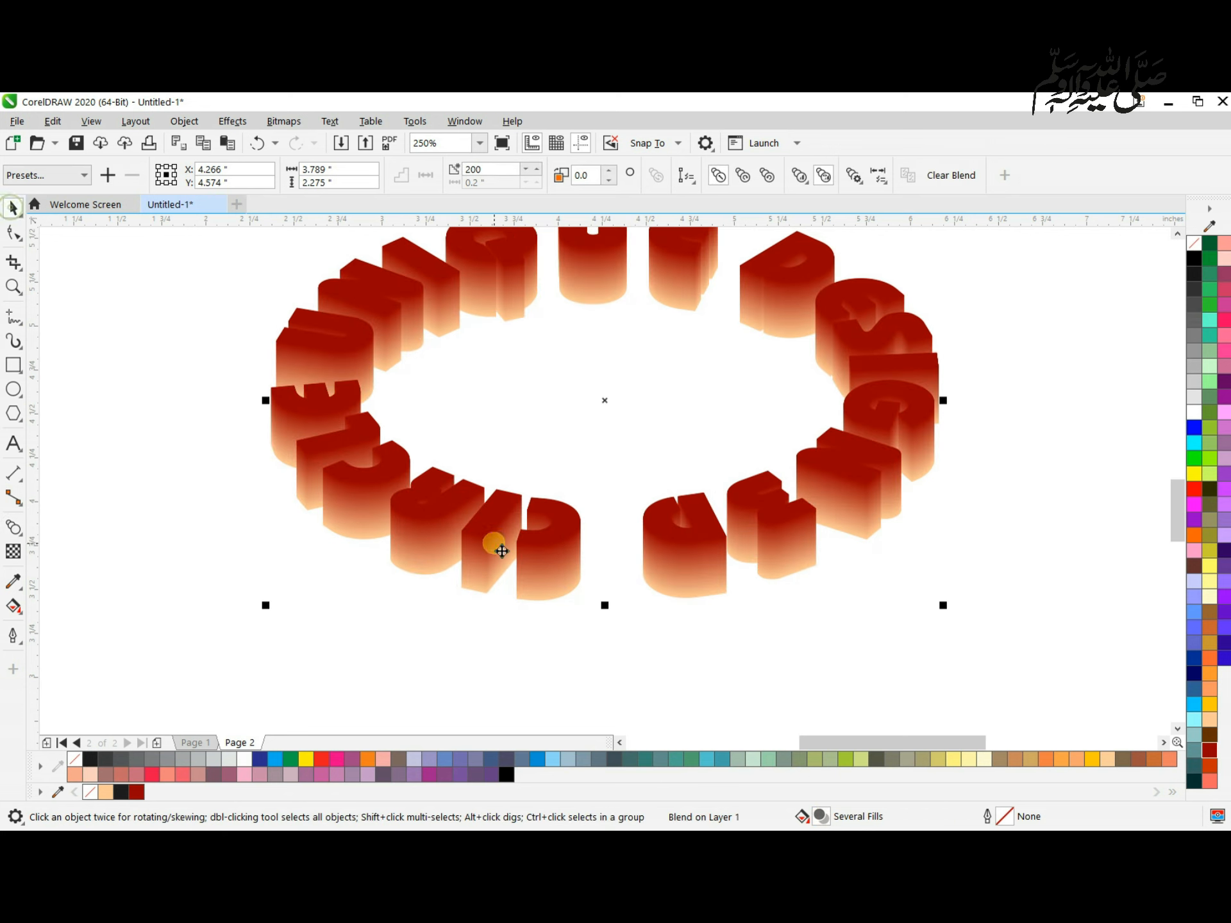
left_click(544, 618)
- Apply a uniform transparency of 87 to the orange-to-red text ring blend
scroll(582, 603, "up", 1)
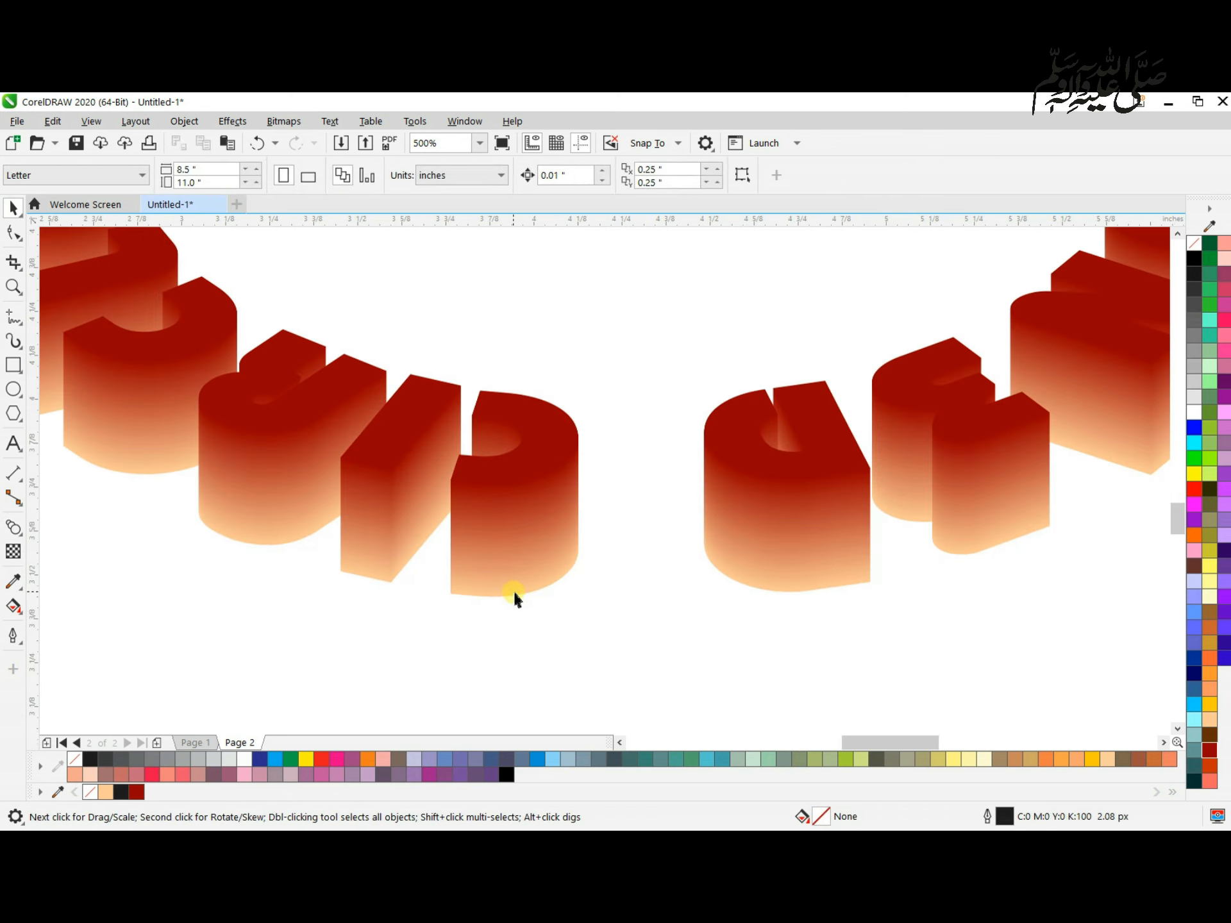
left_click(519, 592)
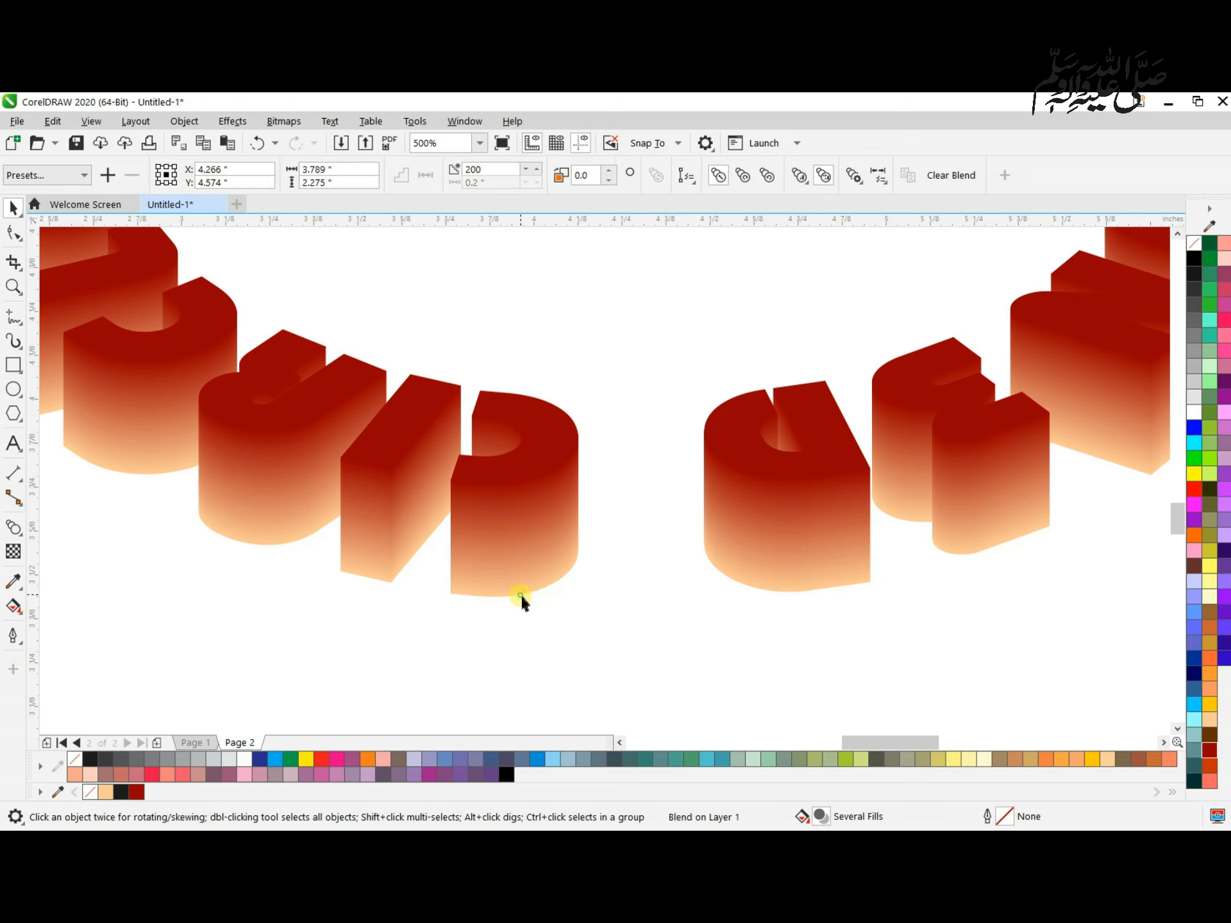
left_click(521, 597)
left_click(520, 622)
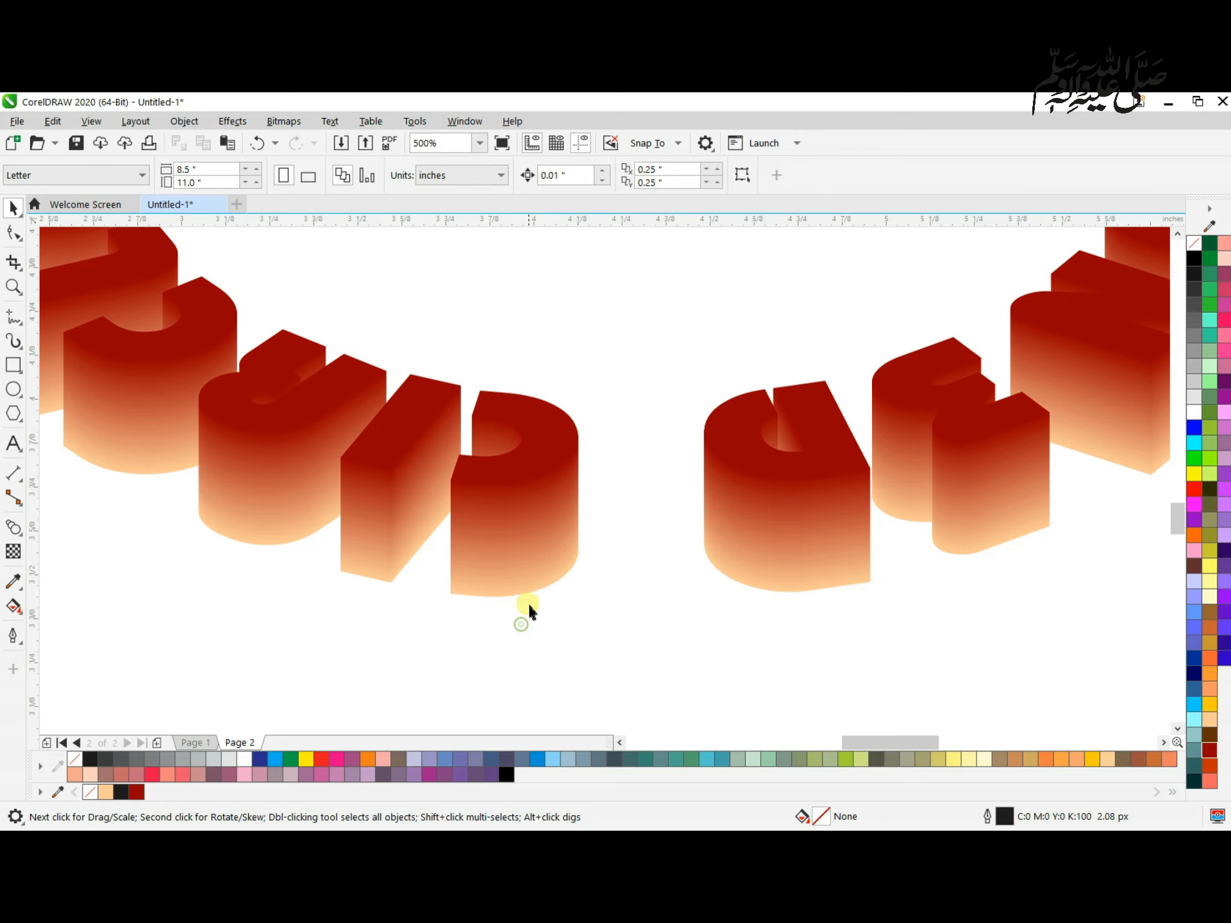
left_click(542, 588)
left_click(548, 592)
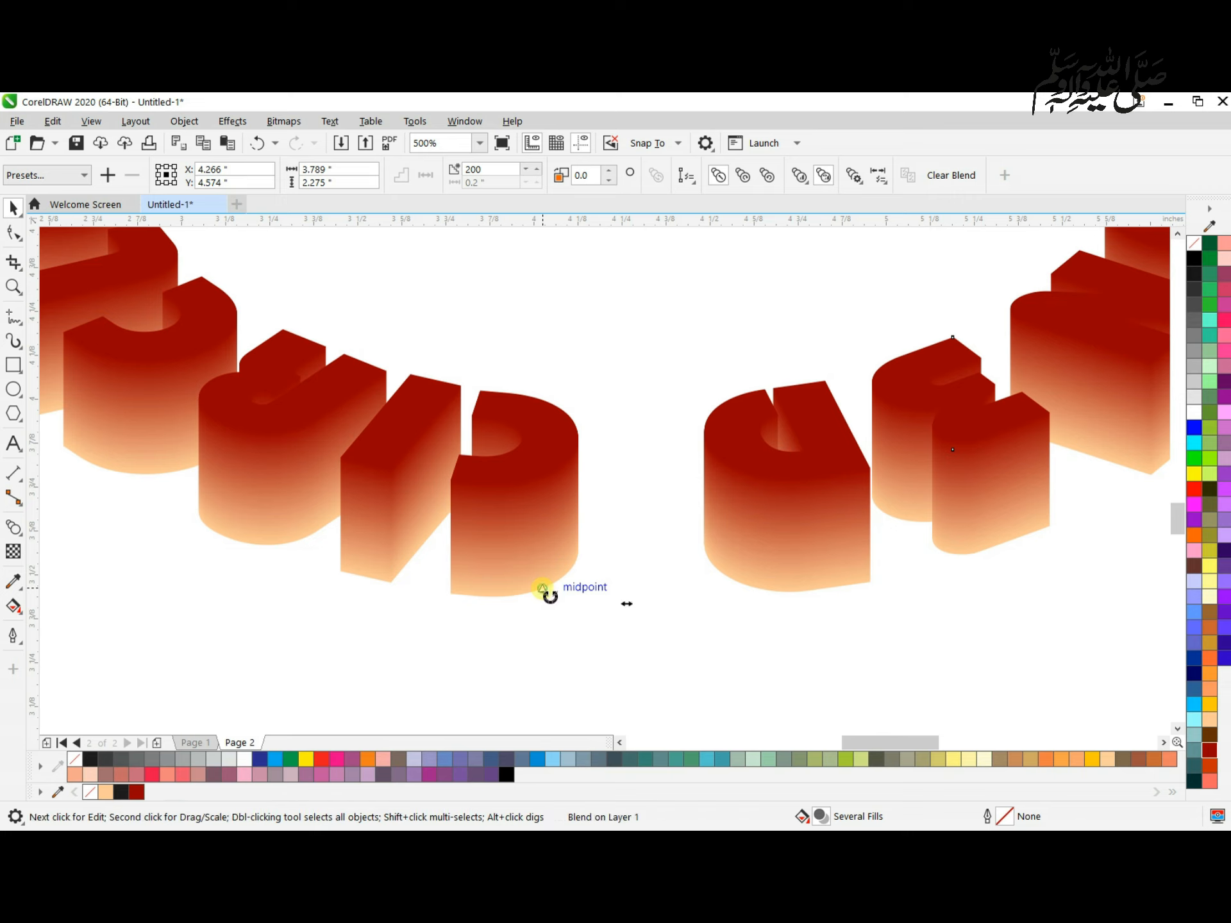
left_click(13, 551)
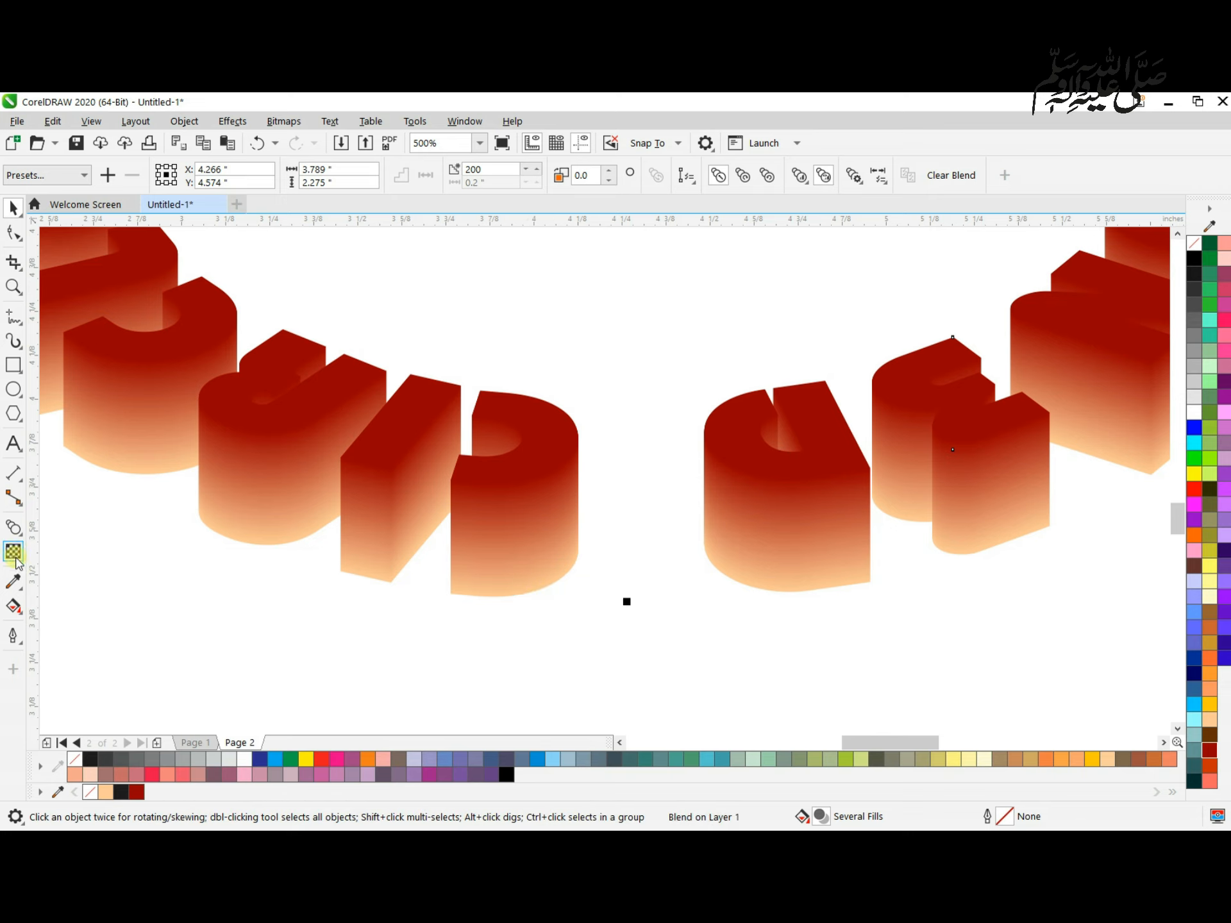
left_click_drag(586, 613, 596, 614)
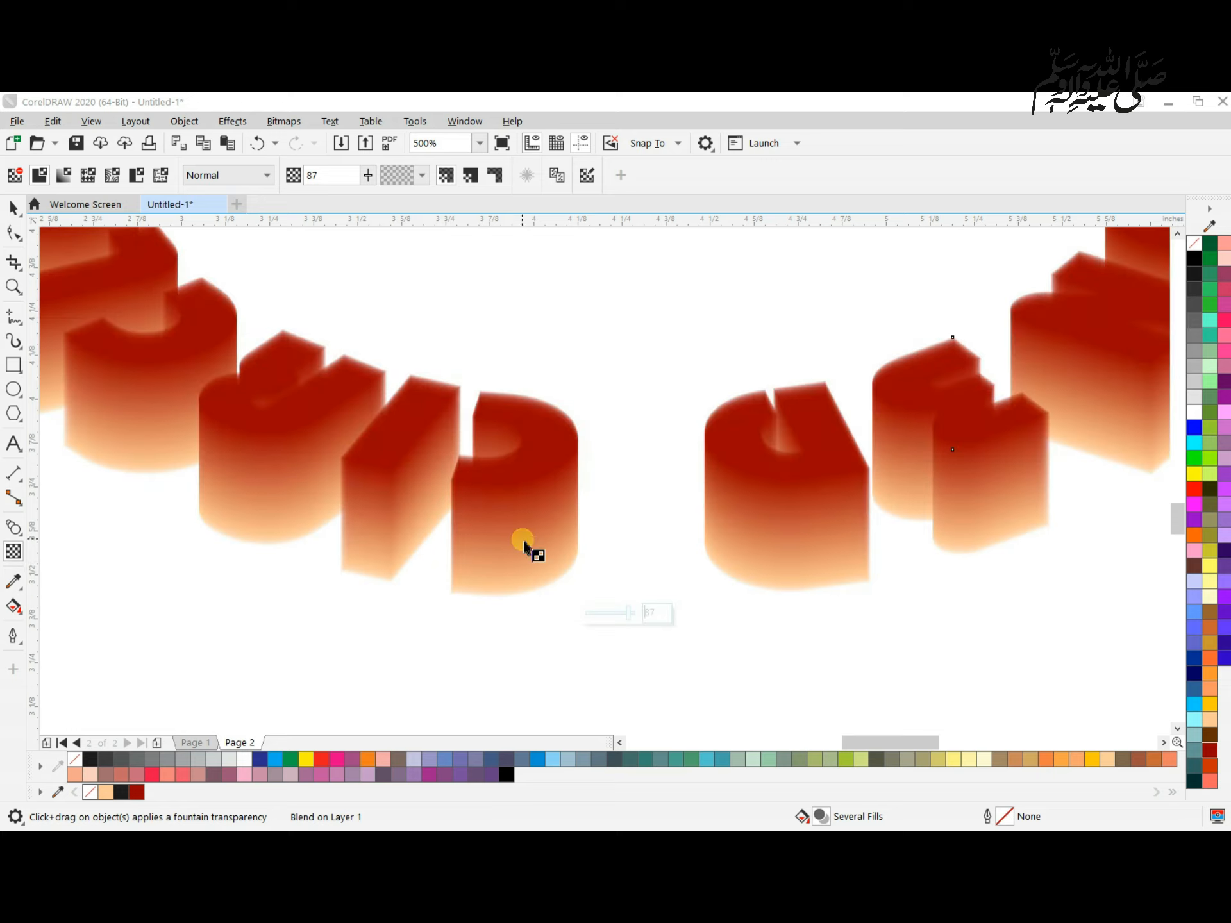
left_click(11, 209)
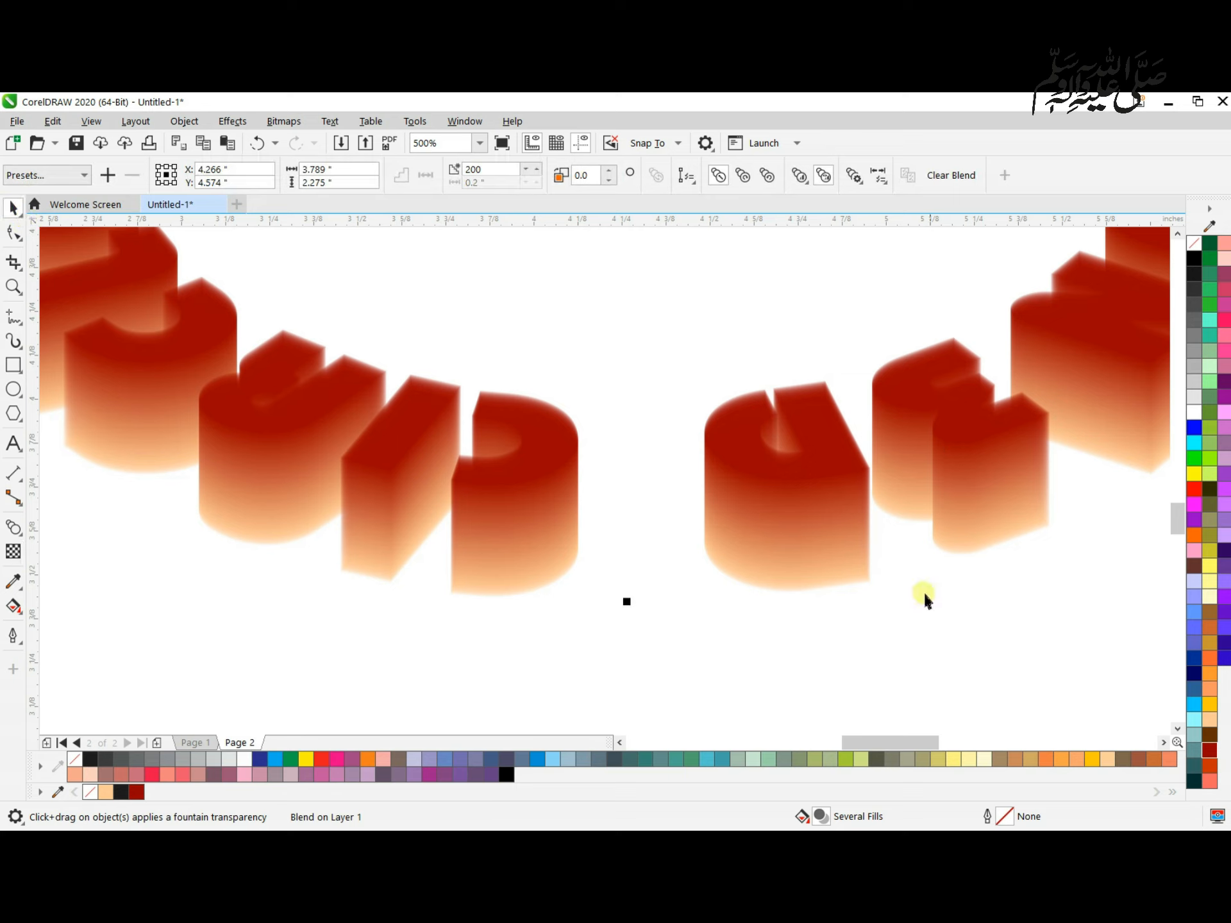
- Recolour the whole text ring blend on page 2 to Ruby Red (#990000) with its transparency kept
left_click_drag(1204, 753, 780, 586)
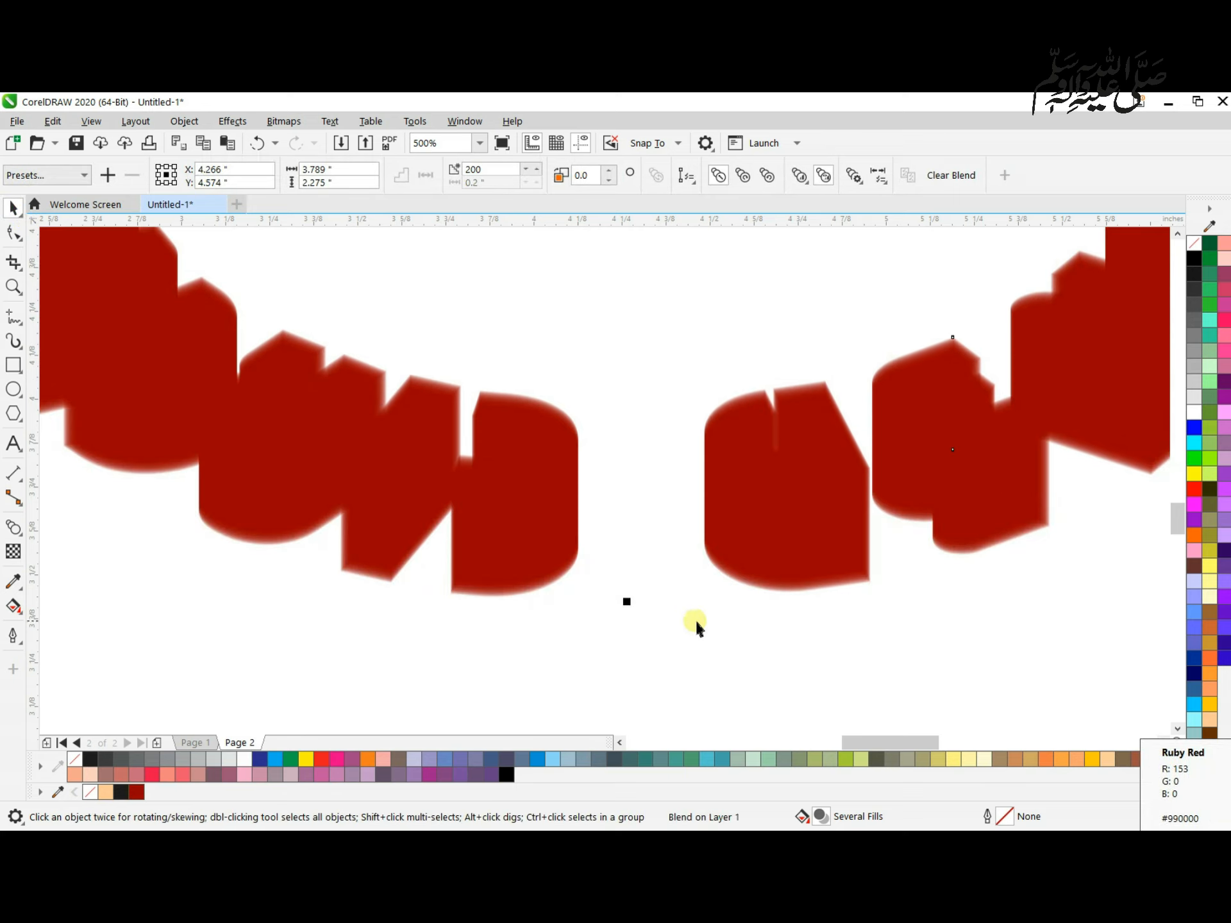
left_click(14, 552)
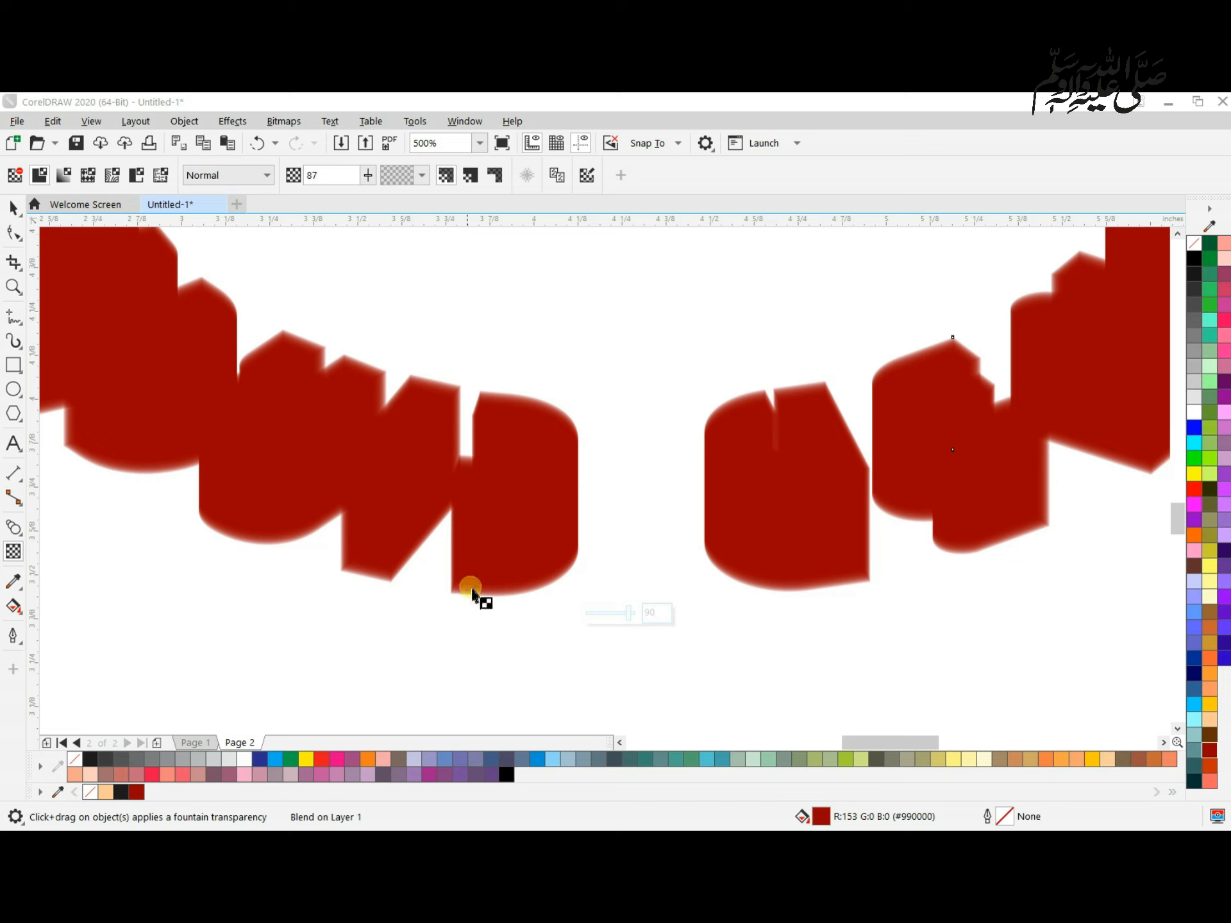
left_click(569, 641)
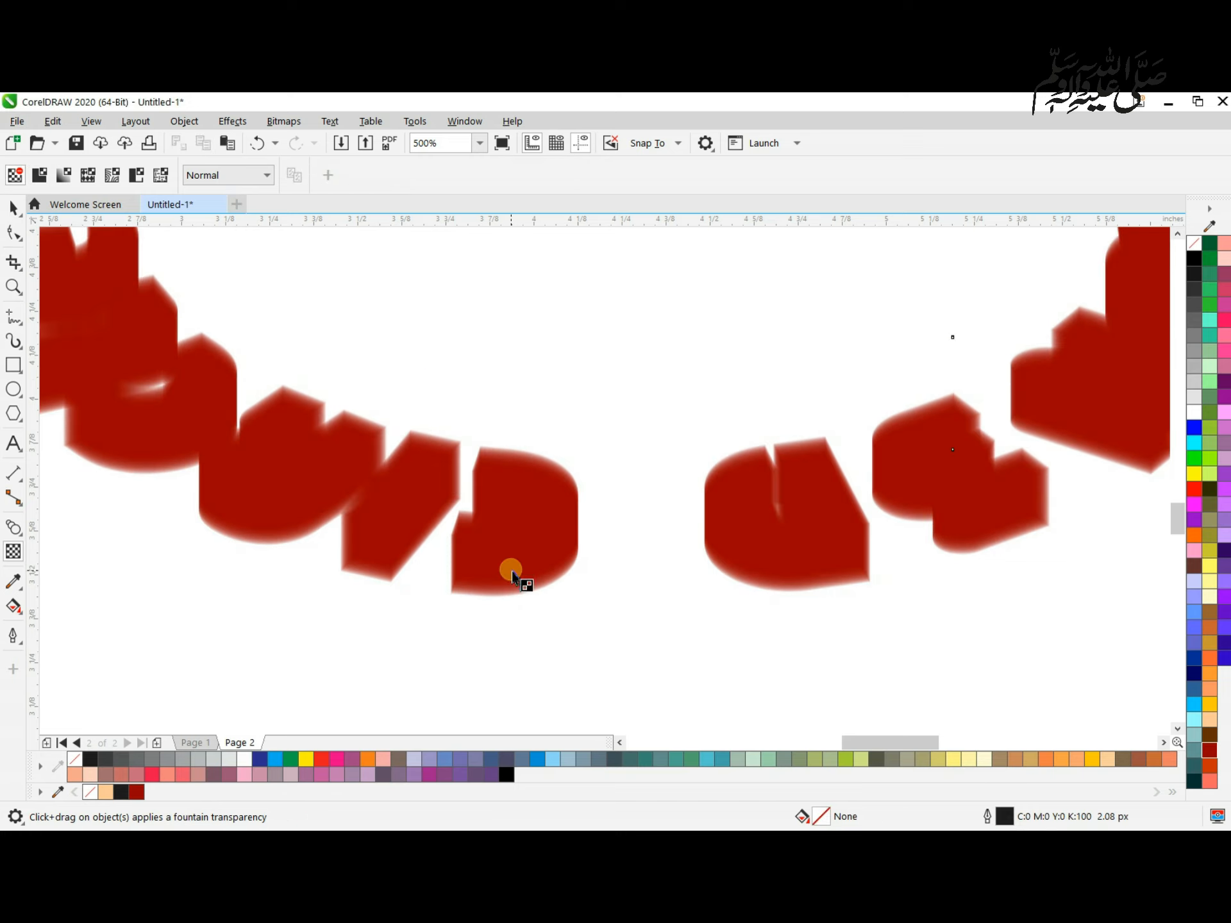
left_click(10, 204)
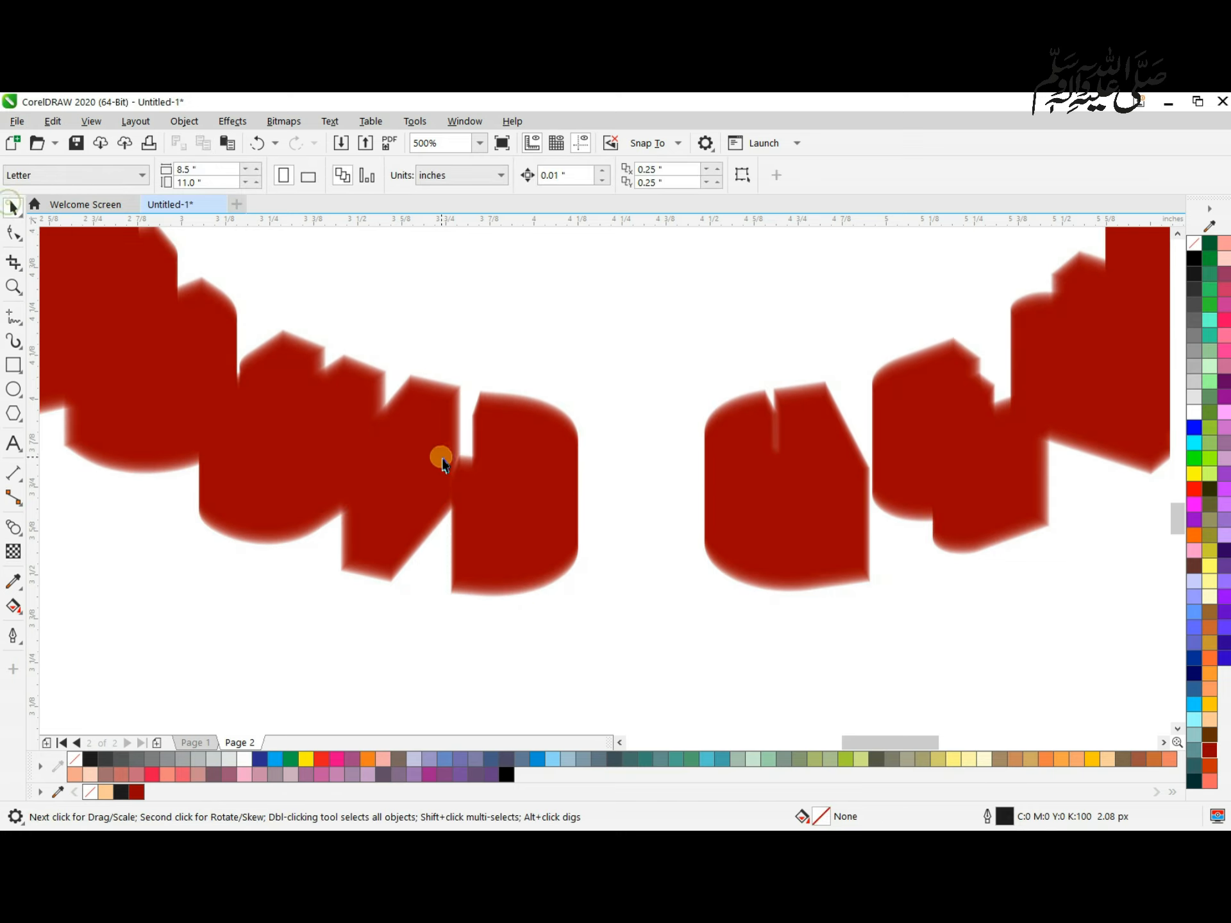
right_click(530, 476)
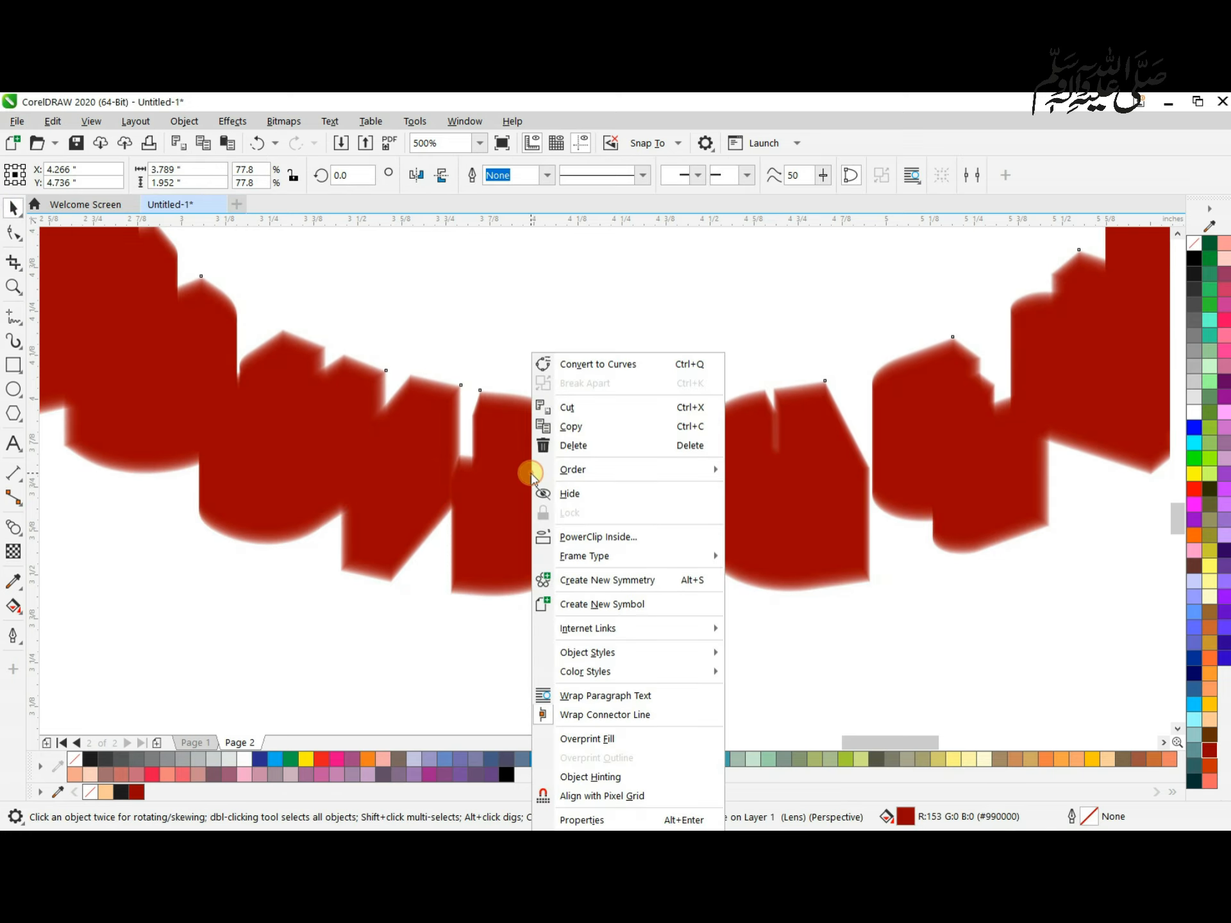
left_click(579, 408)
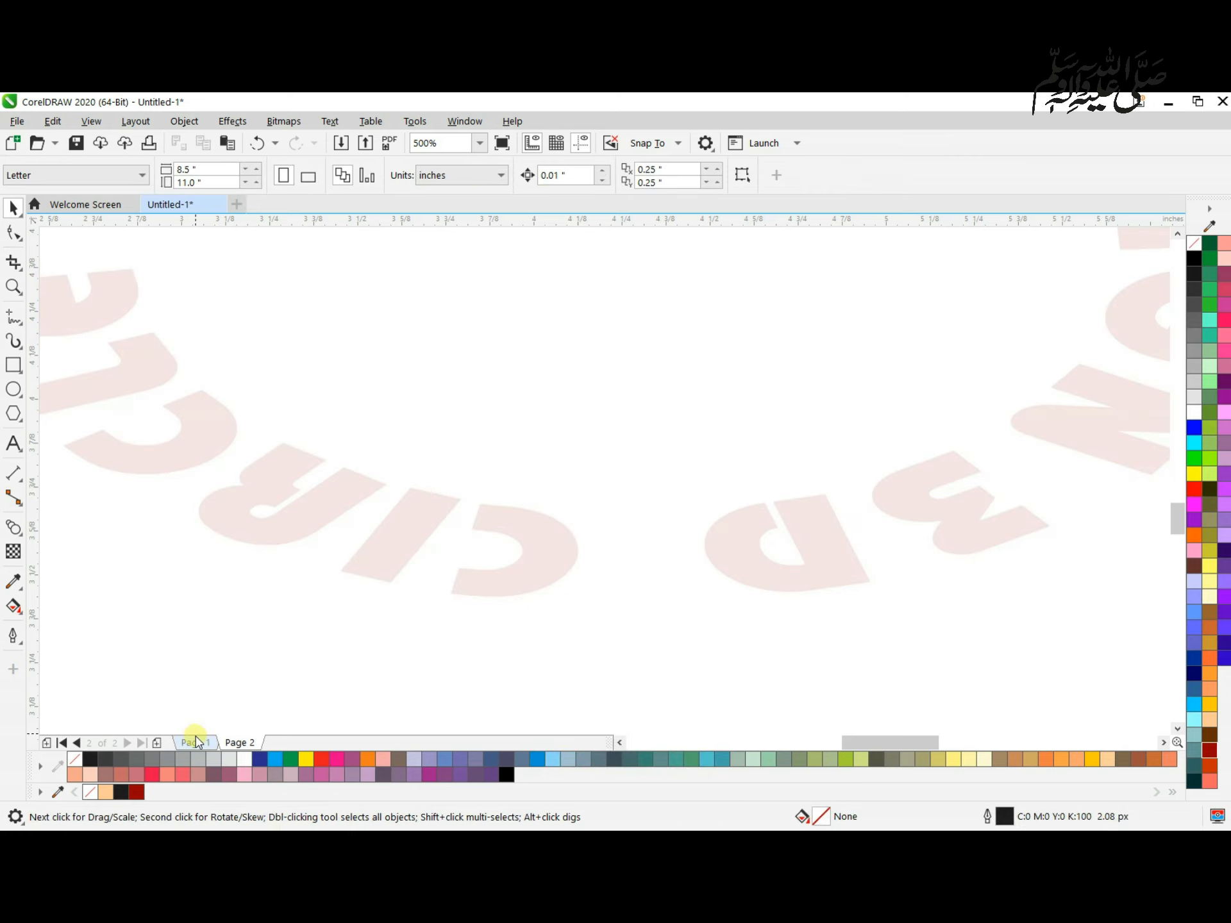
scroll(532, 640, "down", 2)
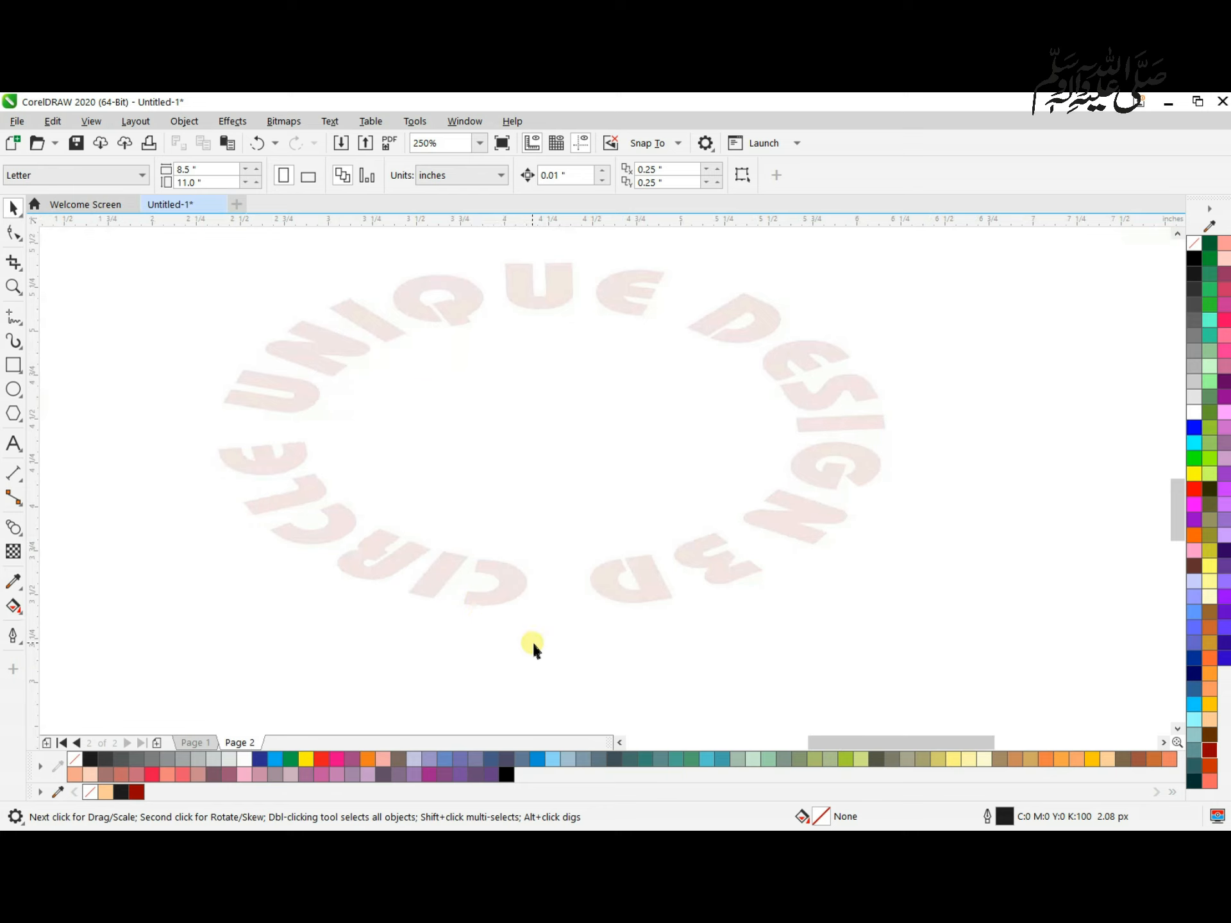
key("ctrl+z")
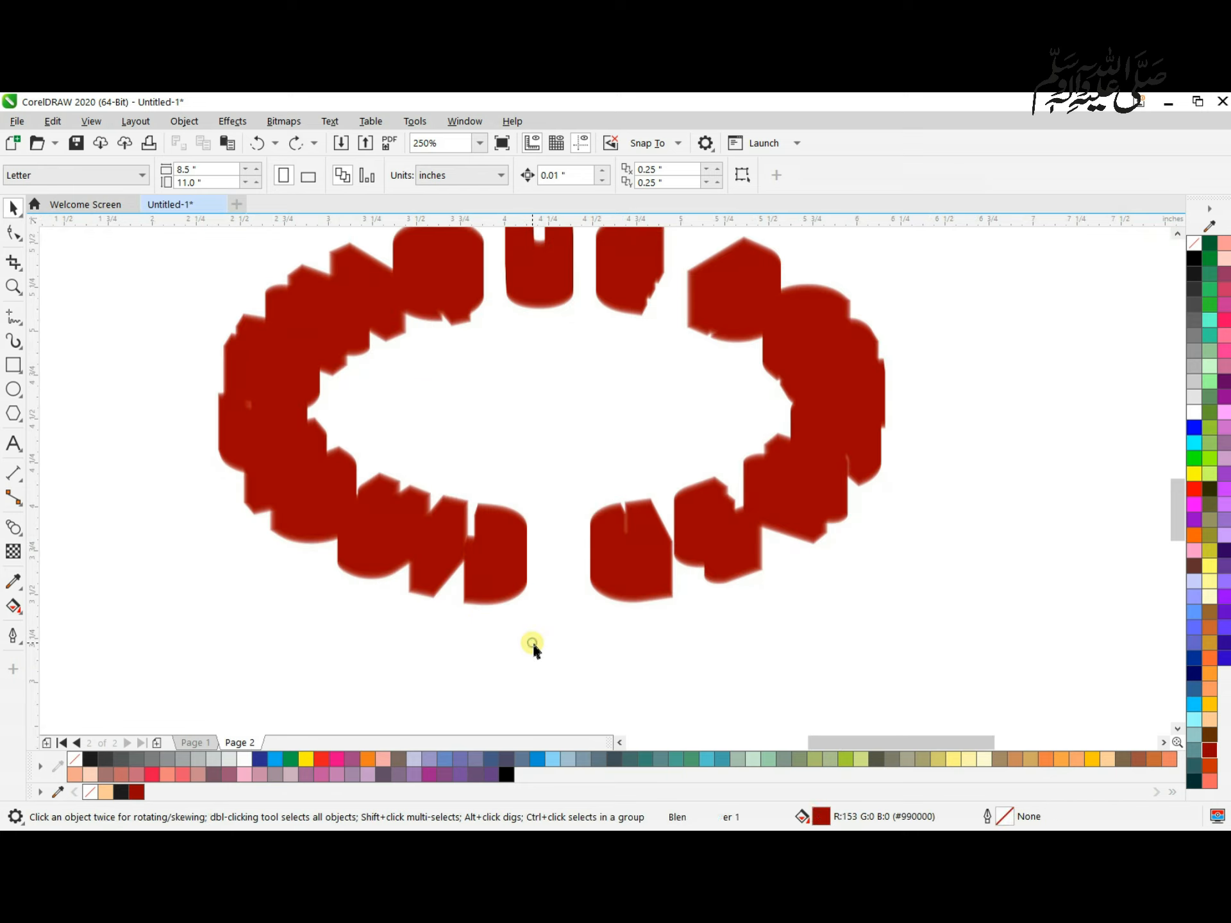
- Break the dark red text ring blend apart and group all of its resulting objects
scroll(537, 644, "down", 2)
left_click_drag(280, 343, 729, 612)
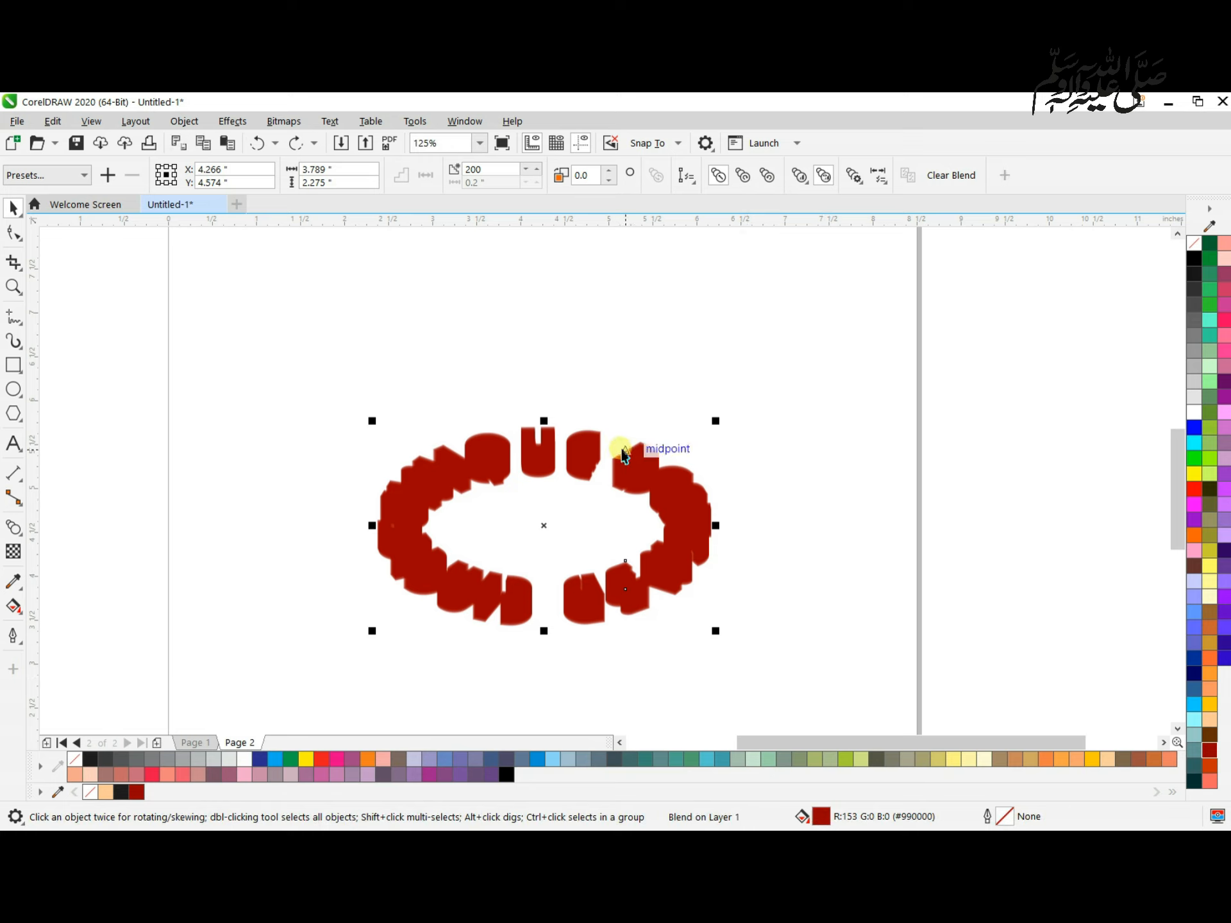
right_click(548, 449)
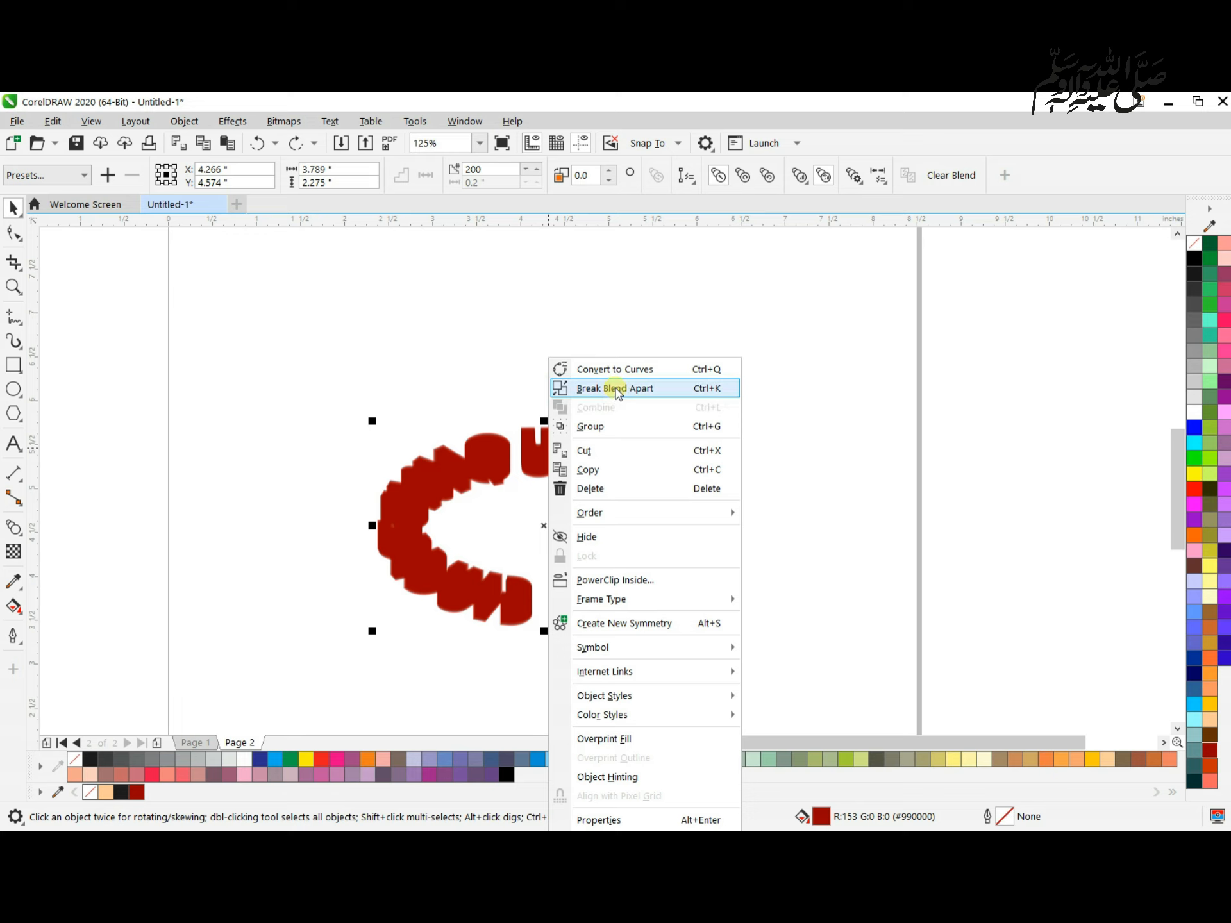
left_click(617, 389)
left_click_drag(256, 345, 825, 645)
right_click(573, 450)
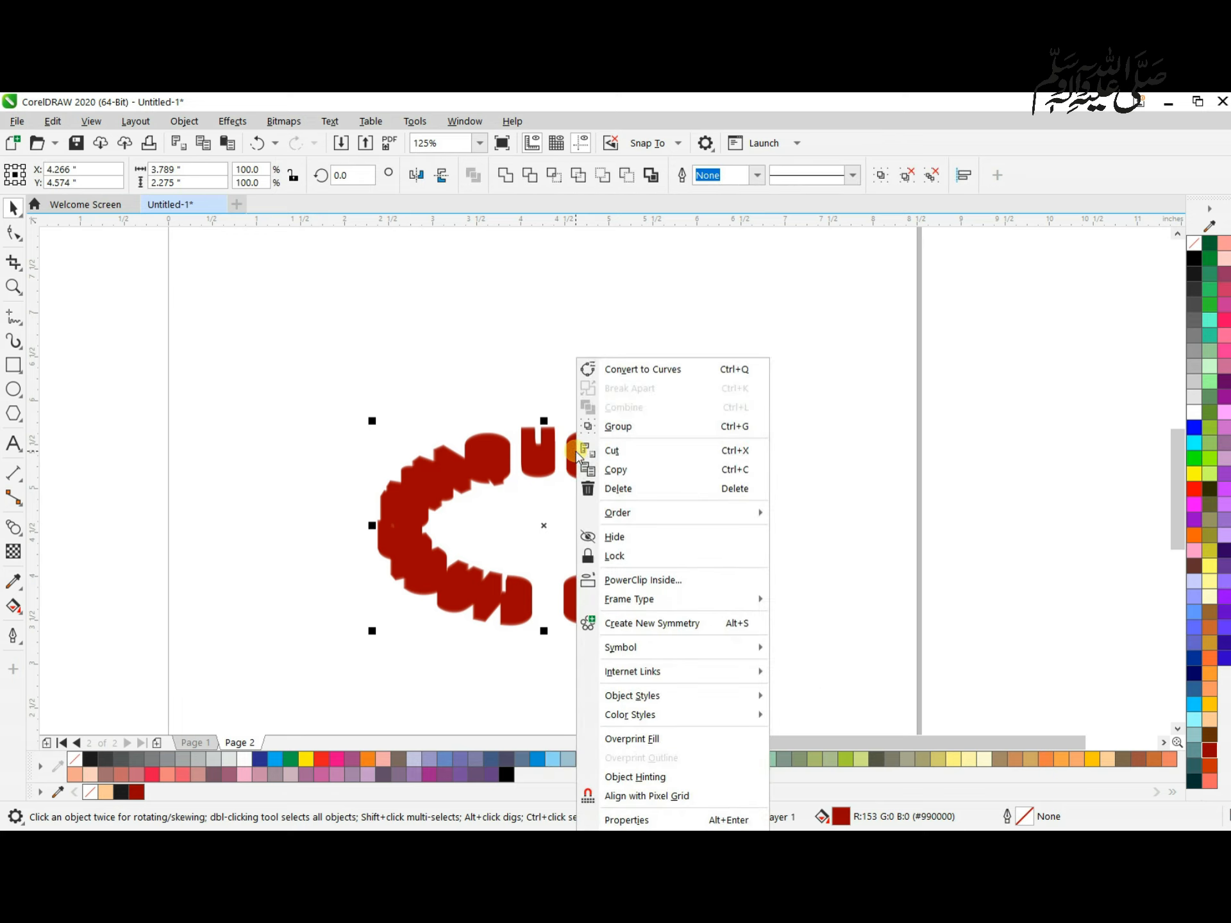
left_click(617, 426)
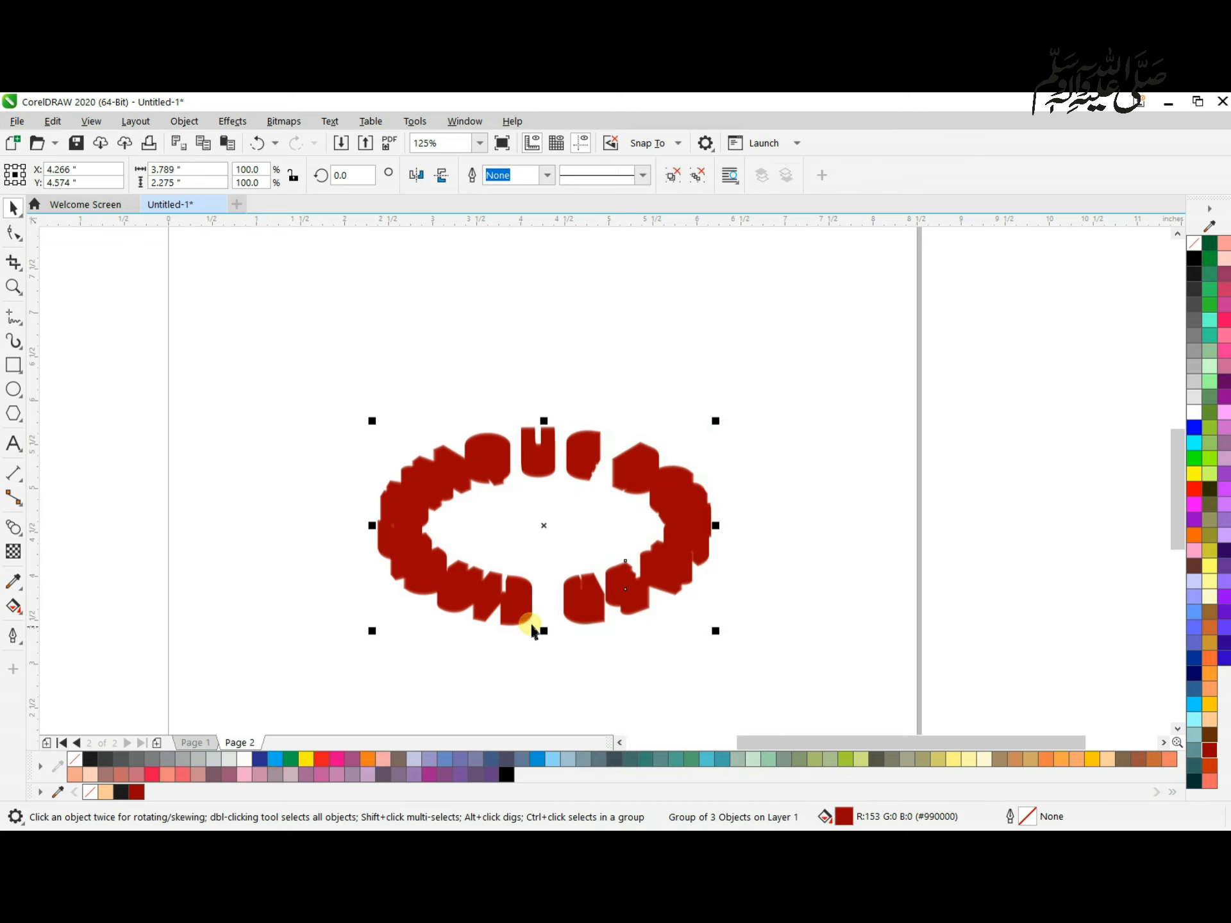
- Cut the grouped dark red text rings from page 2 and go to page 1
scroll(522, 618, "up", 4)
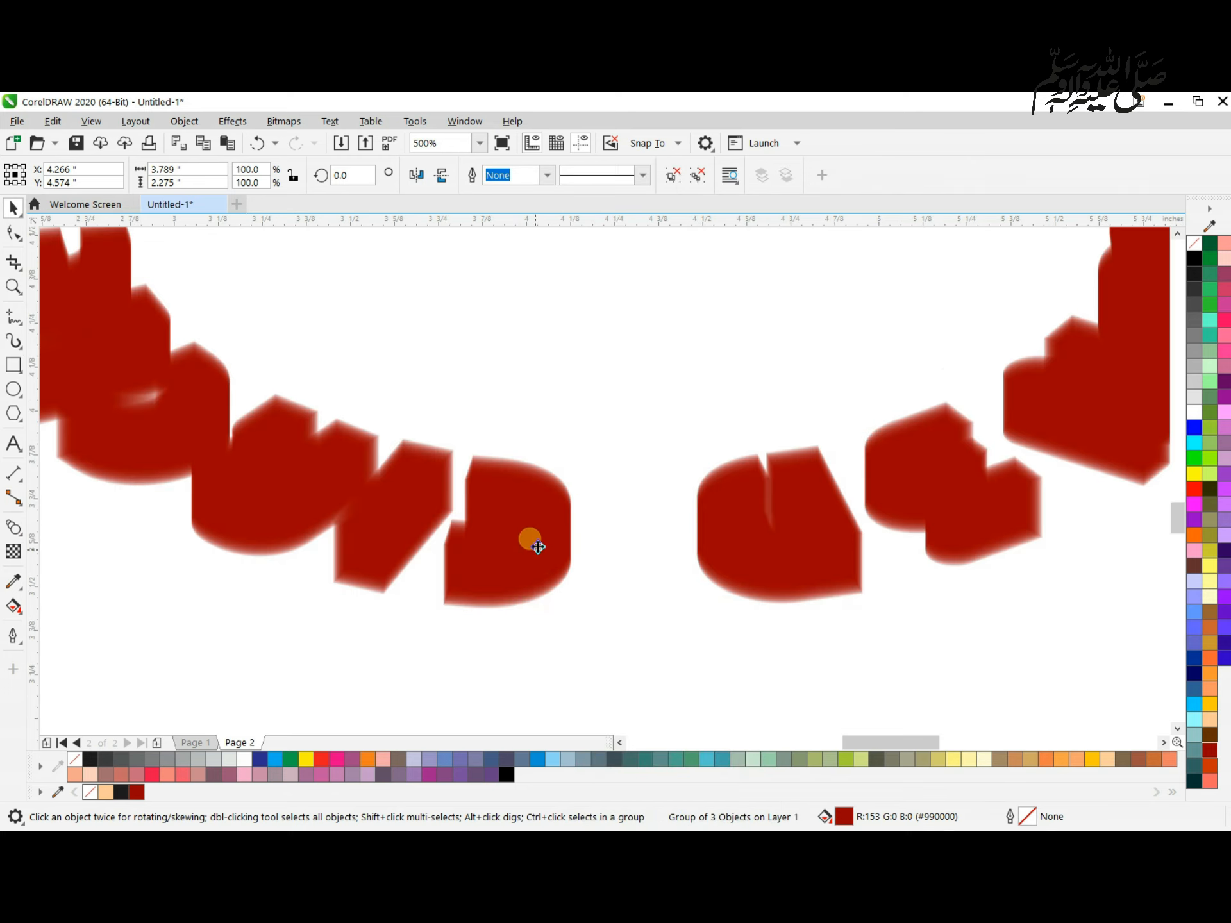
right_click(528, 537)
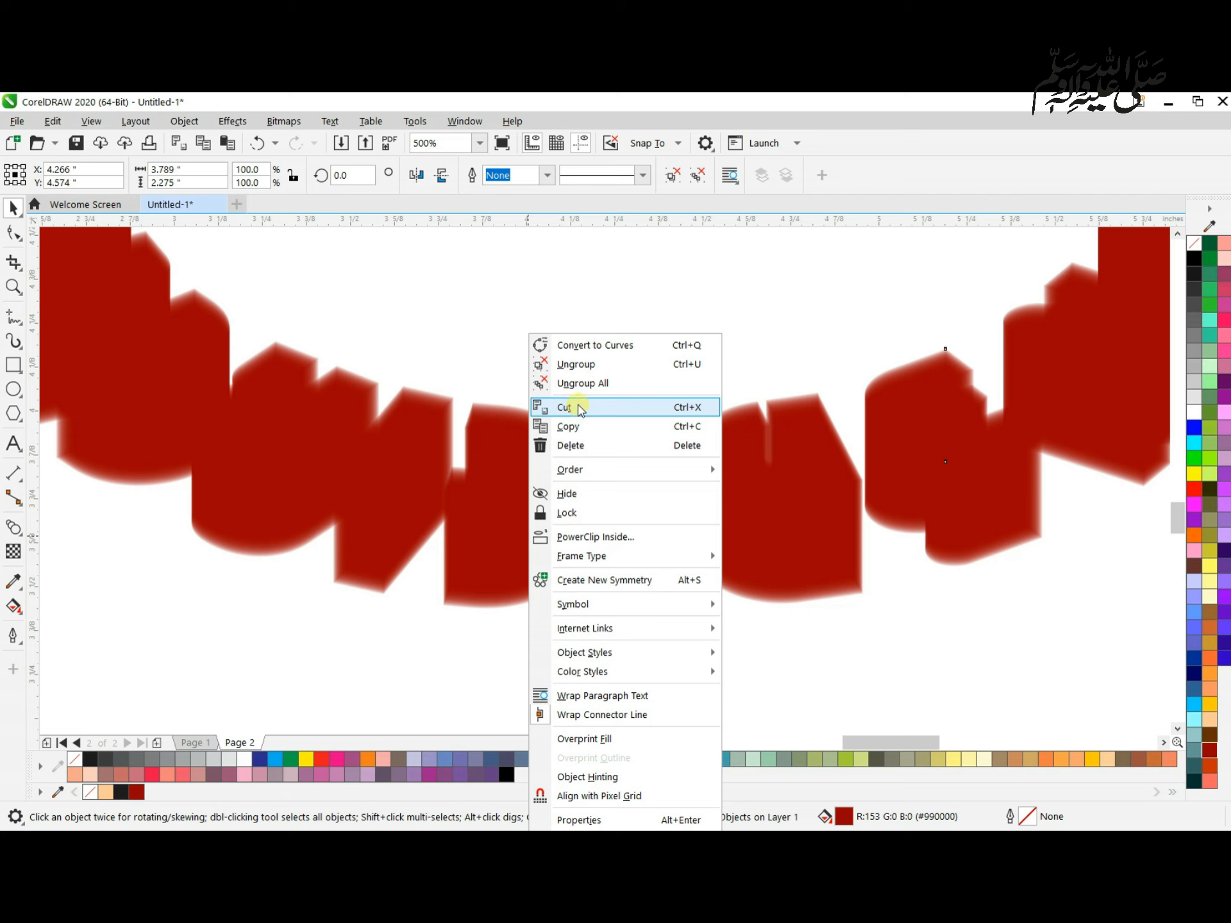
left_click(577, 407)
left_click(192, 742)
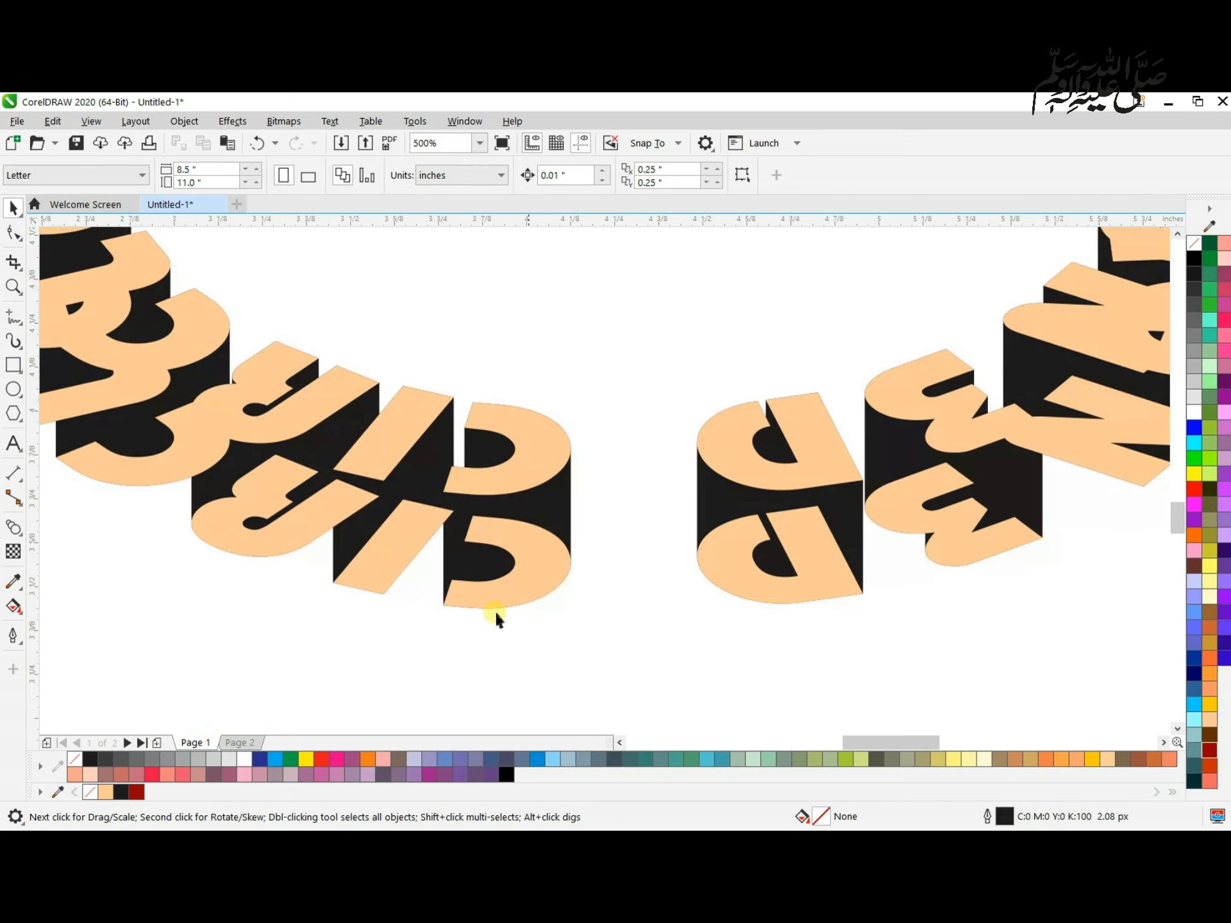
- Fill the black block shadow of the 3D text ring on page 1 with dark red (#990000)
left_click(555, 517)
left_click(1210, 748)
left_click(560, 641)
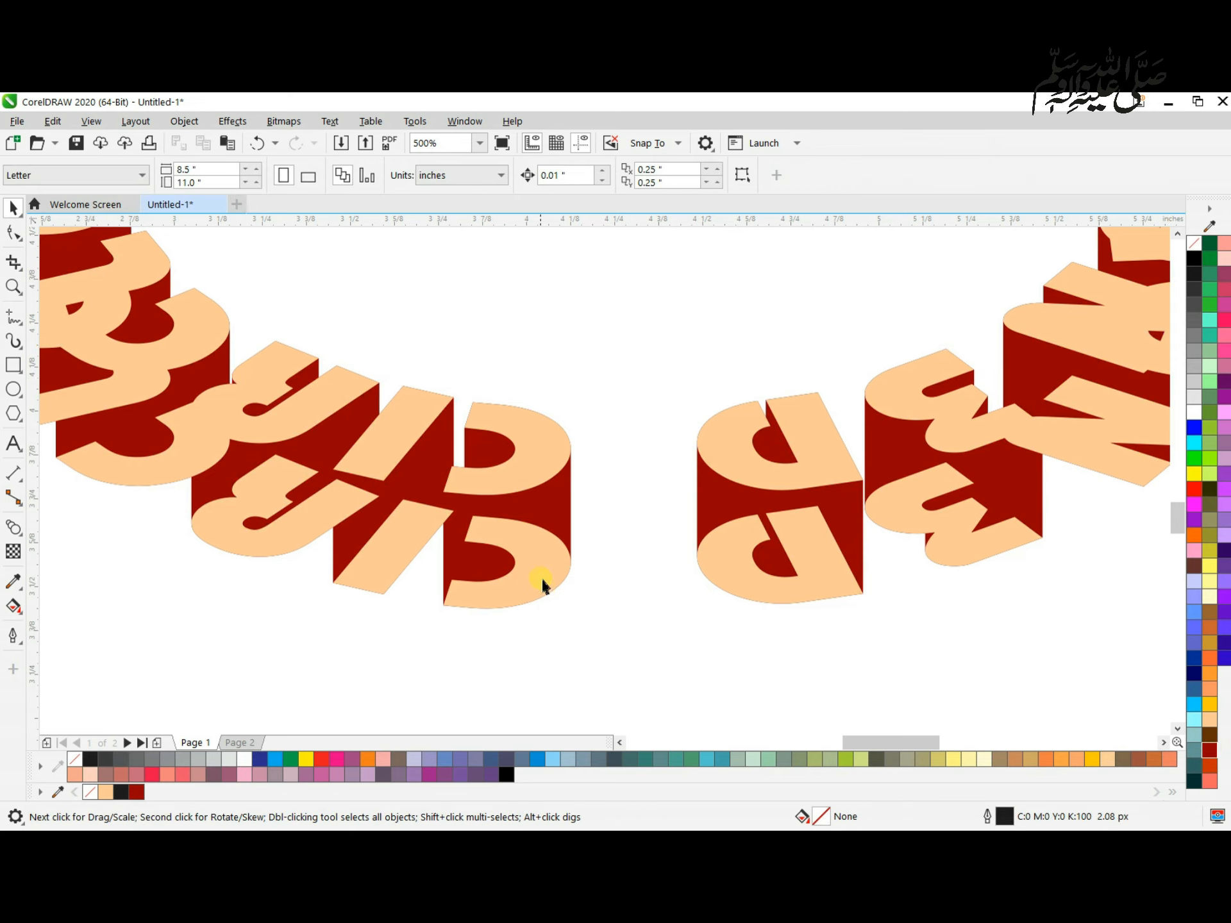
- Fill the lower peach text ring on page 1 with black
left_click(539, 578)
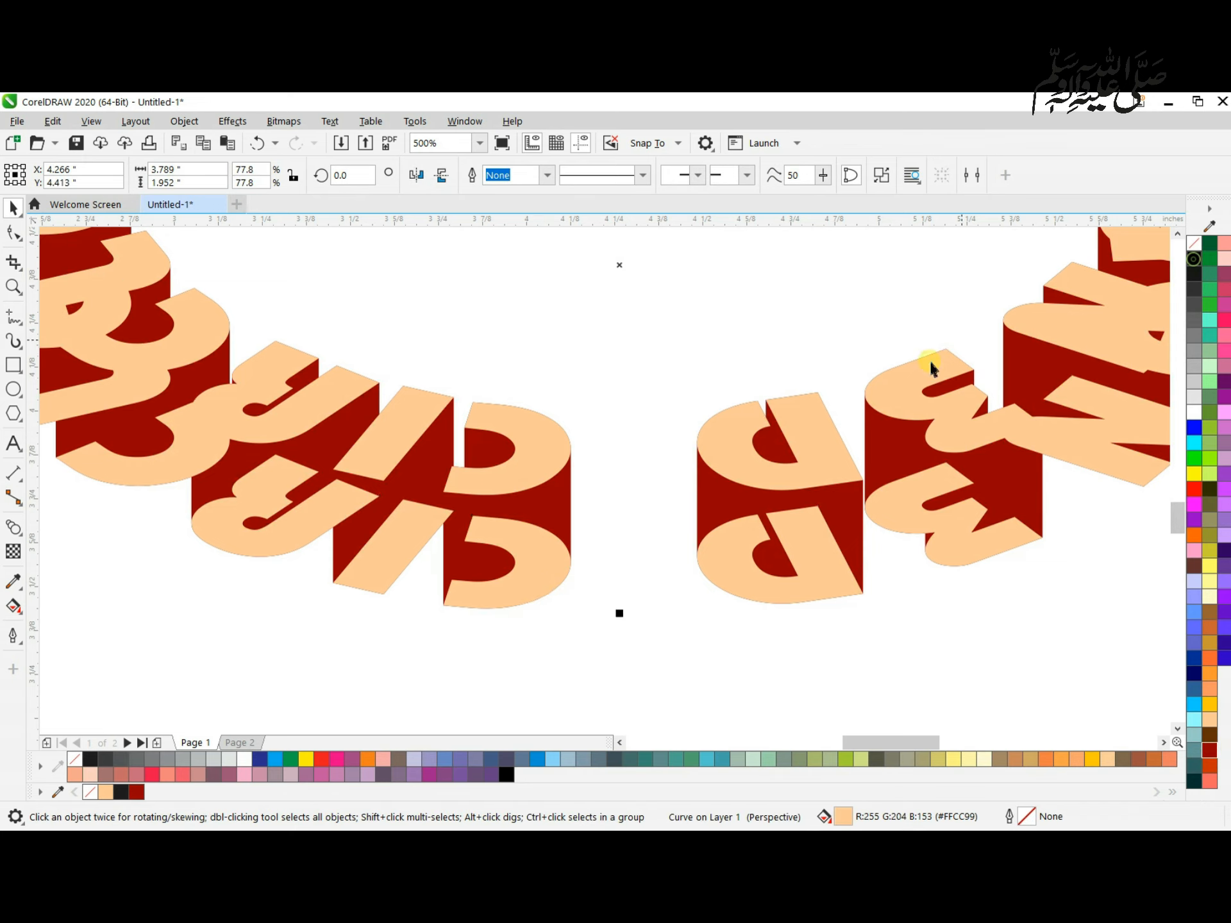
left_click(1194, 259)
scroll(520, 570, "up", 1)
left_click_drag(563, 549, 570, 556)
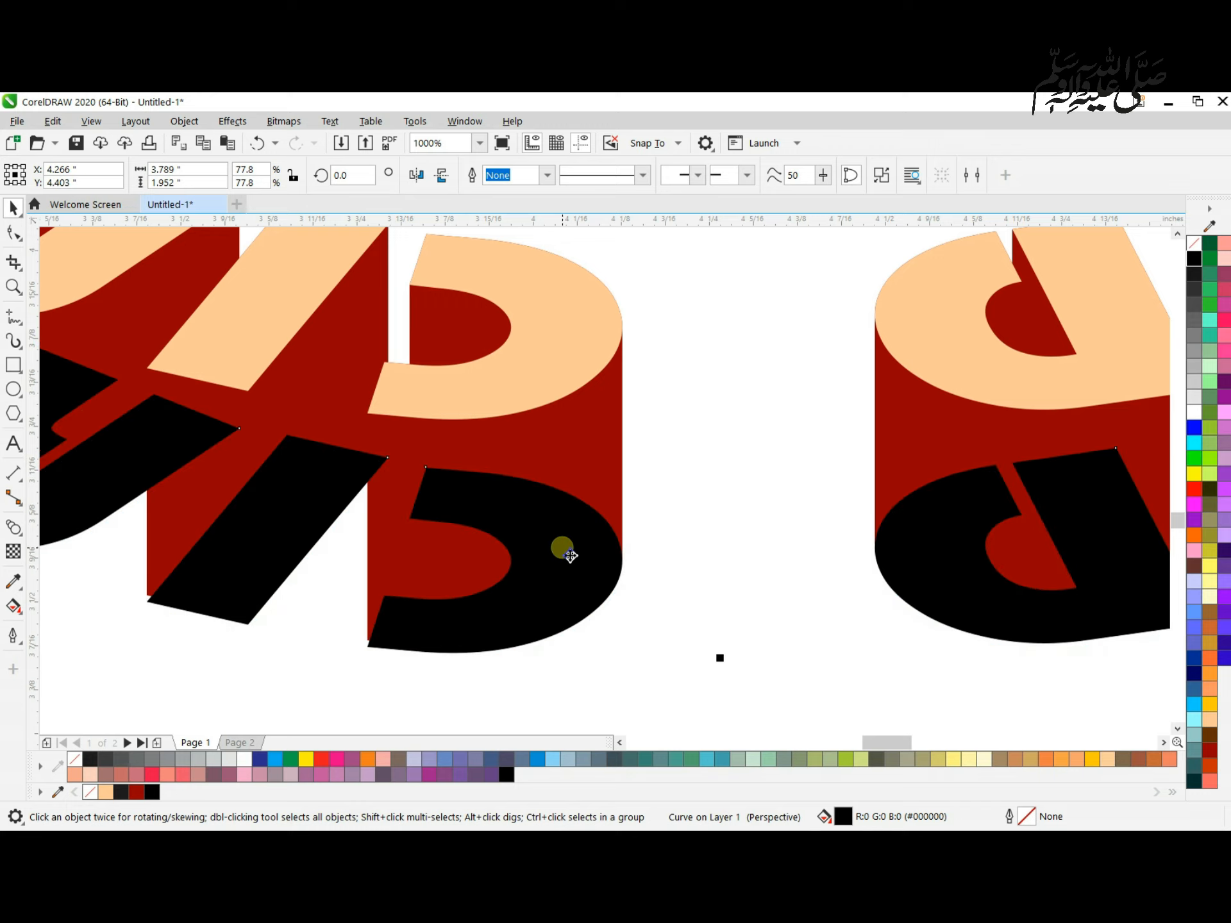
- Send the black text ring to the back of the layer, offset about 0.01 inch down below the block shadow
key("shift+Page_Down")
key("Down")
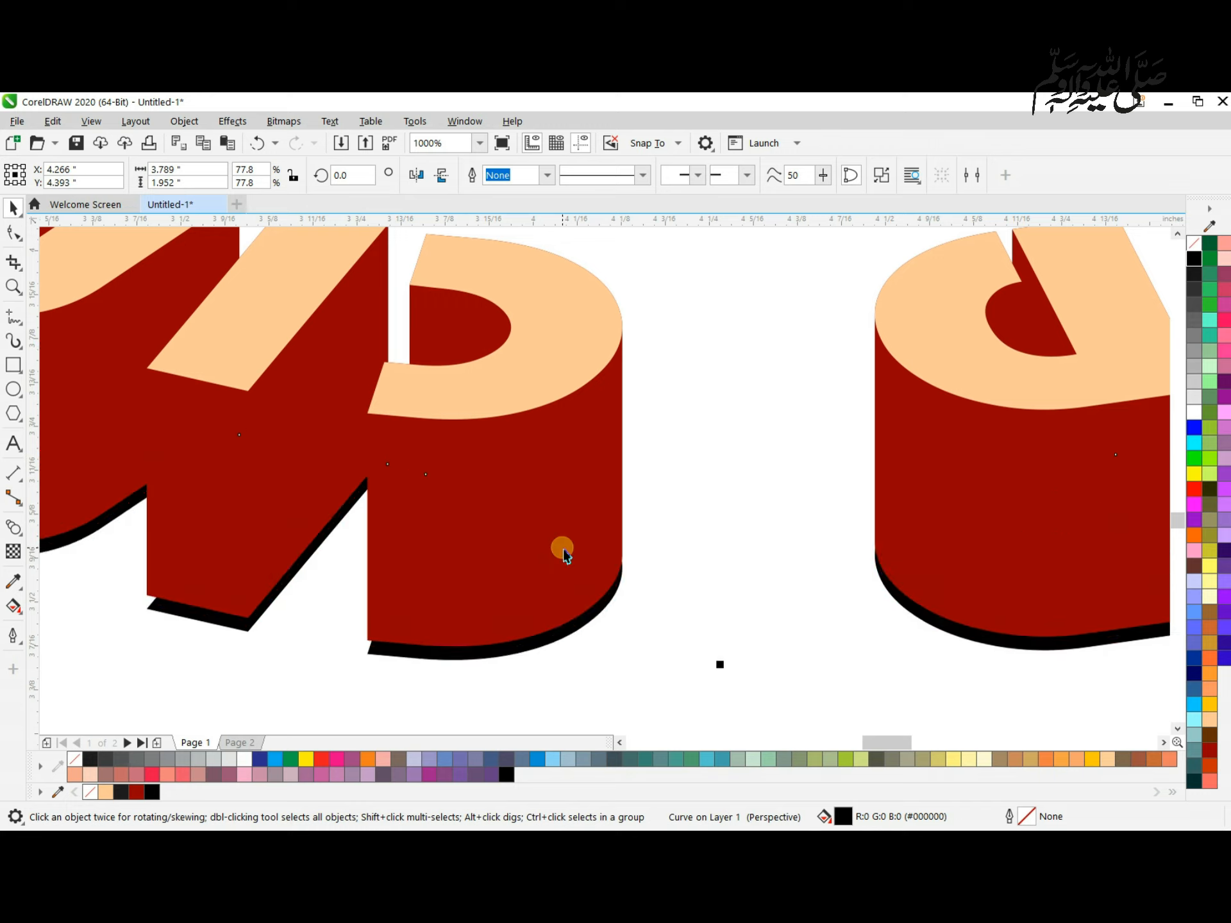
key("Up")
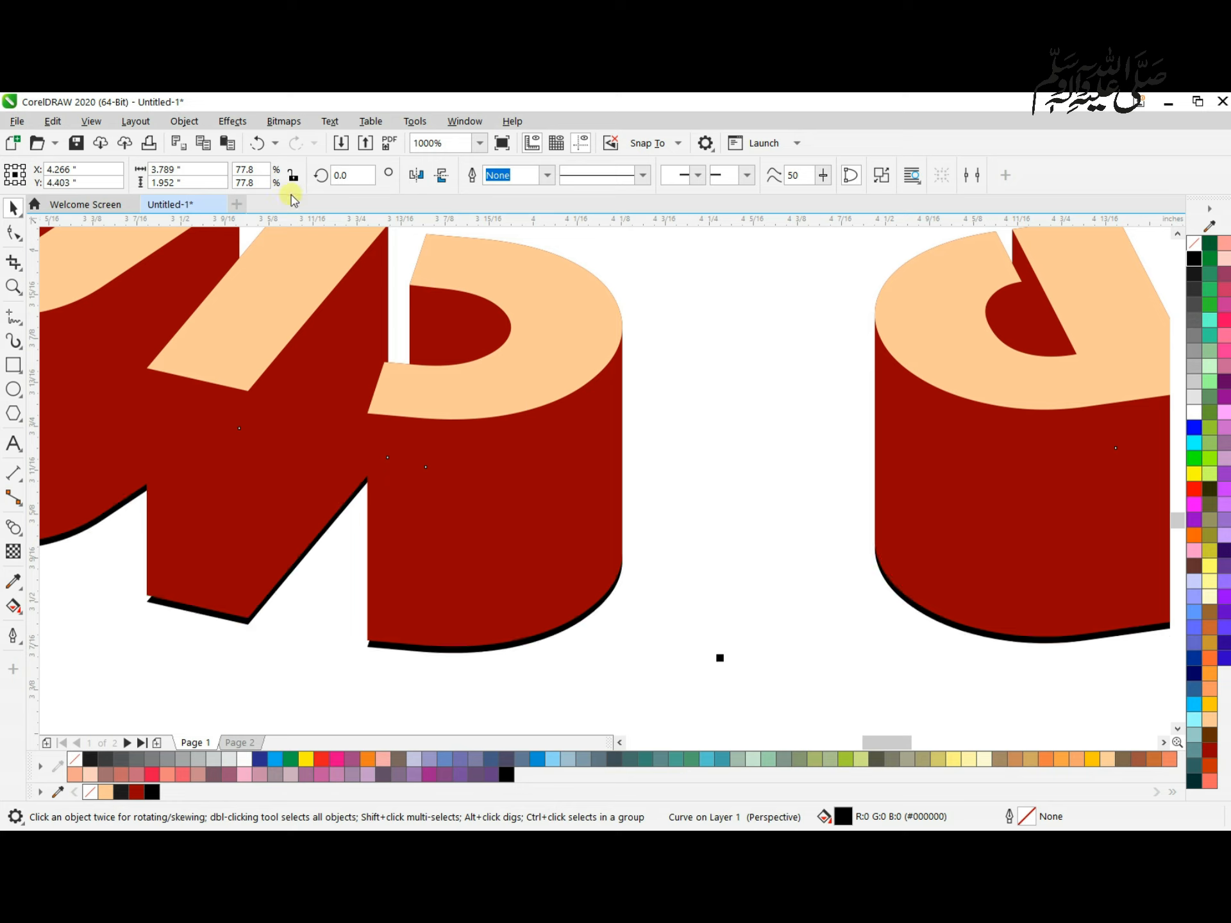
- Apply a Gaussian Blur with a radius of 3.3 pixels to the black text ring
left_click(234, 122)
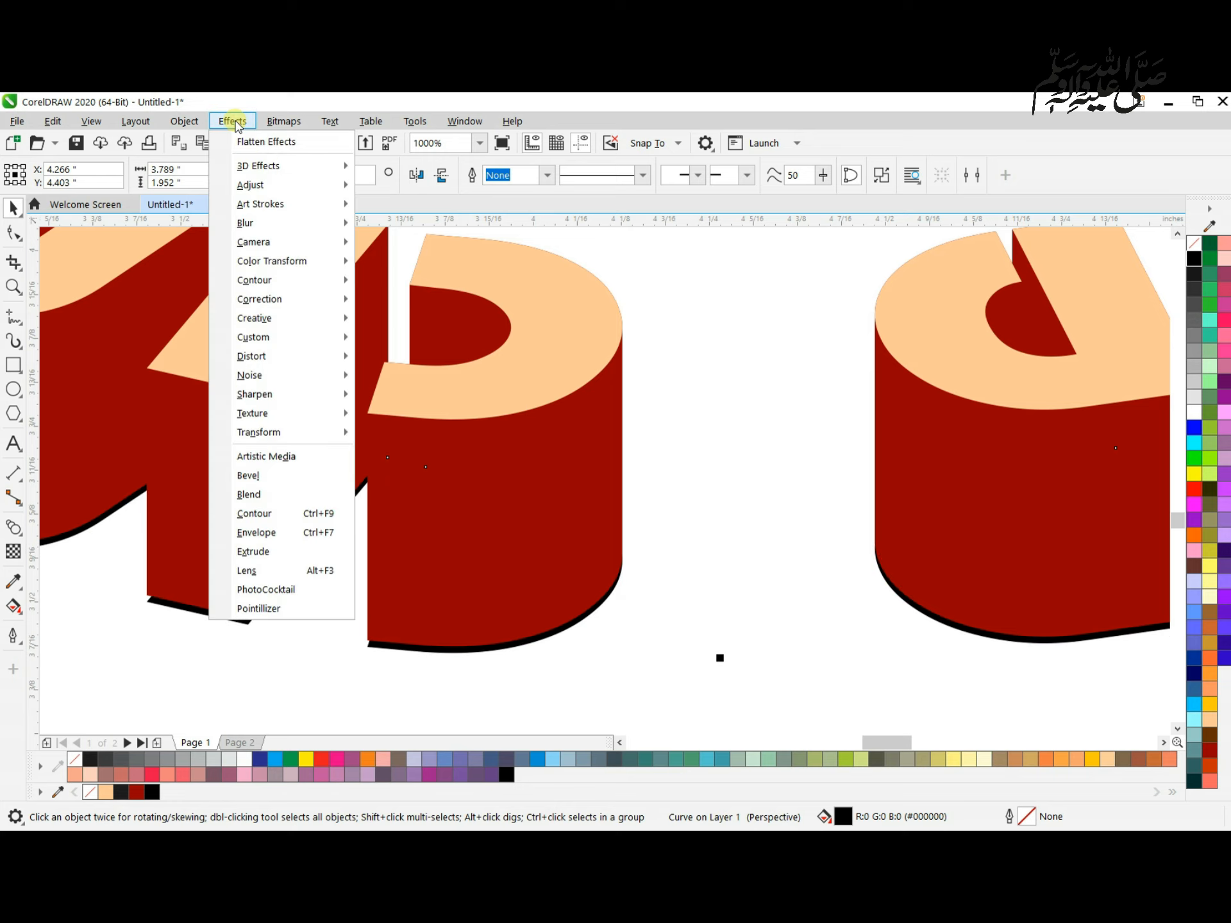
mouse_move(248, 222)
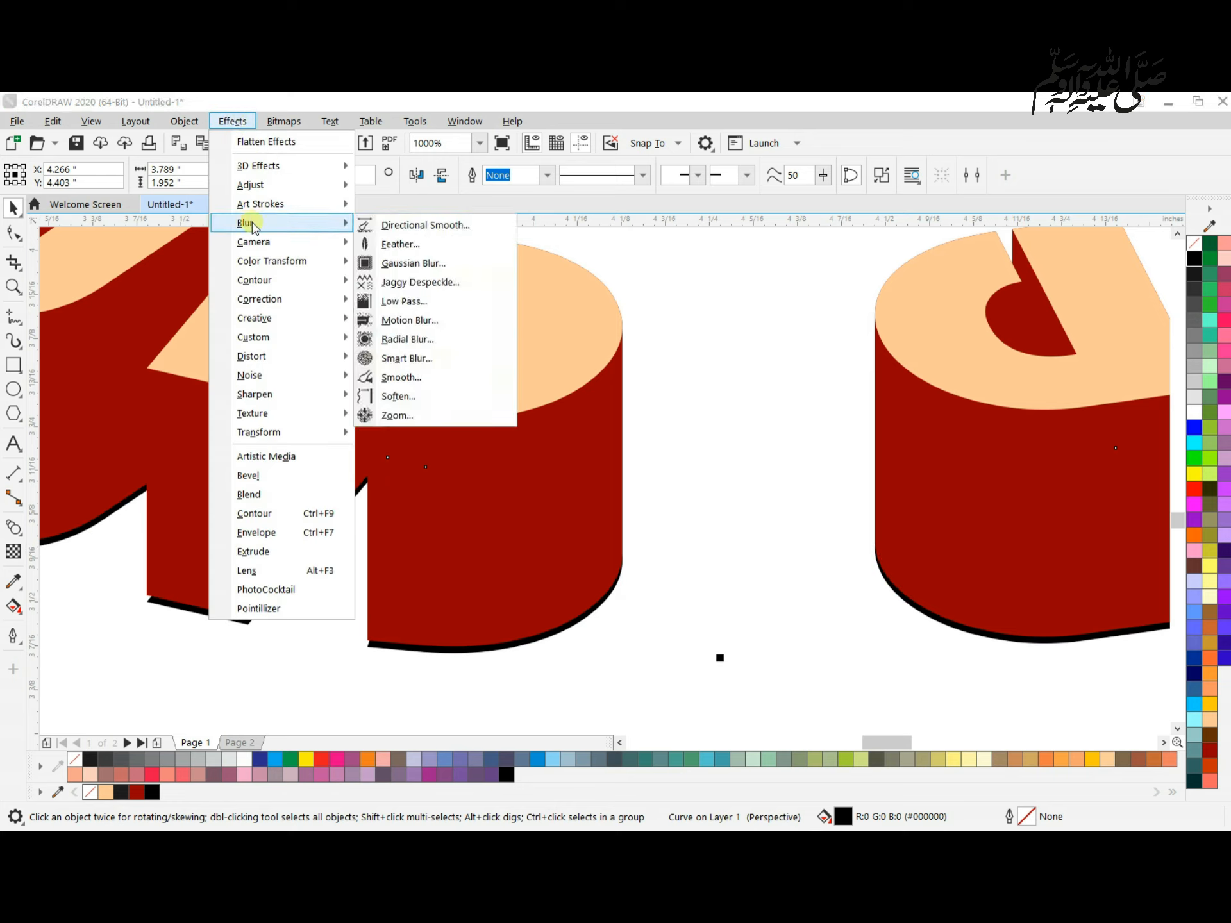
left_click(401, 263)
left_click_drag(530, 453, 510, 454)
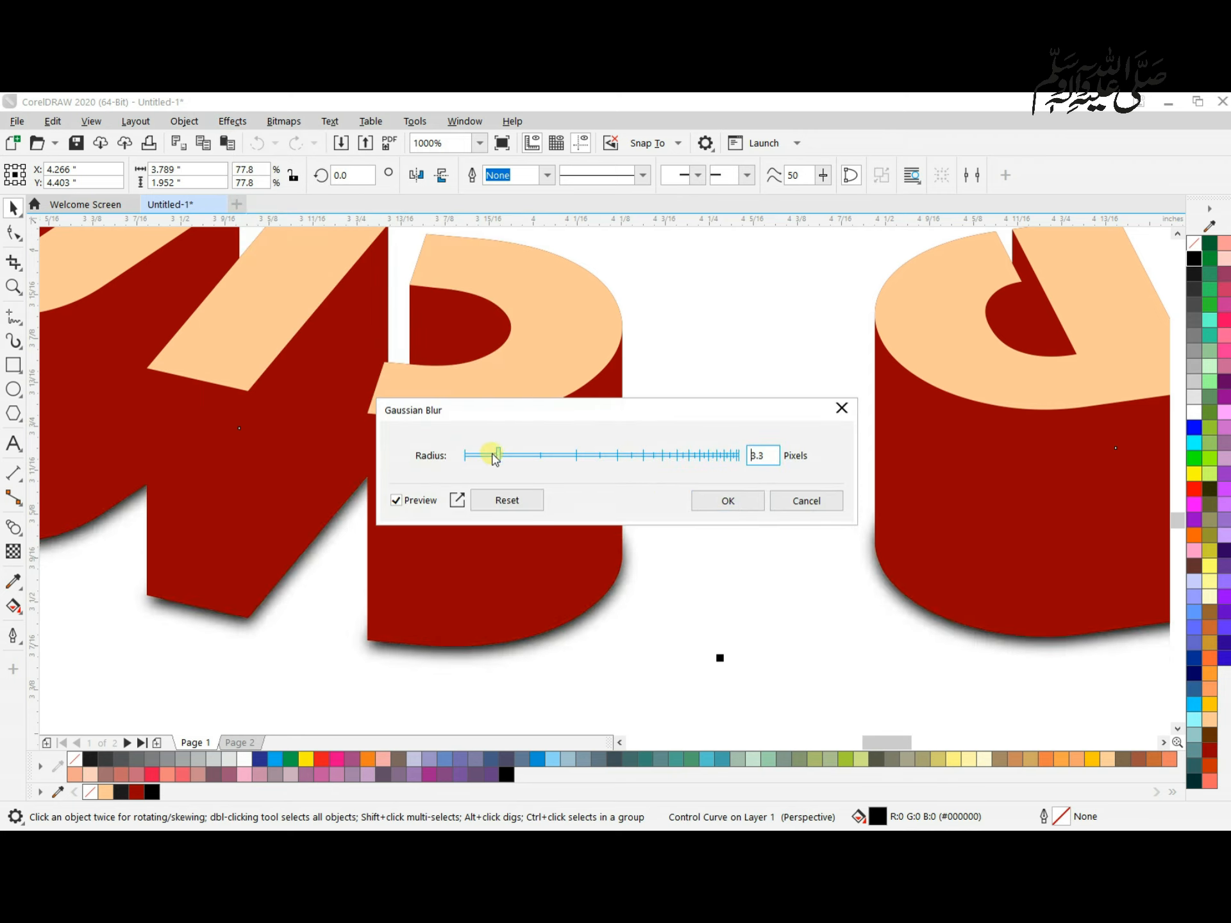
left_click(728, 501)
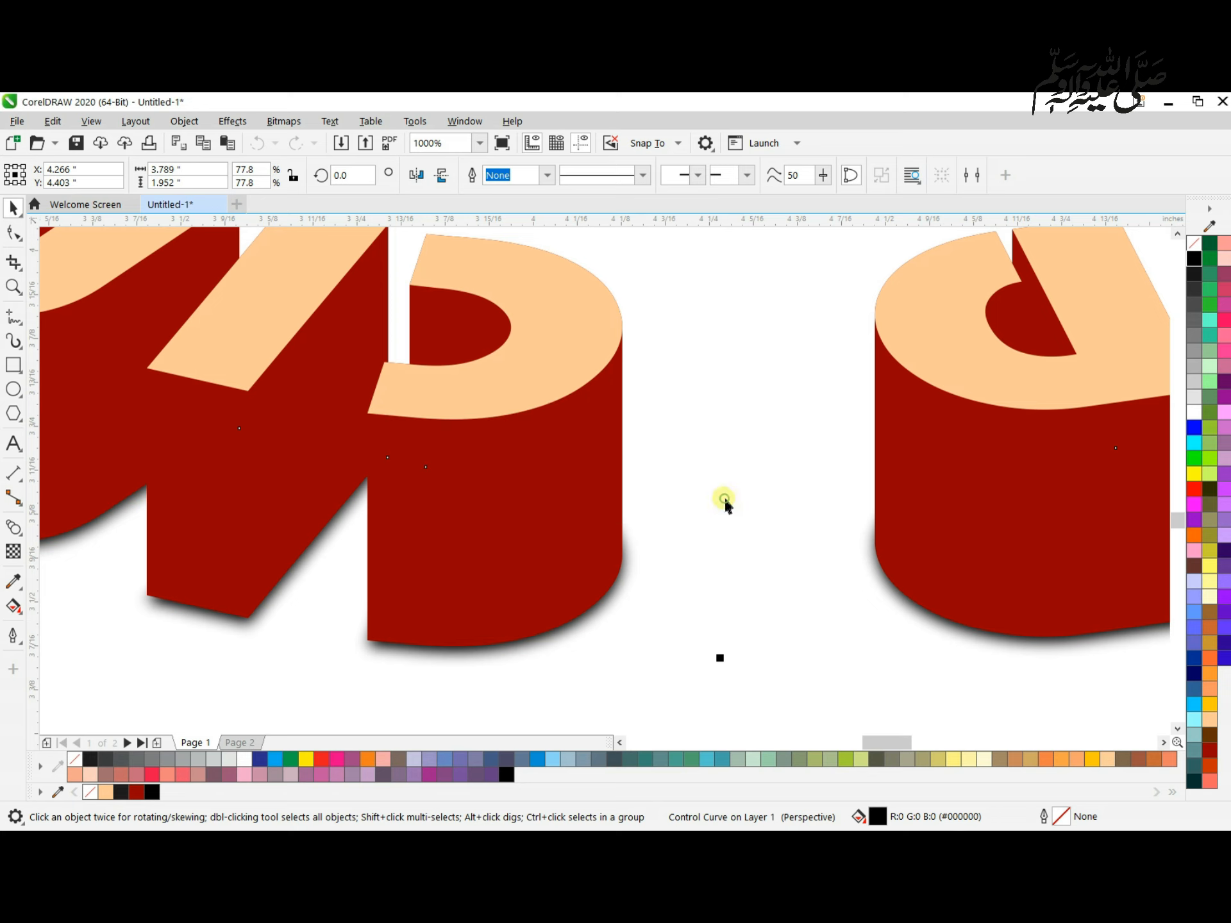
- Paste the cut group of dark red text rings onto page 1
scroll(625, 485, "down", 2)
left_click(621, 628)
scroll(589, 593, "down", 2)
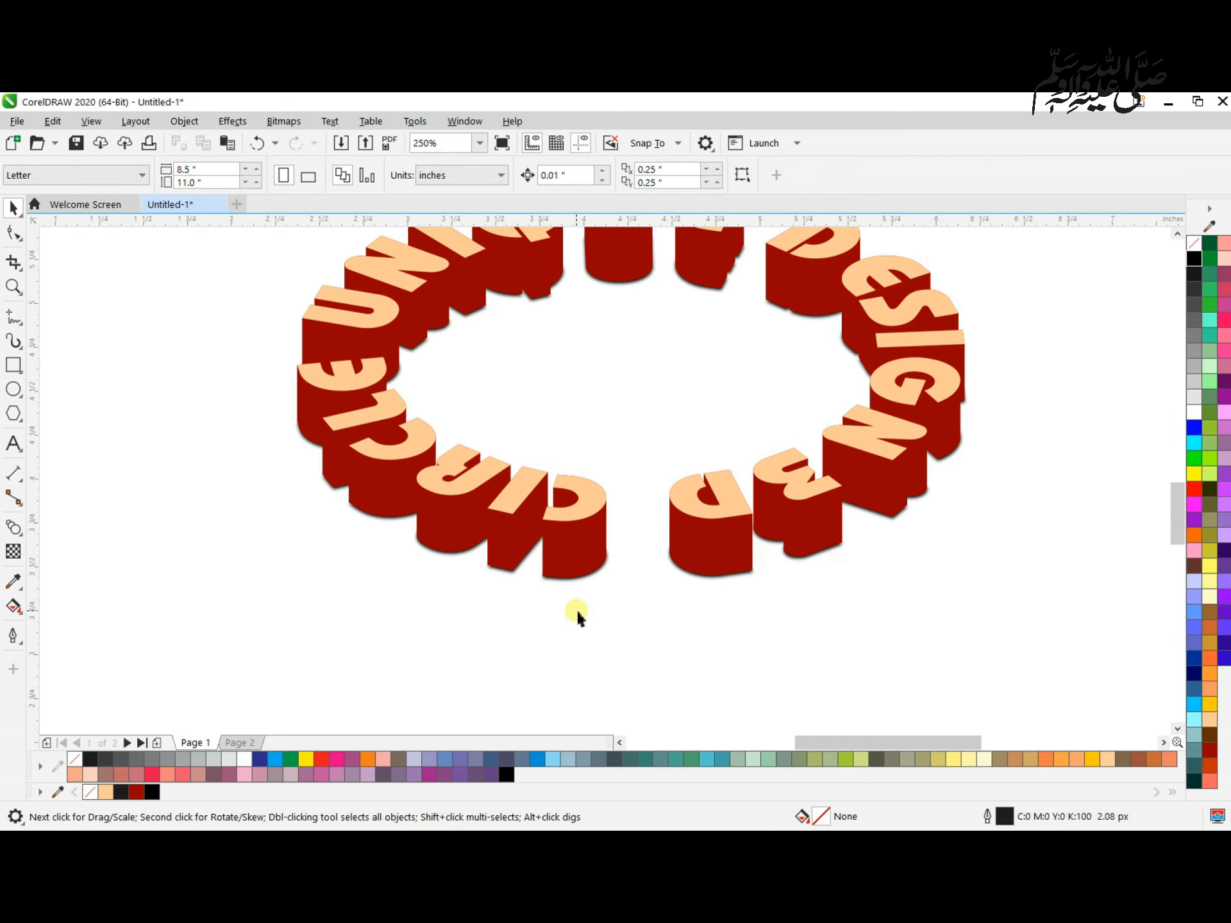
right_click(577, 609)
left_click(641, 744)
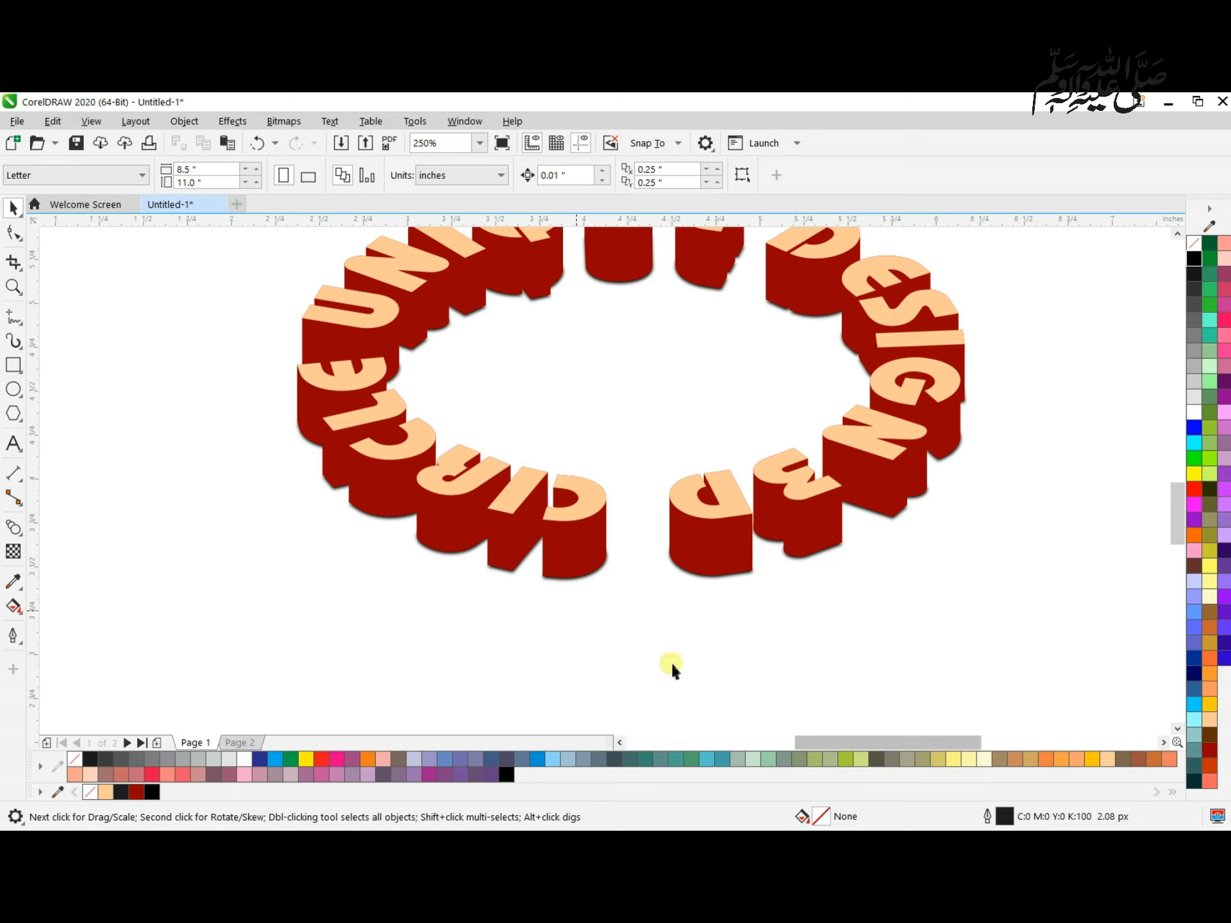
- Send the pasted dark red group to the back of the layer and offset it slightly down and right as a soft shadow
scroll(590, 557, "up", 2)
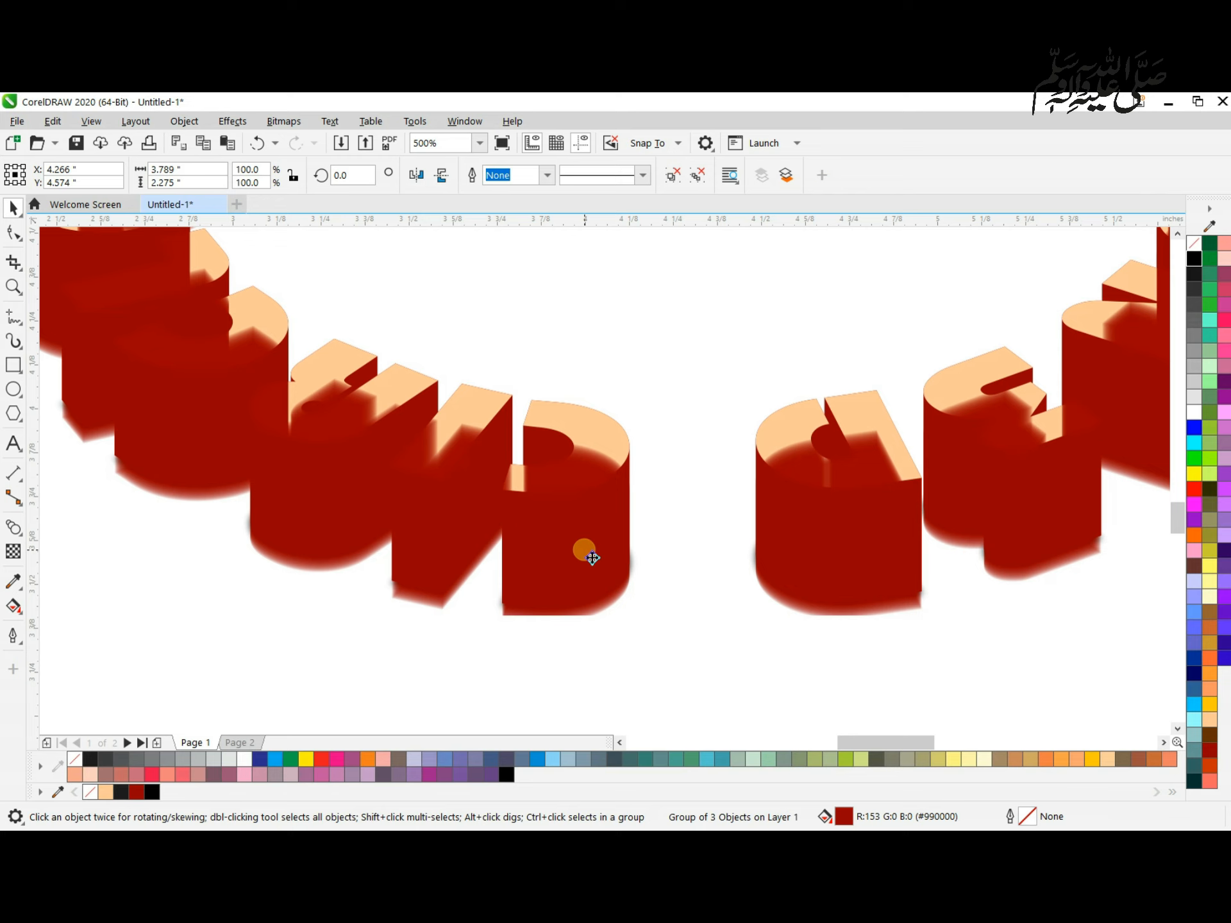
right_click(587, 547)
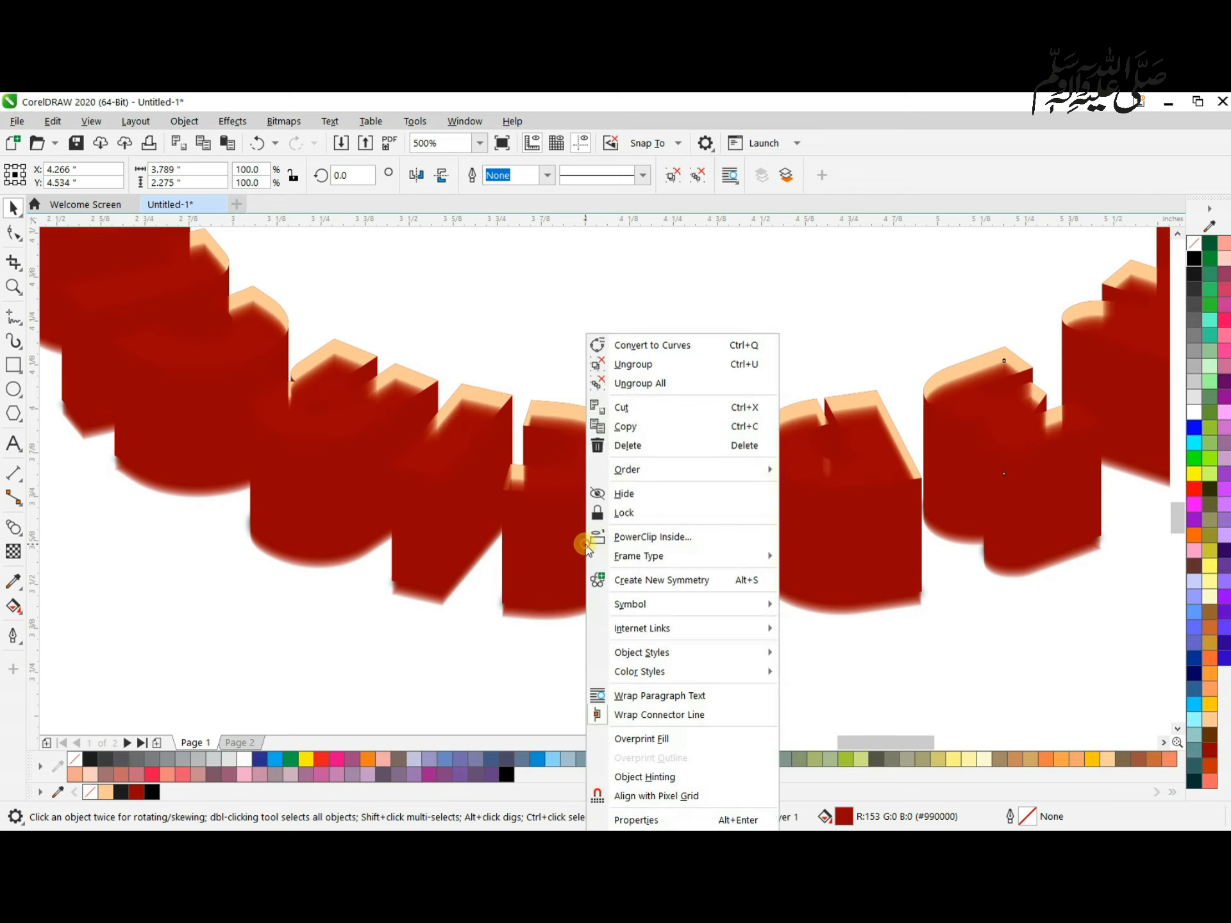
mouse_move(668, 470)
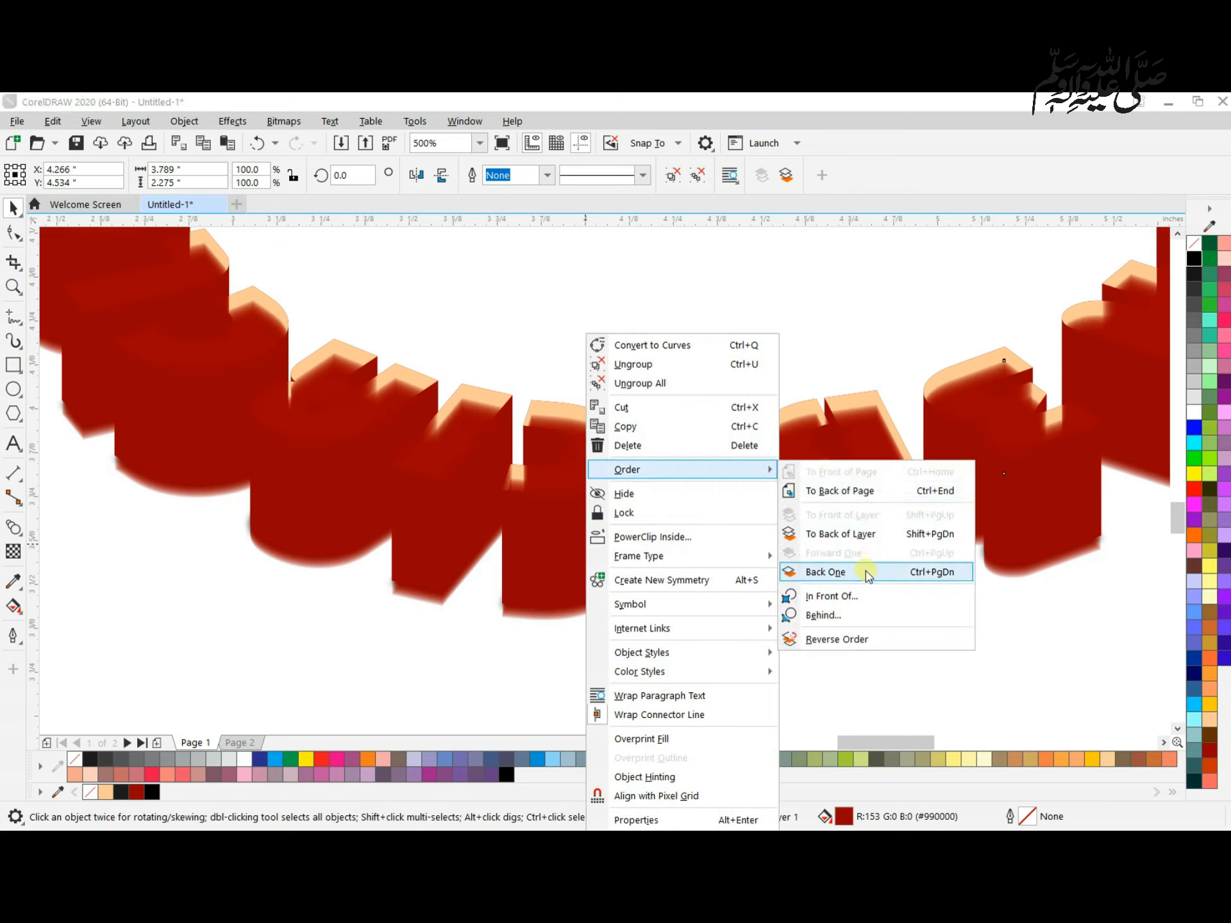
left_click(859, 534)
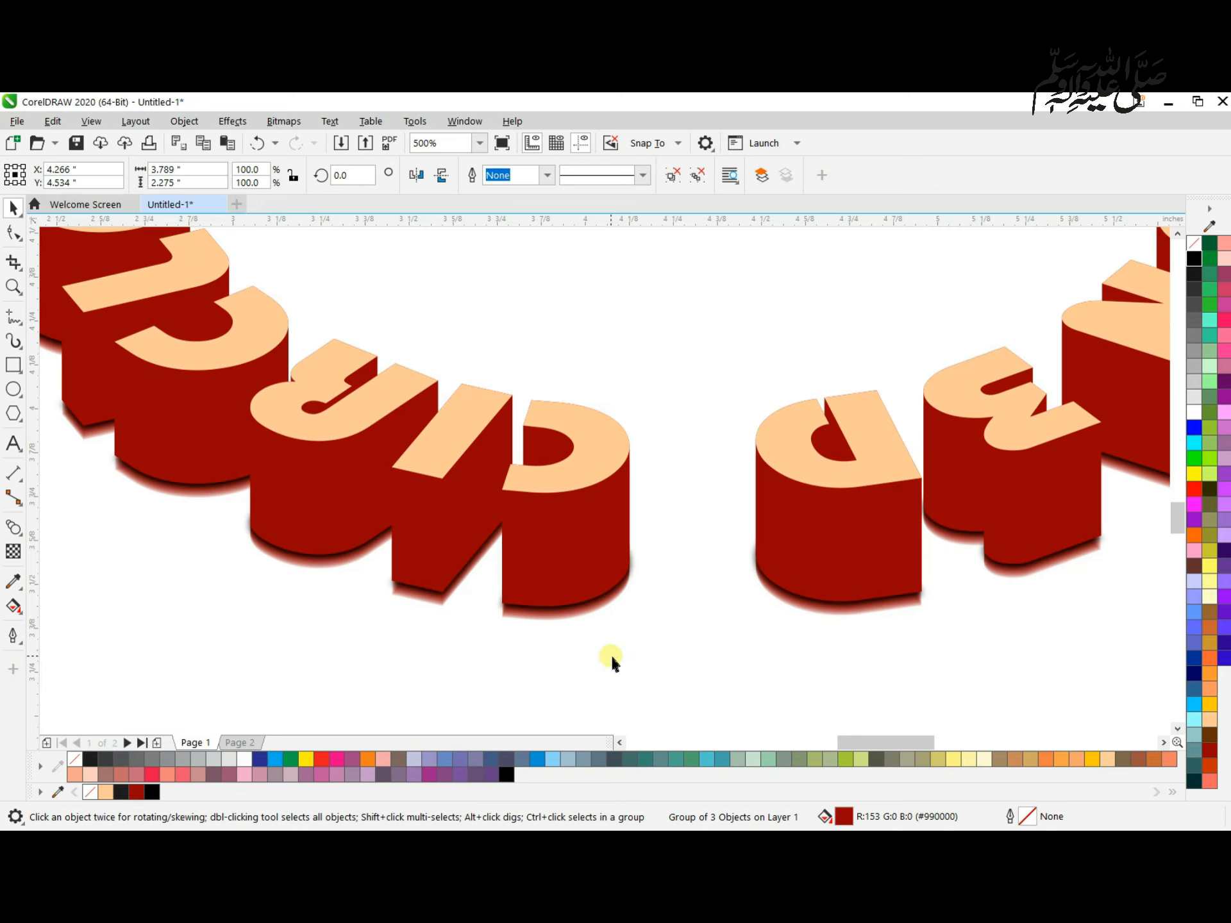
key("Right")
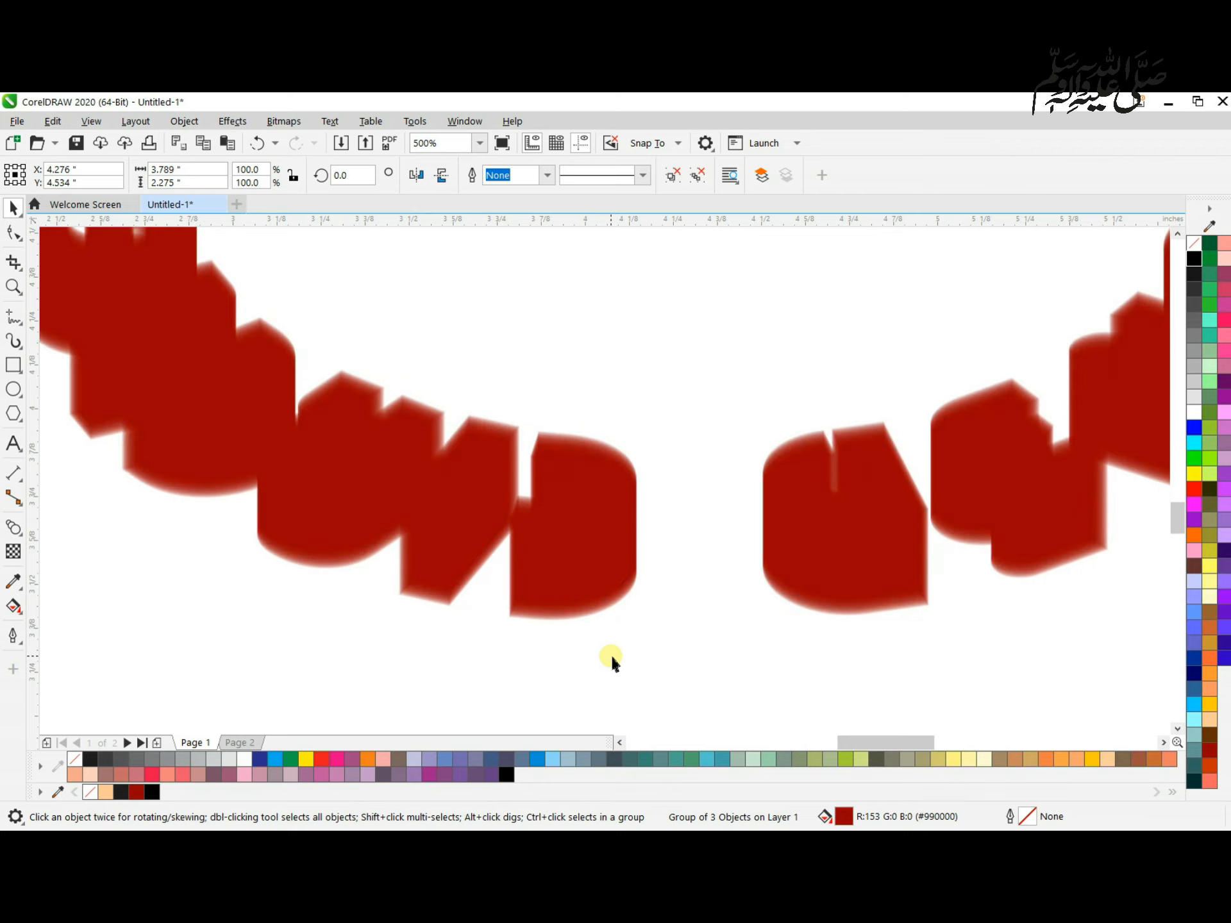
left_click(612, 660)
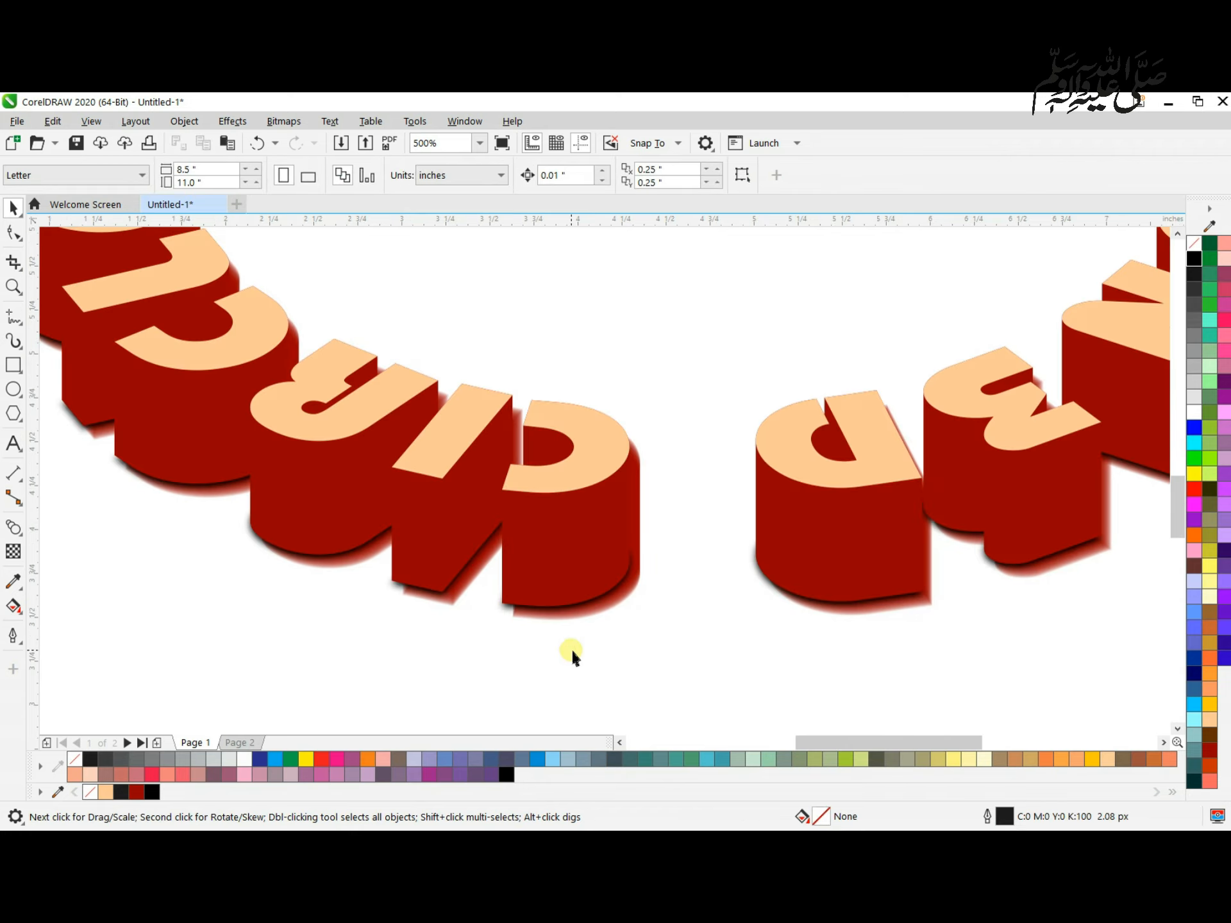
- Draw a rectangle about 5.21 by 3.56 inches around the finished 3D text ring
scroll(570, 647, "down", 4)
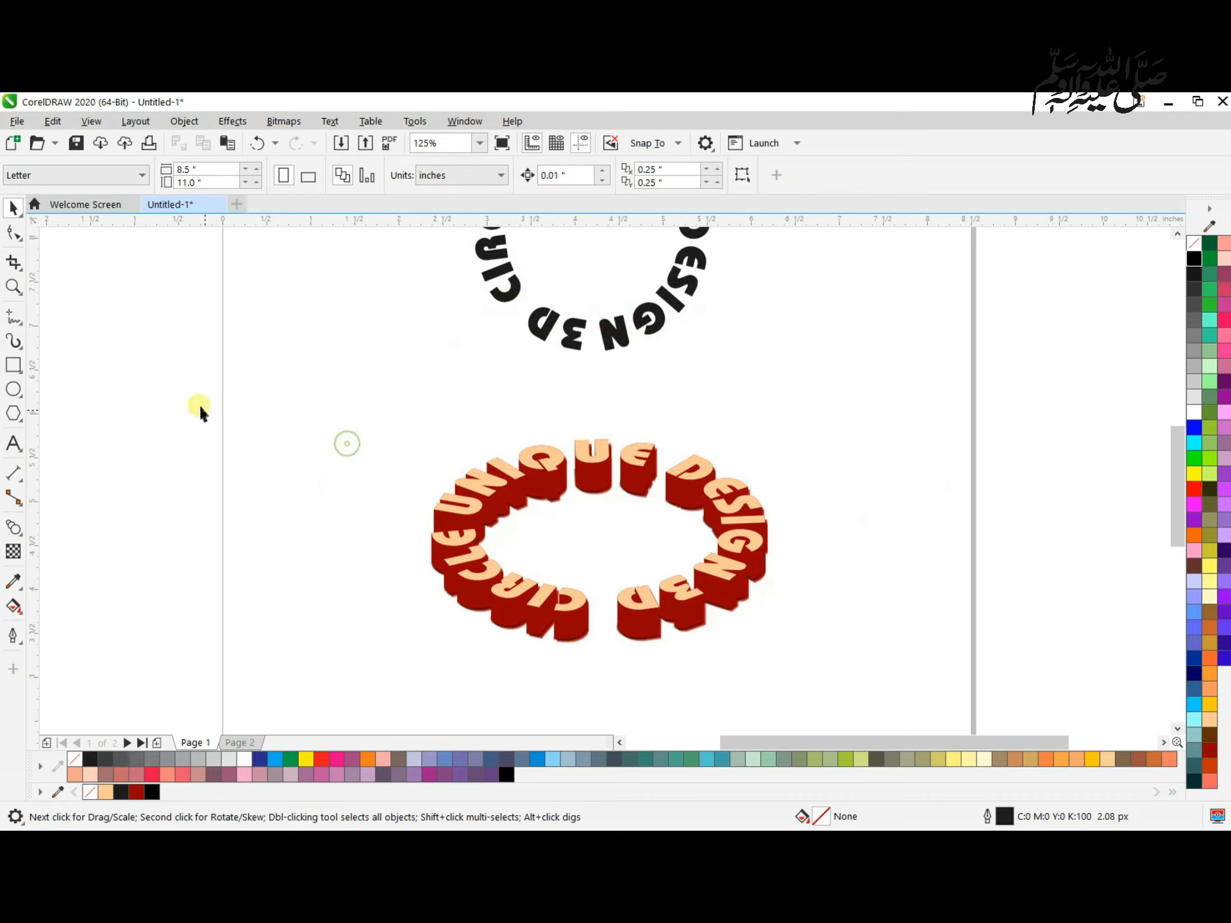
left_click(14, 366)
mouse_move(369, 387)
left_mouse_down()
mouse_move(772, 620)
mouse_move(827, 700)
left_mouse_up()
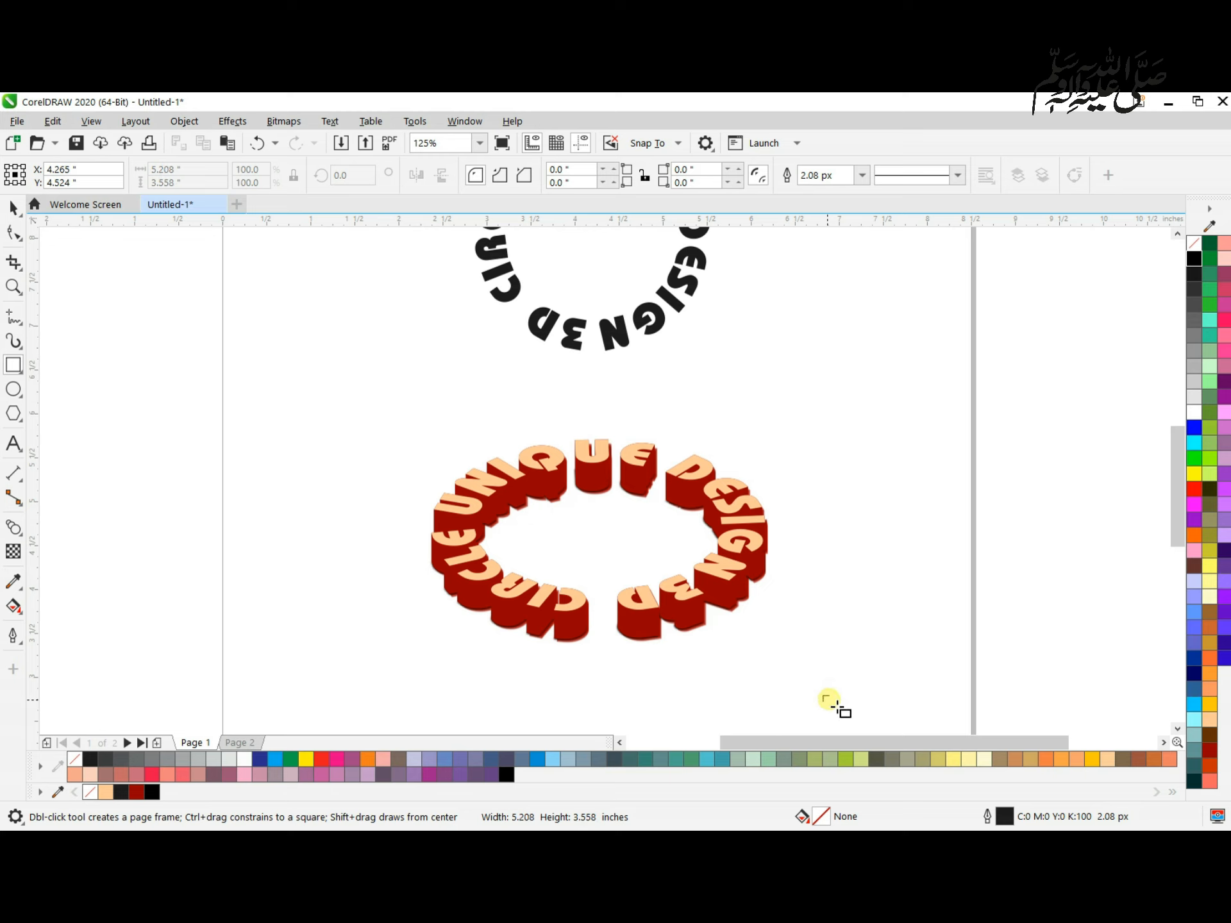
left_click(14, 207)
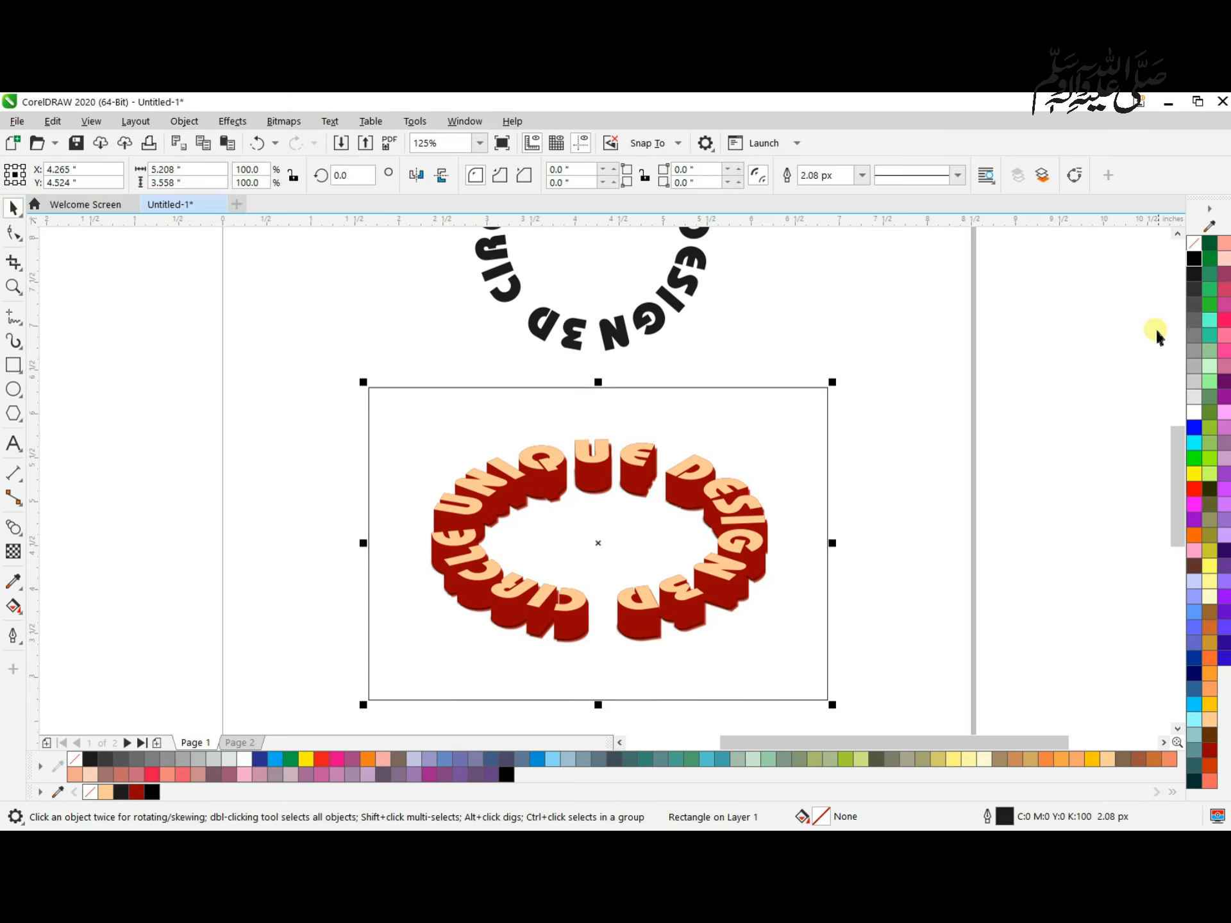
- Fill the background rectangle with dark grey (#666666), remove its outline and send it to the back of the layer
left_click(1179, 319)
left_click_drag(1180, 320, 772, 437)
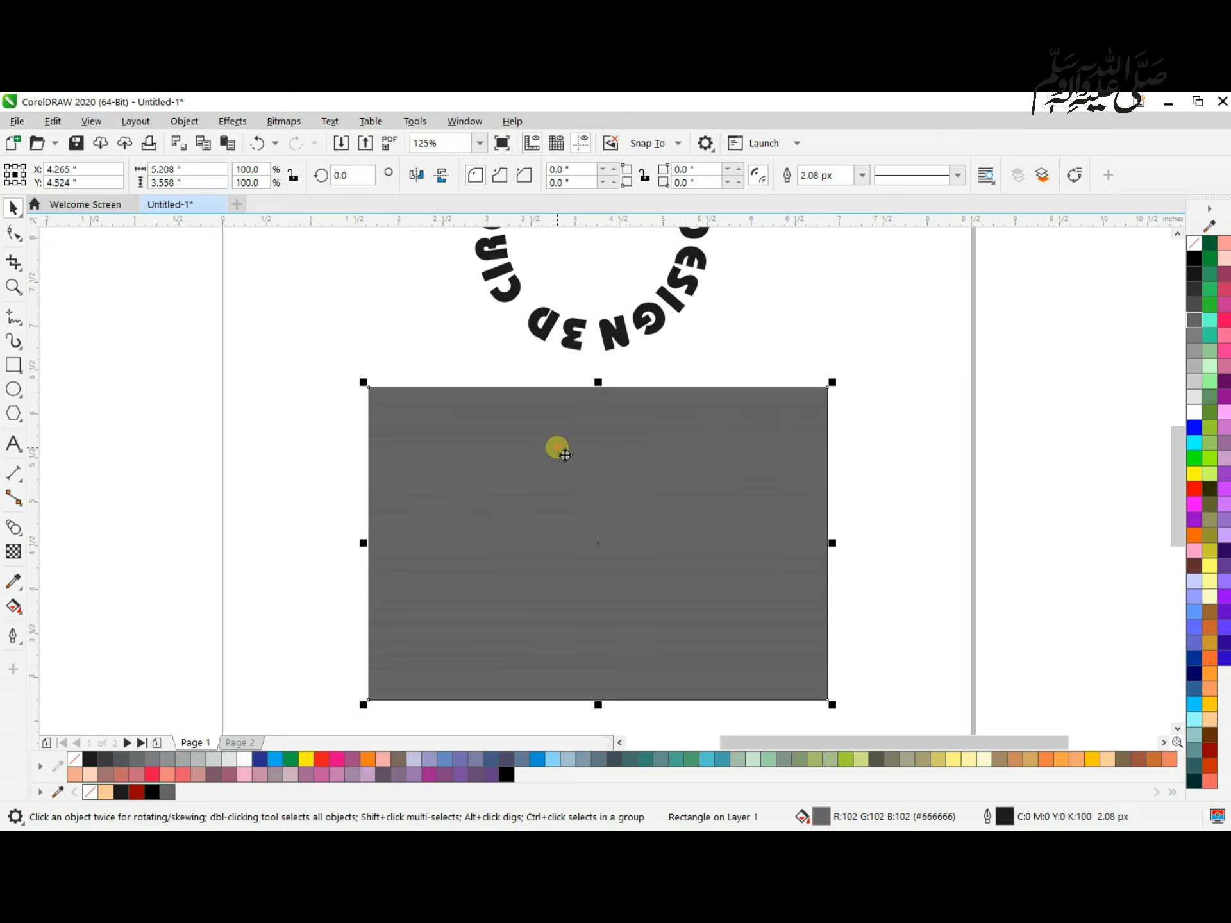
right_click(558, 445)
mouse_move(644, 471)
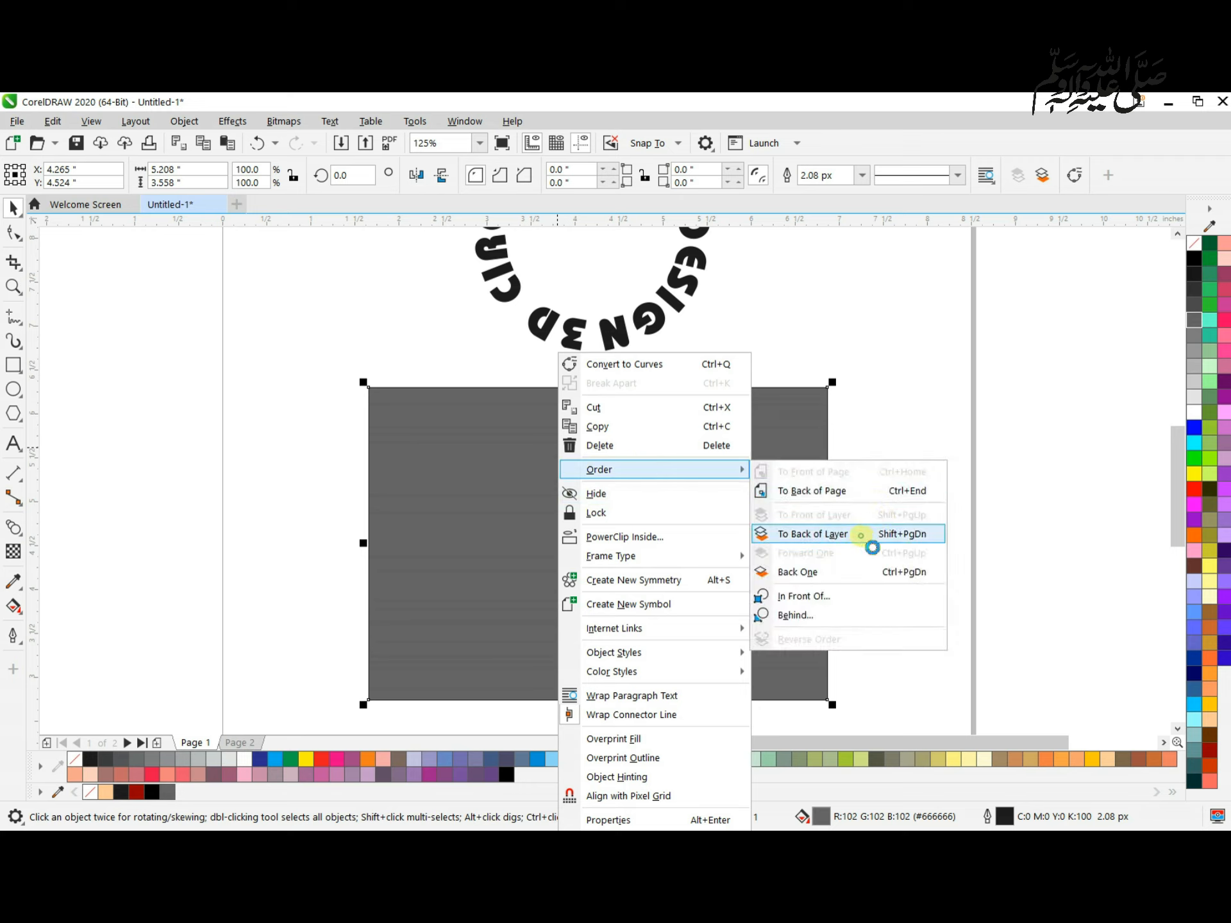
left_click(866, 538)
right_click(75, 759)
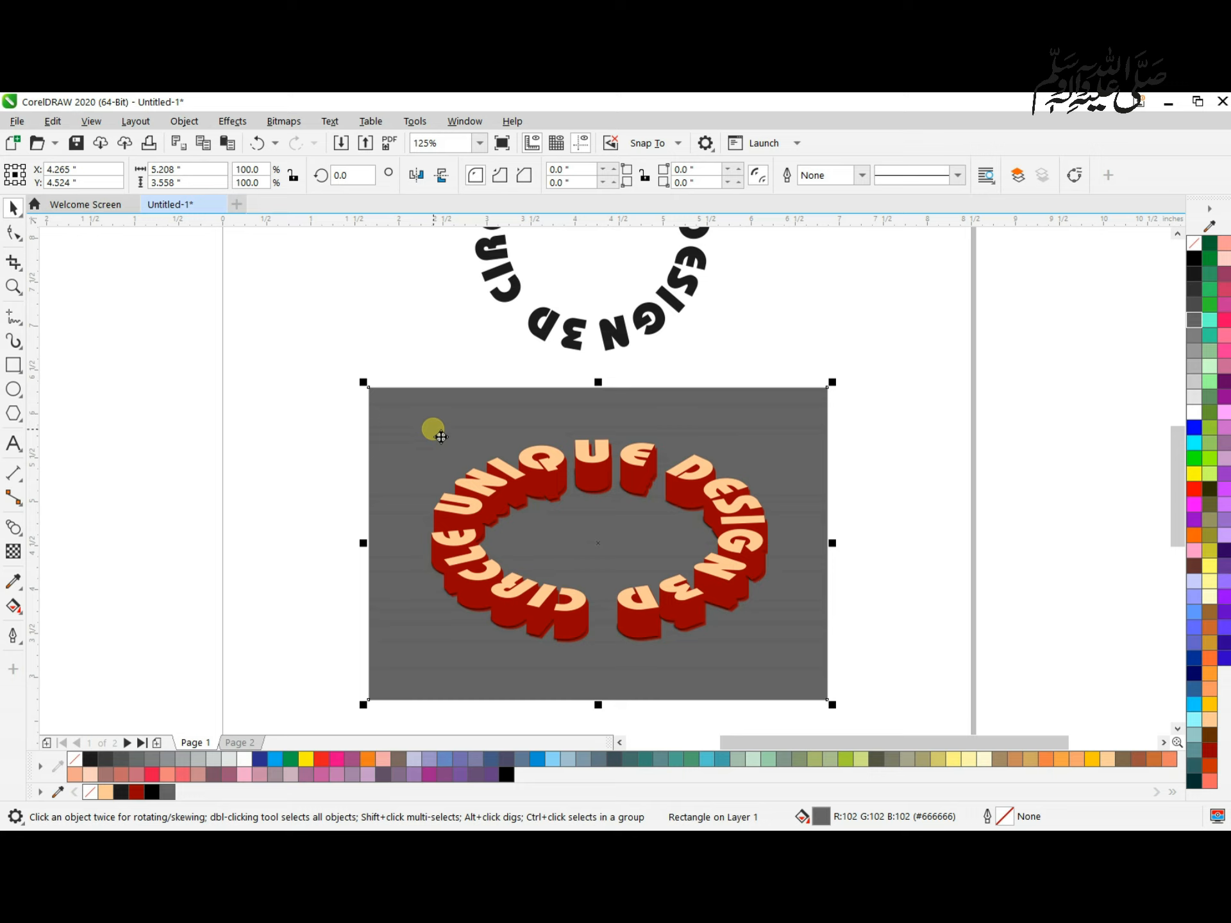
- Examine the 3D text ring against its grey background in a full-screen preview
key("z")
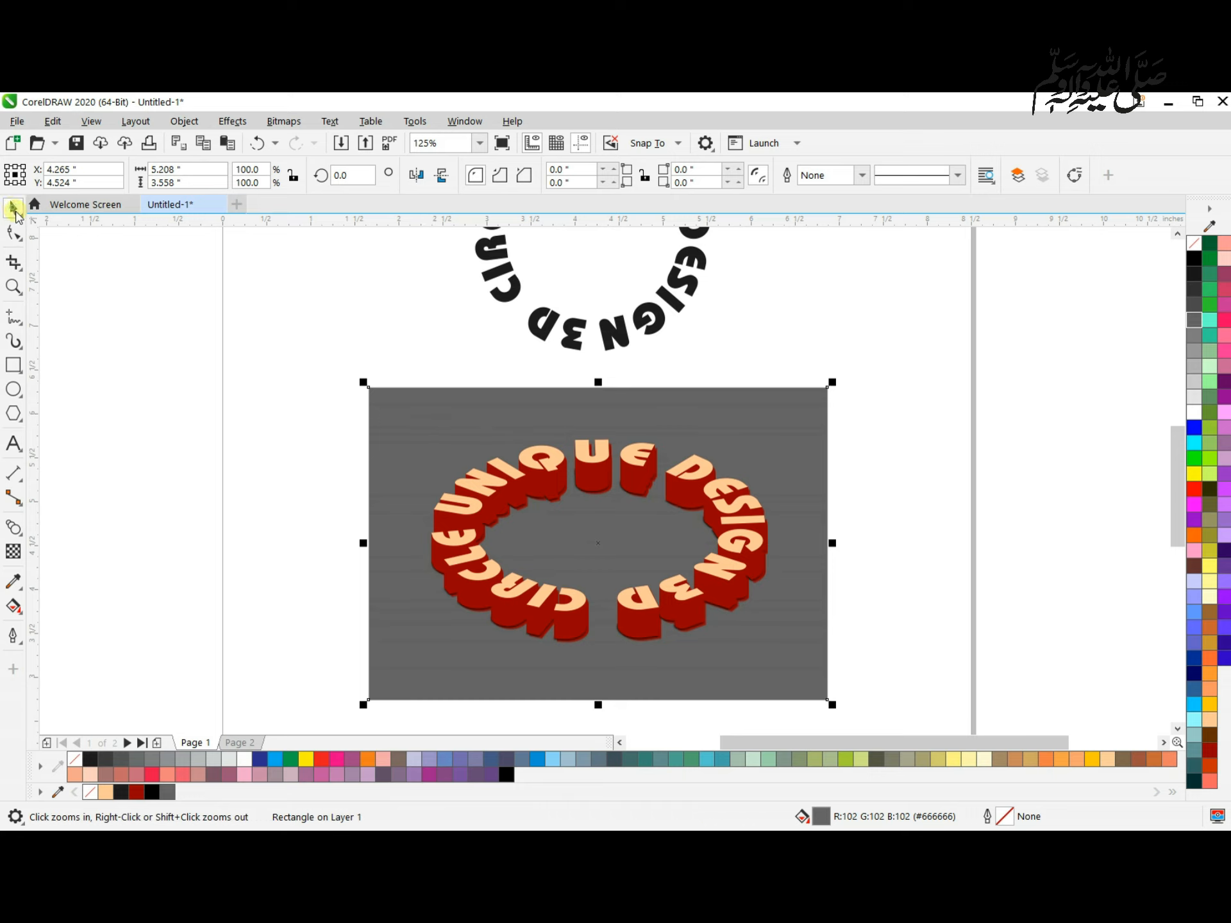
left_click_drag(407, 417, 791, 652)
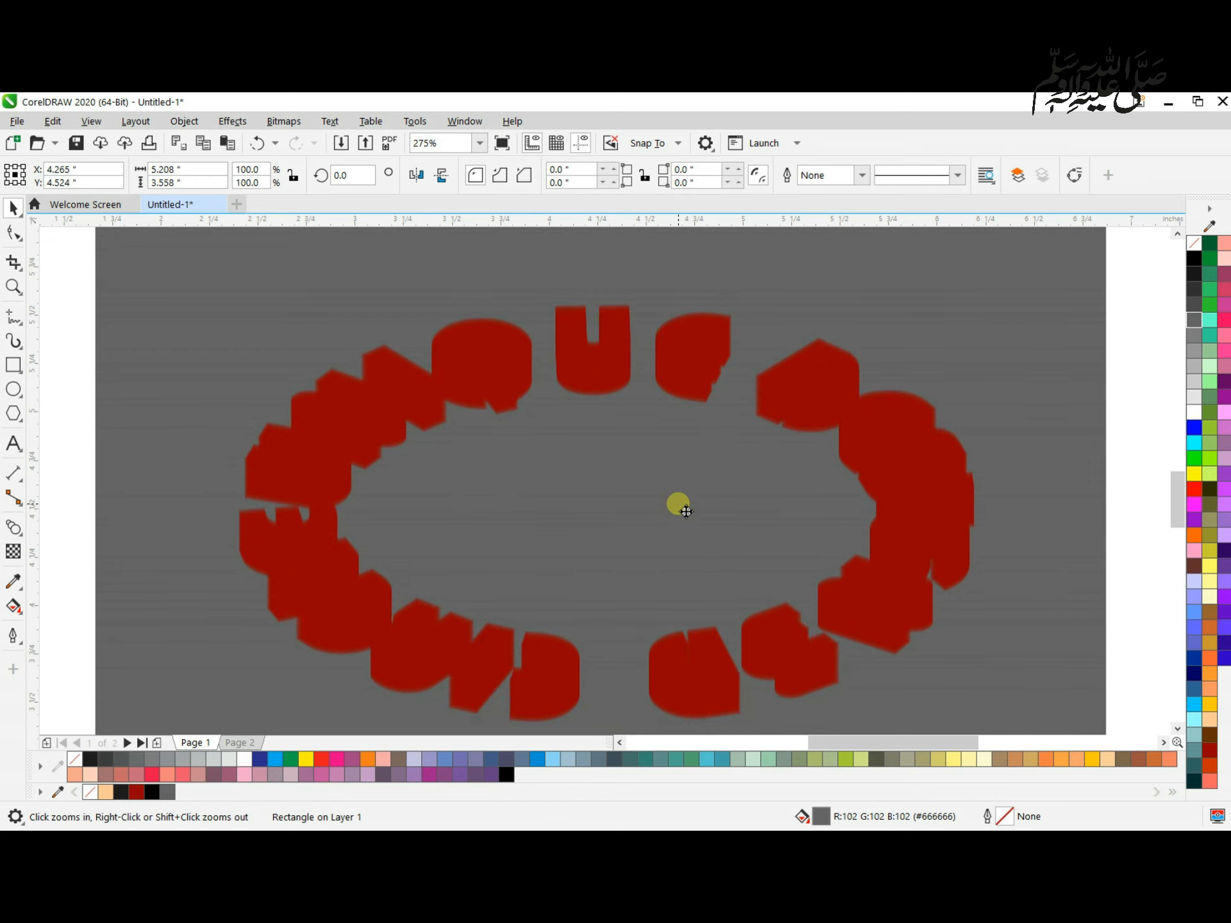
left_click(88, 122)
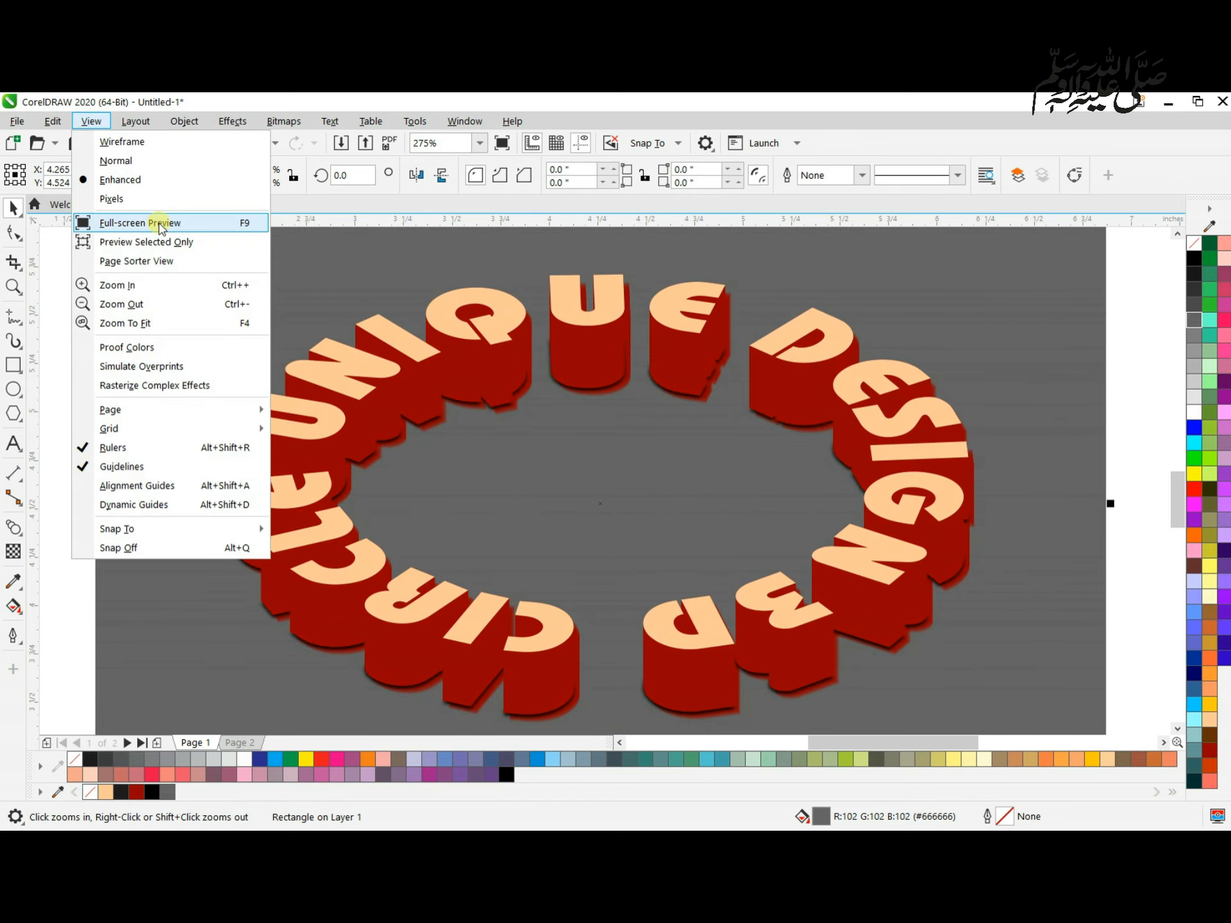
left_click(157, 223)
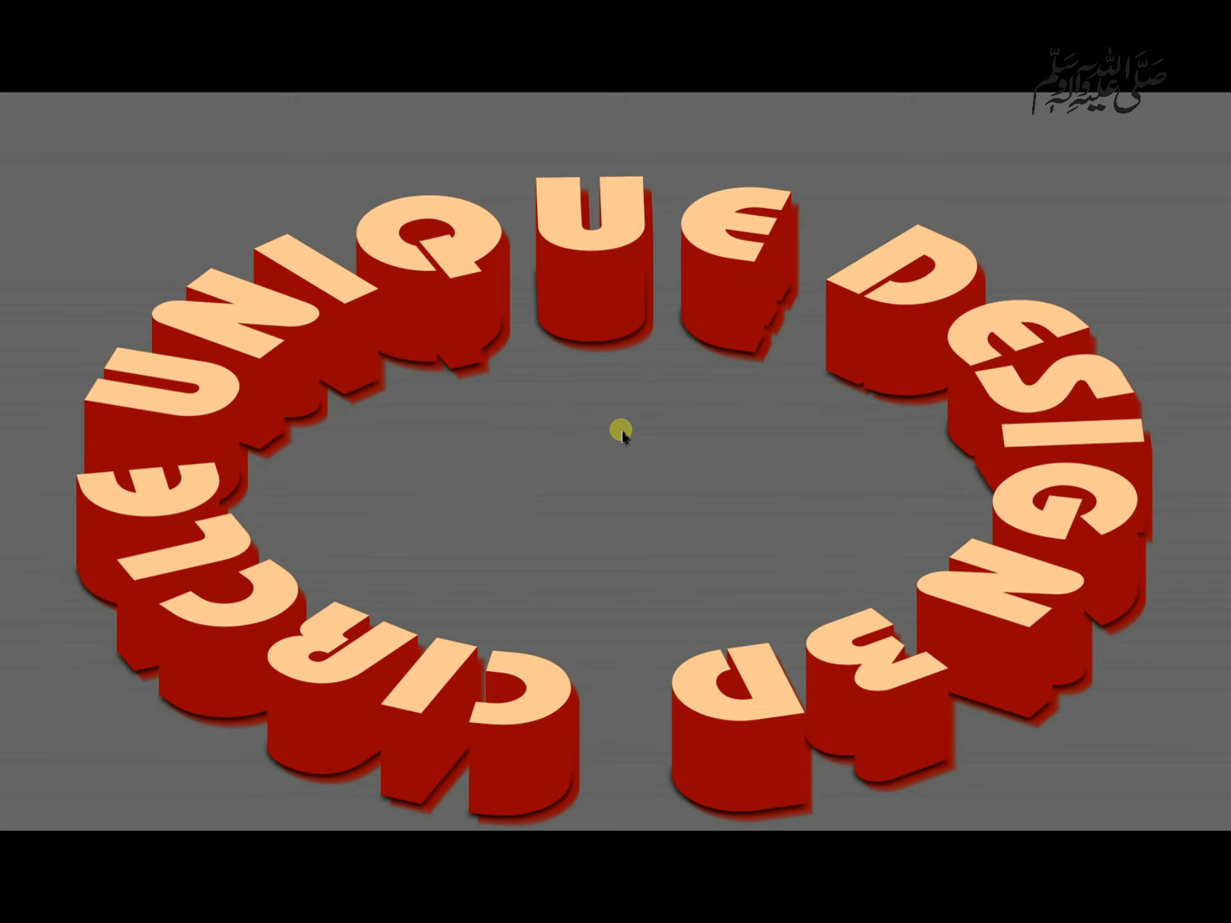
key("F9")
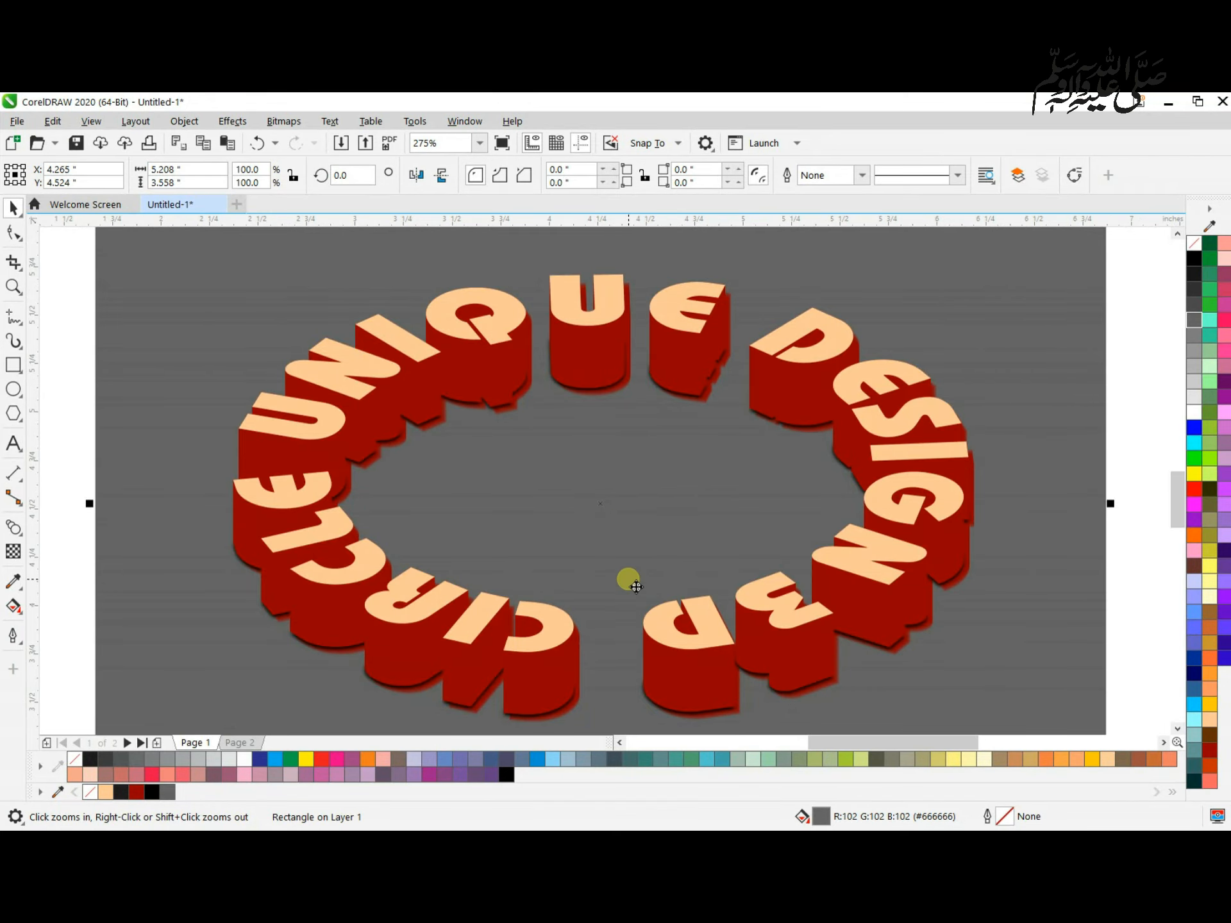
- Nudge the blurred dark red shadow group 0.03 inches to the left, beneath the ring's block letters
right_click(629, 580)
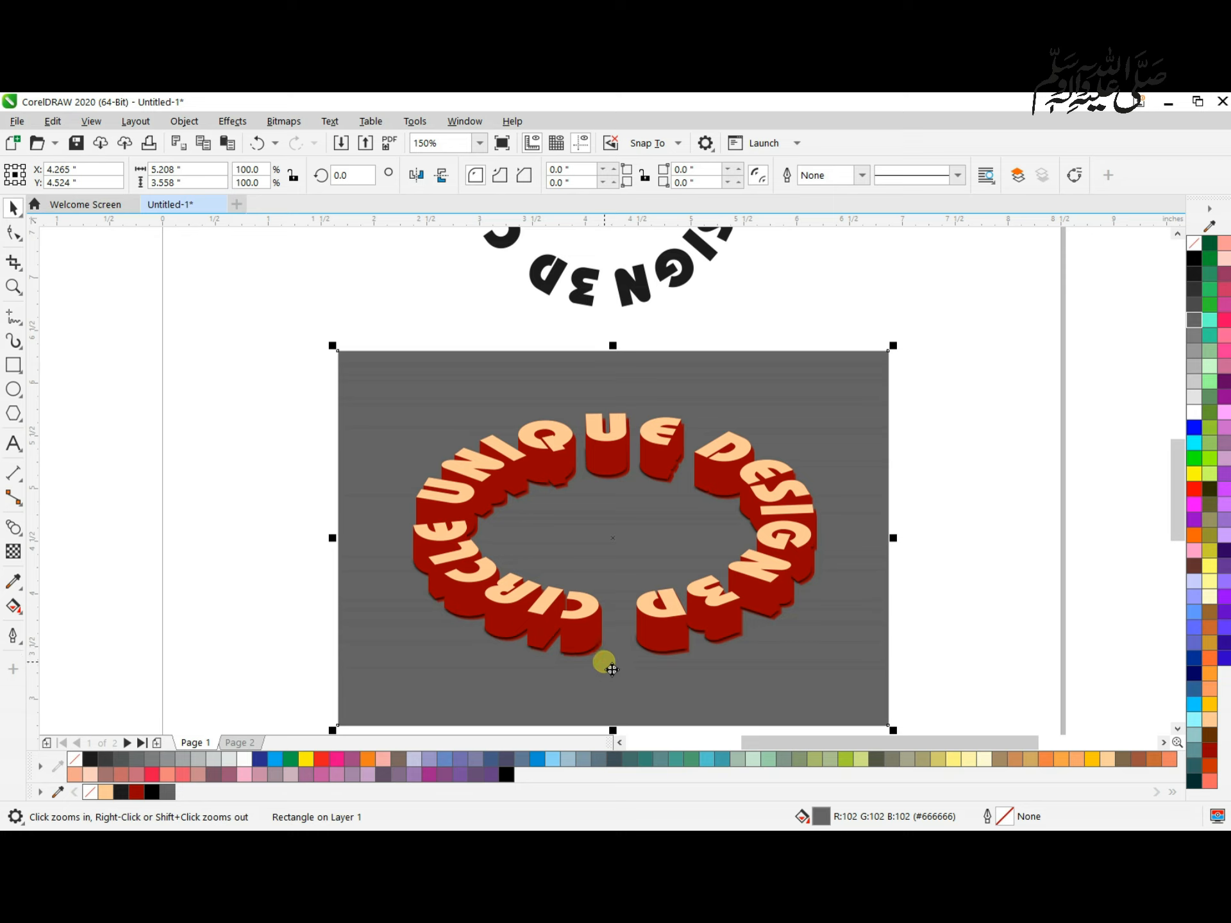
left_click_drag(505, 615, 660, 673)
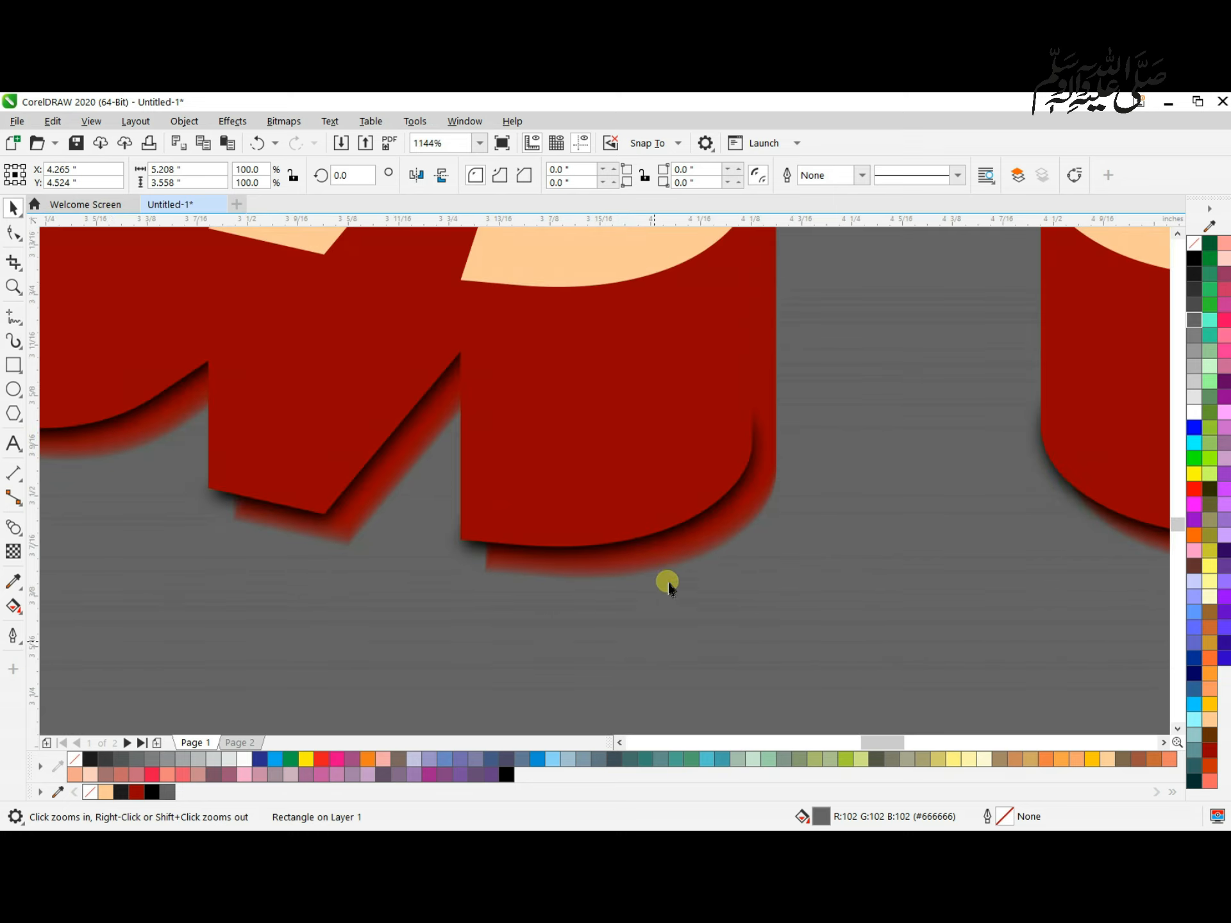
key("space")
left_click(660, 566)
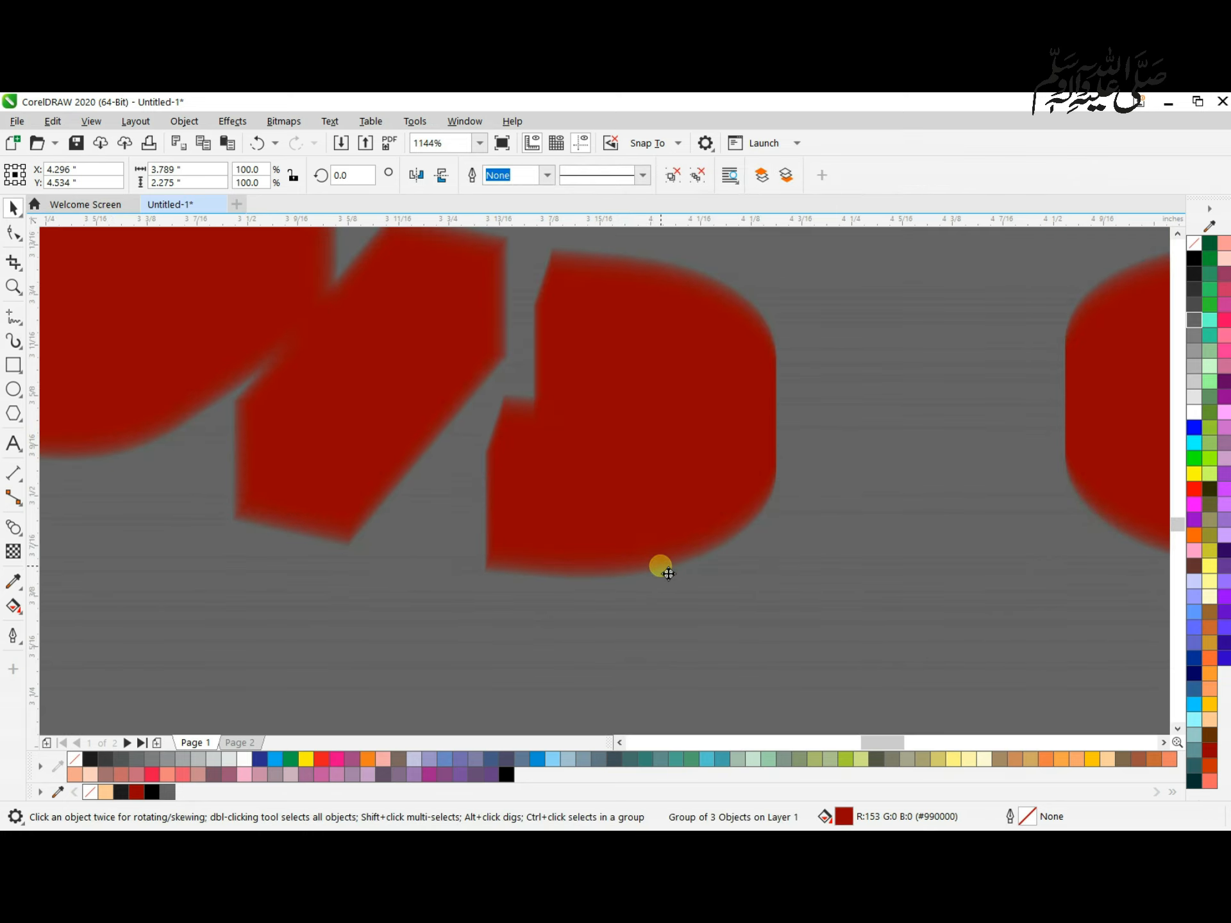
key("Escape")
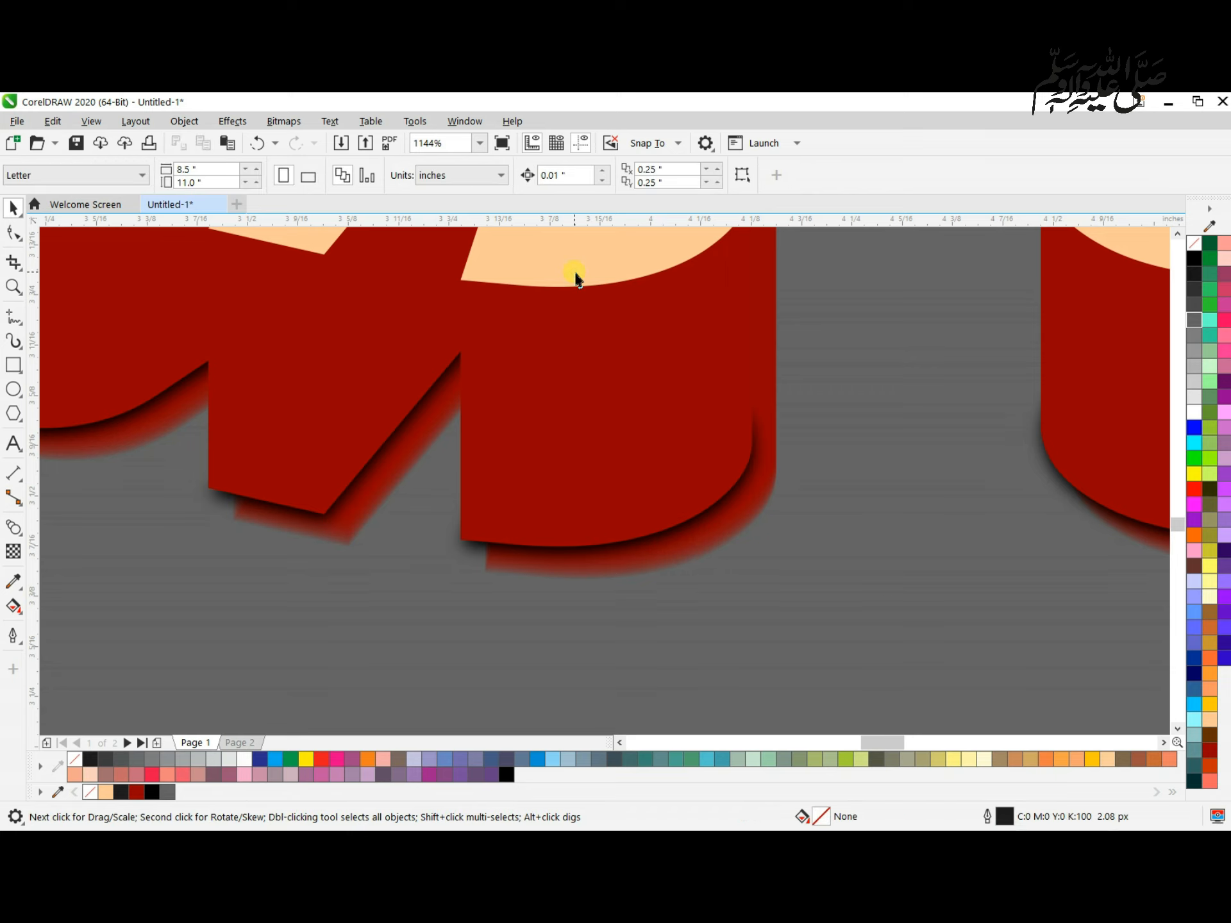
left_click(631, 570)
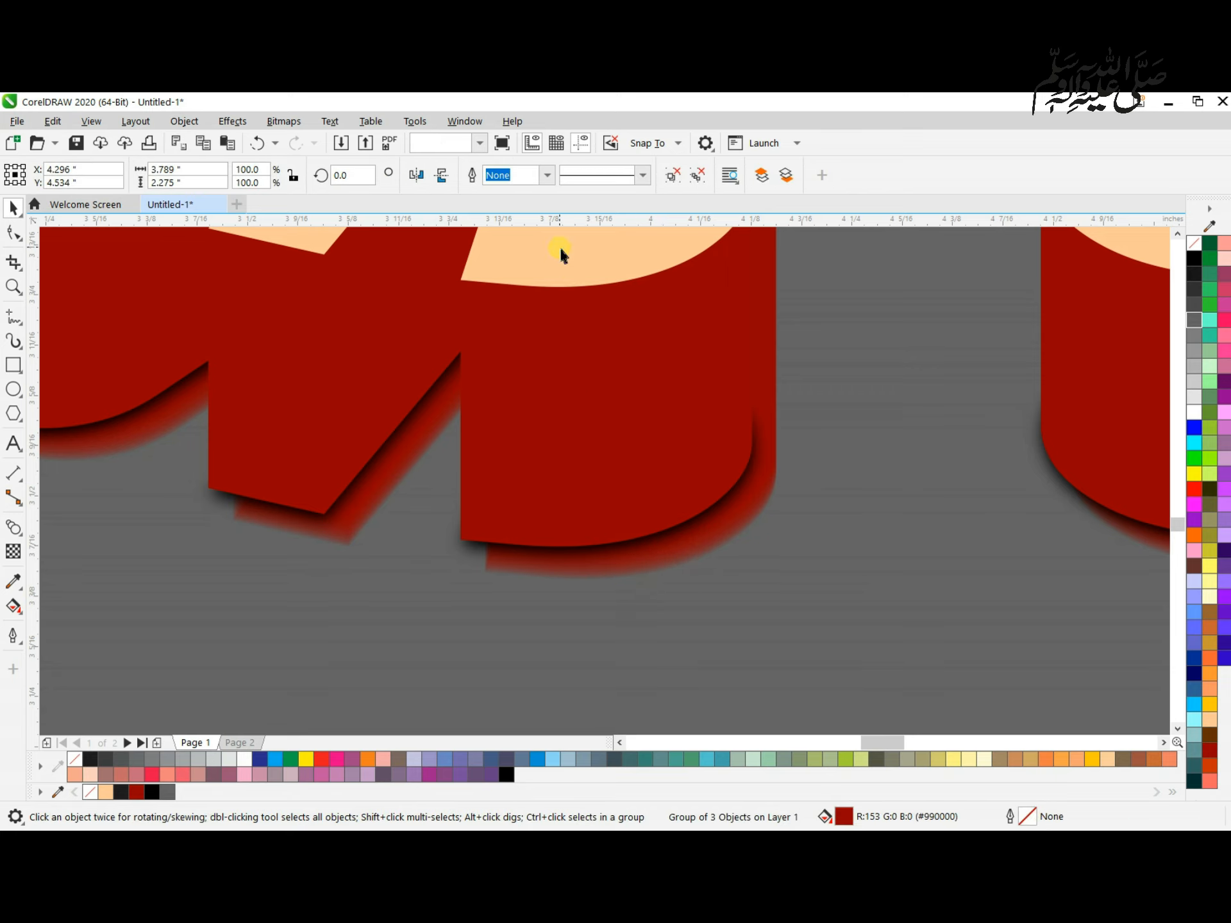
left_click(559, 245)
left_click(641, 566)
key("Left")
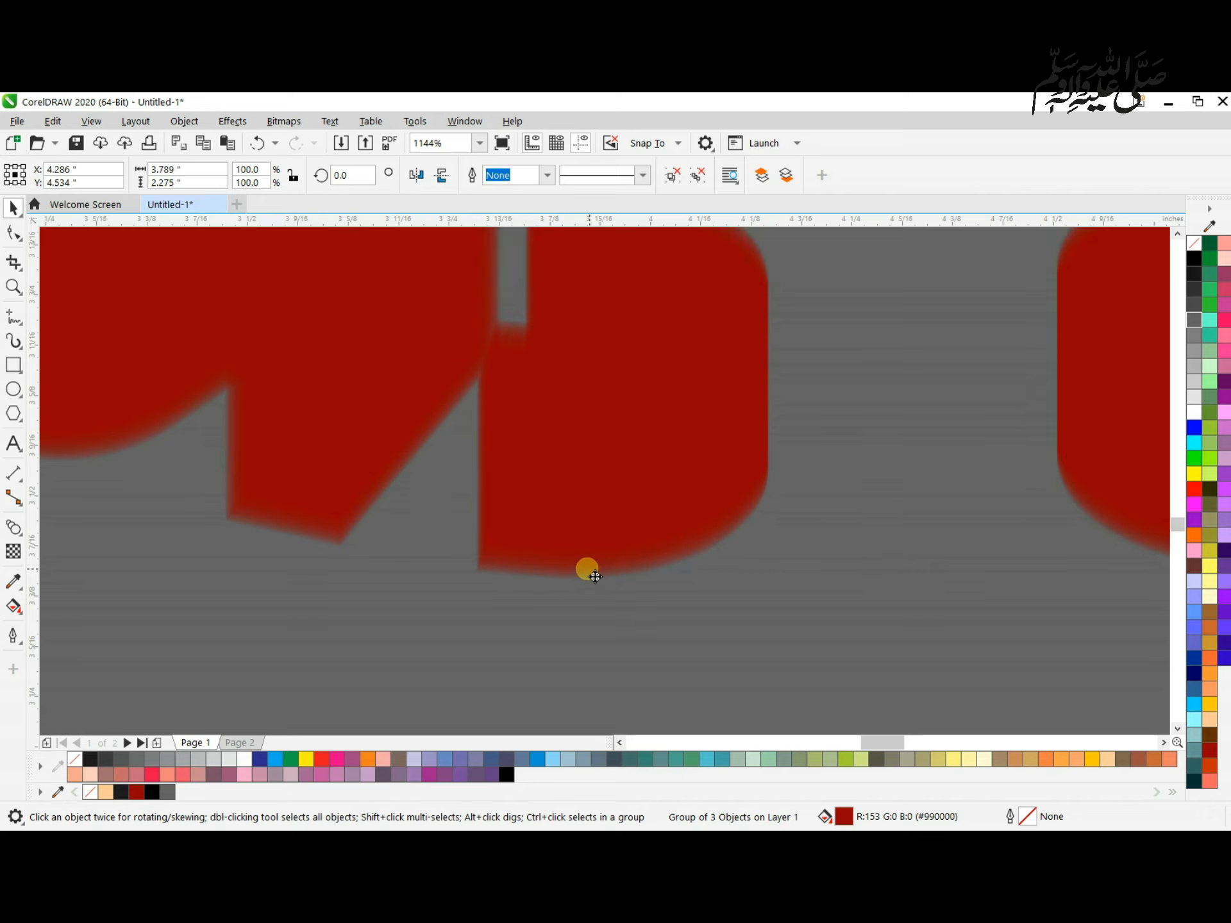
key("Left")
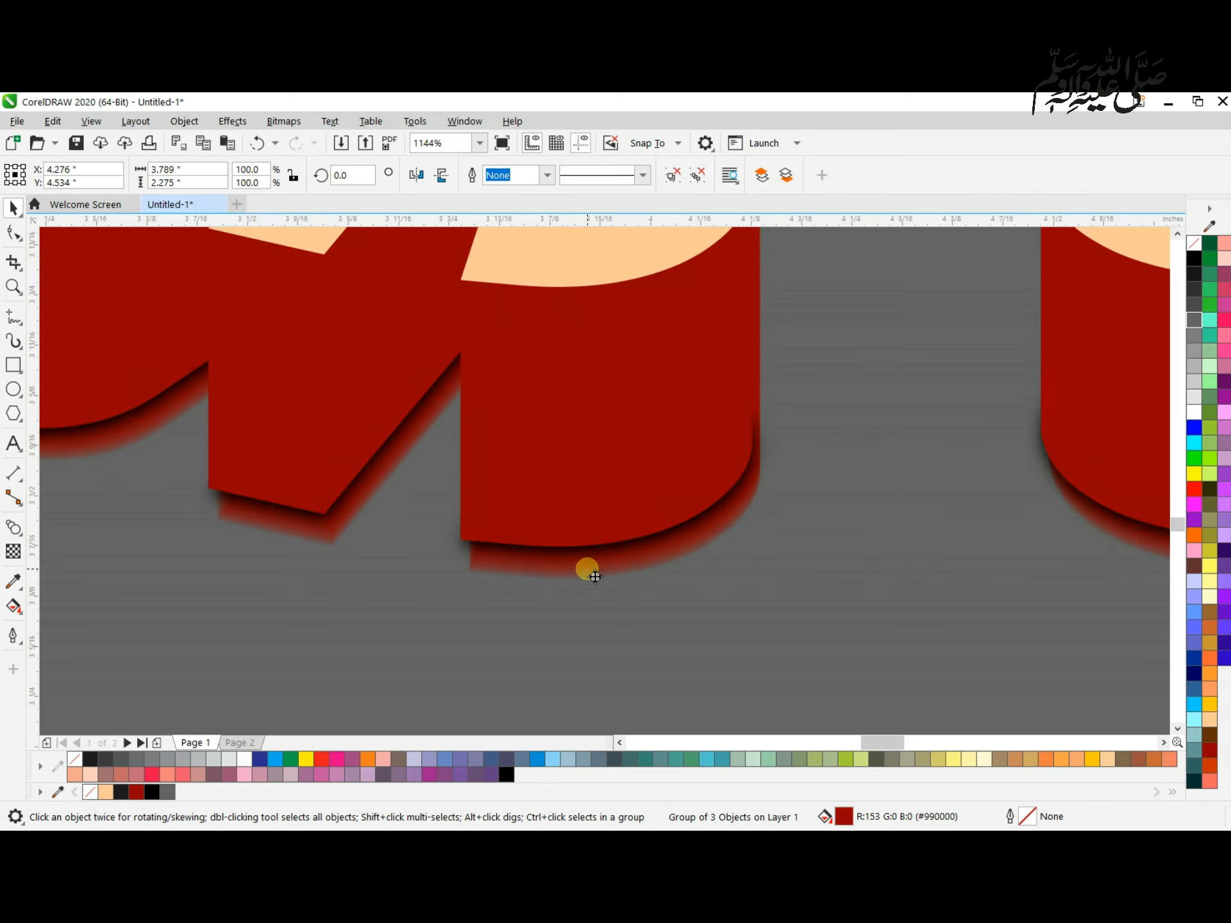
key("Left")
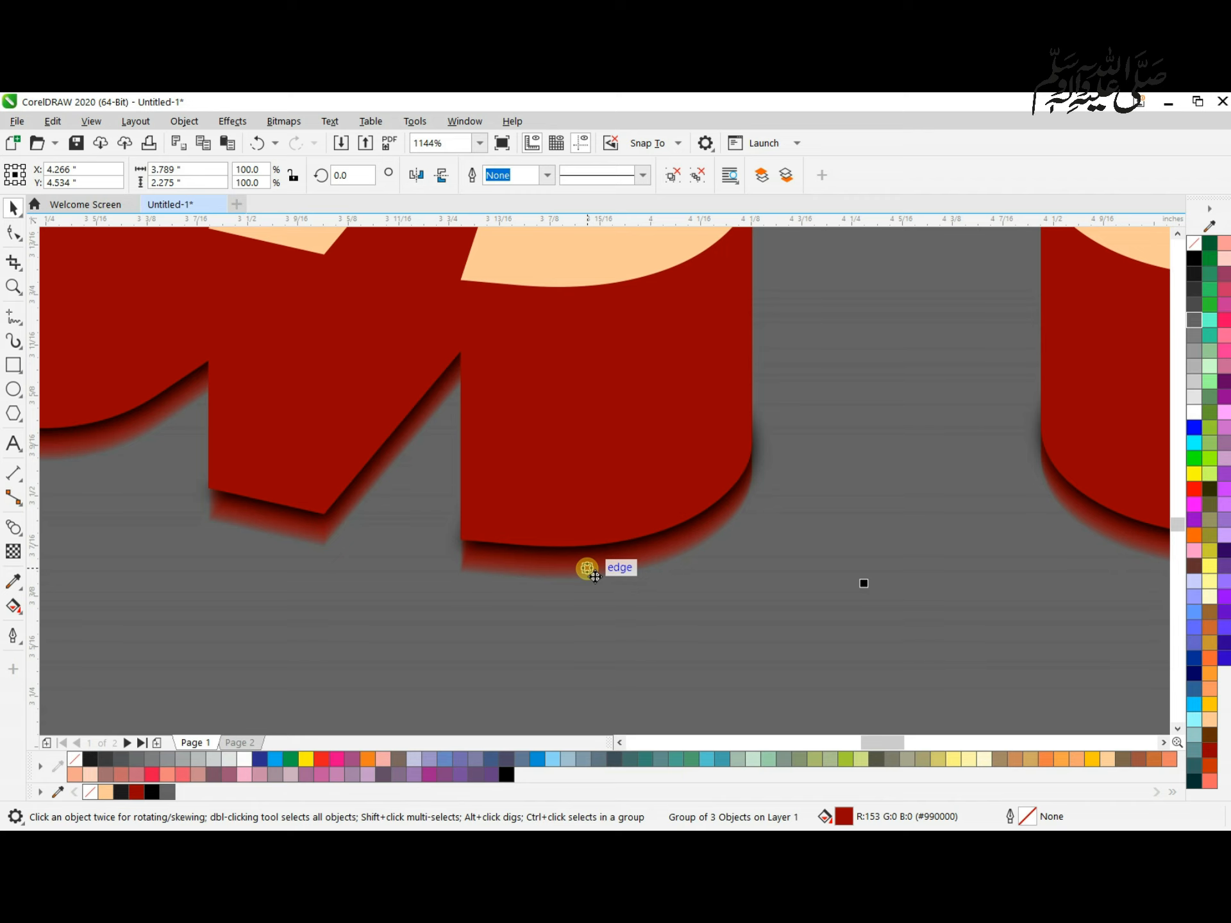
scroll(587, 593, "down", 2)
scroll(587, 609, "down", 2)
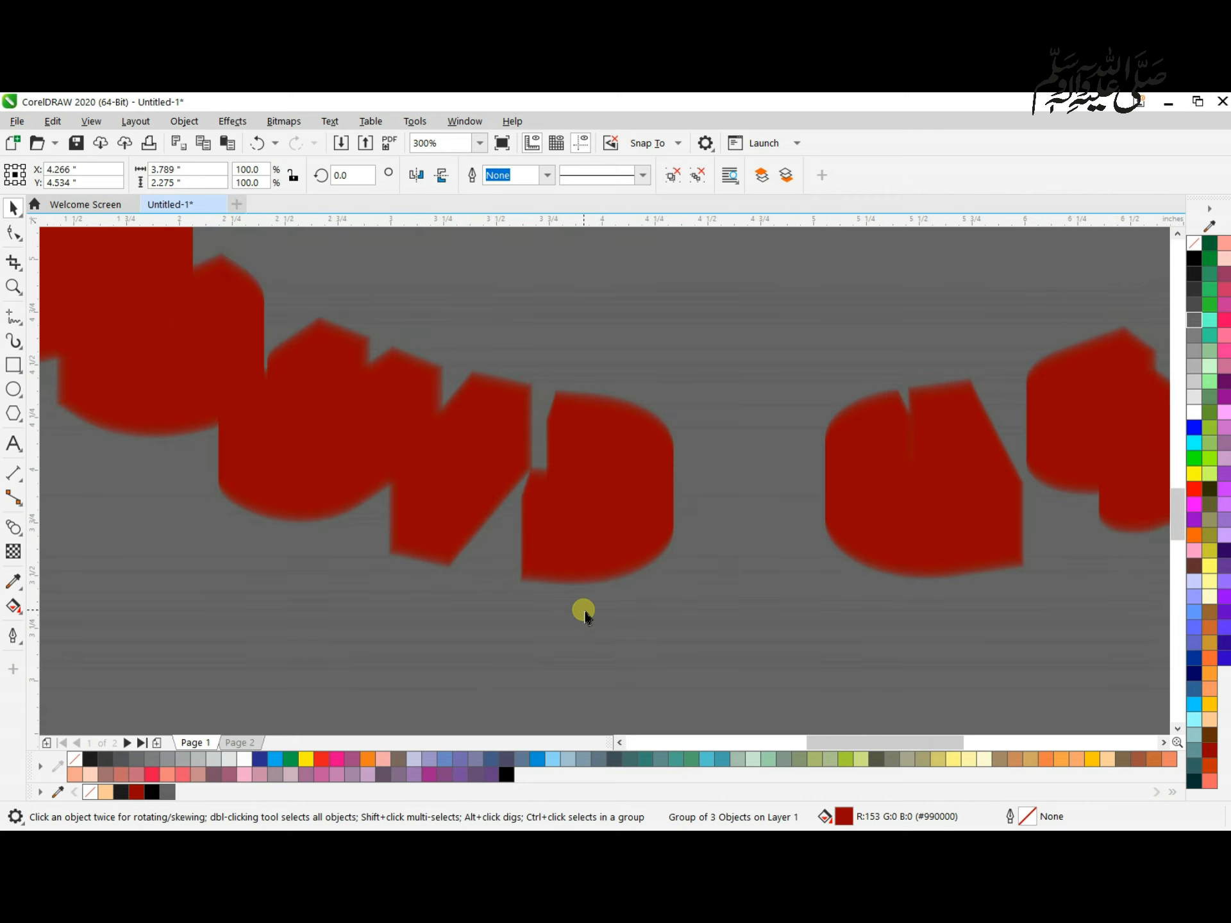
scroll(575, 624, "down", 2)
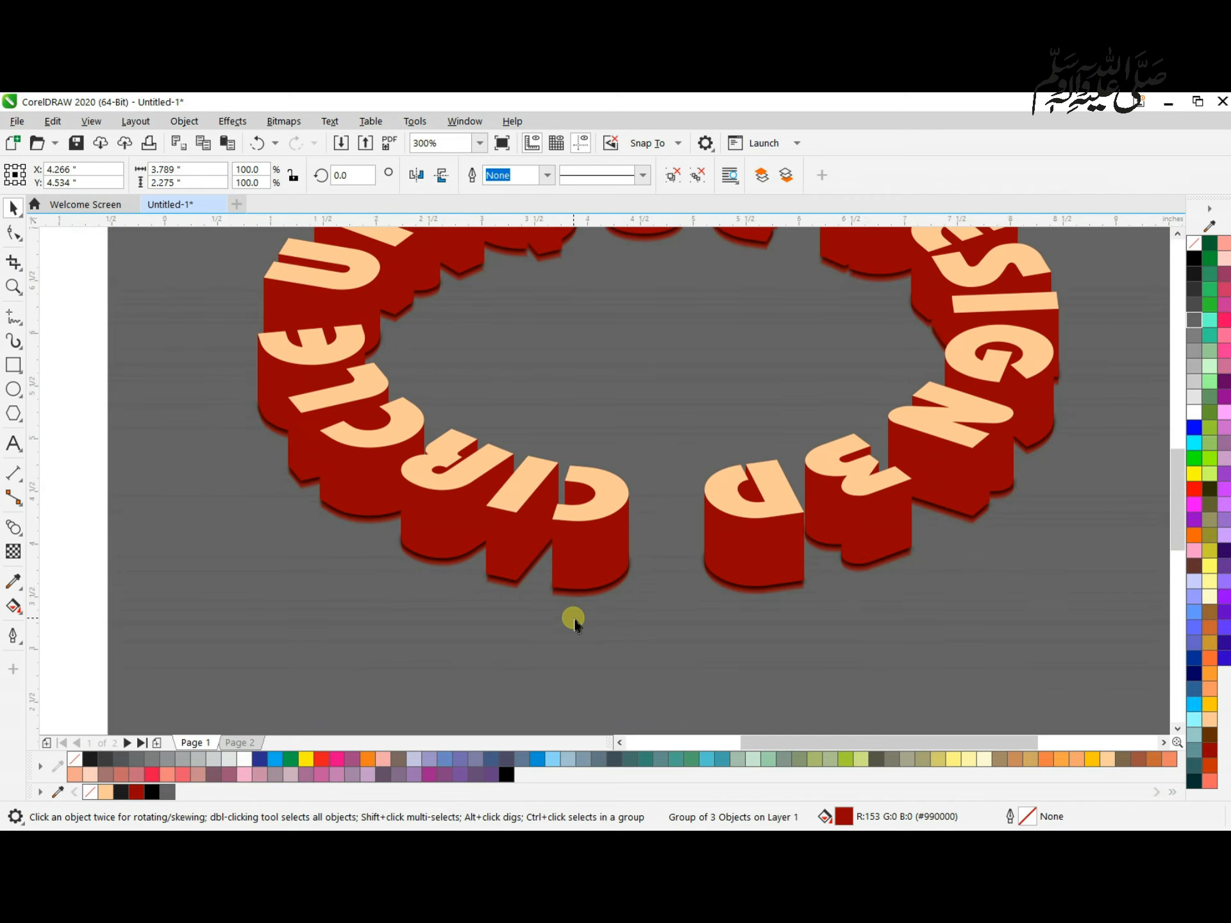